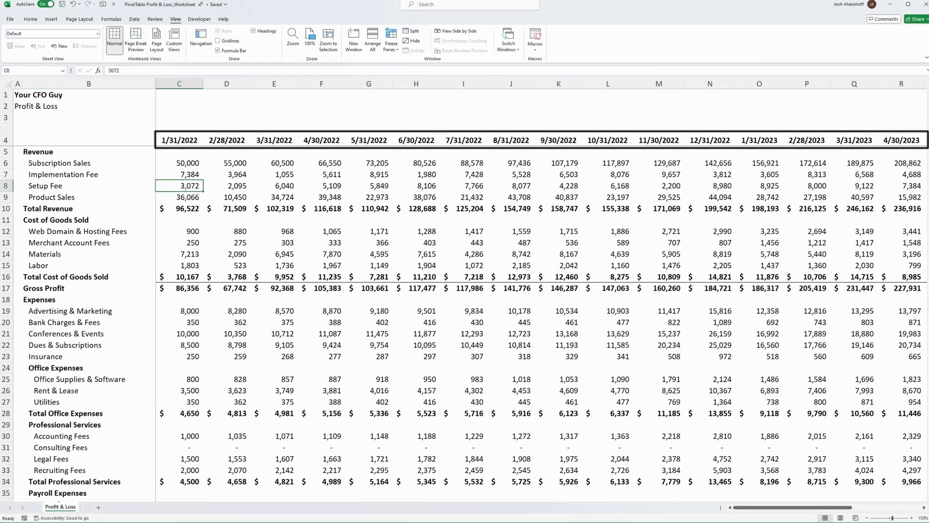
Select all of column C, the first date column, with Ctrl+Space.
key("ctrl+space")
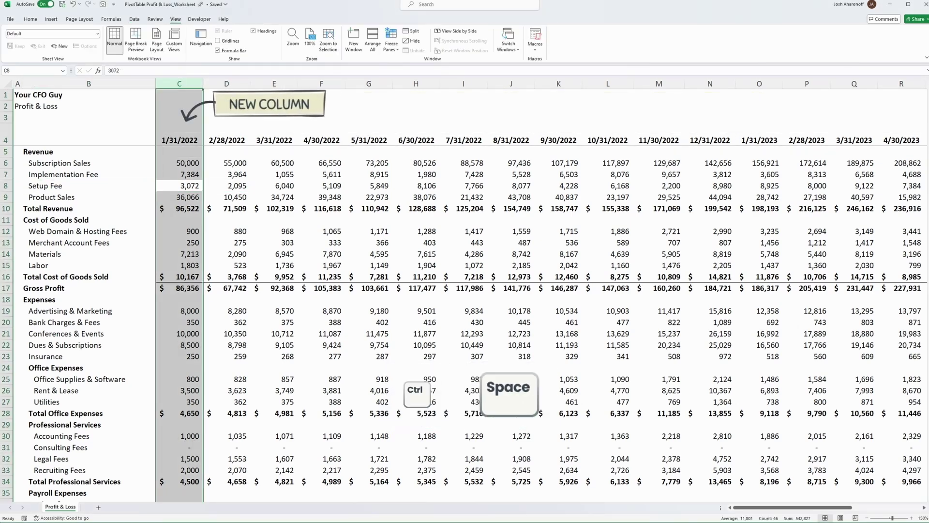
Insert a blank column C before the dates and head it 'Section'.
key("ctrl+plus")
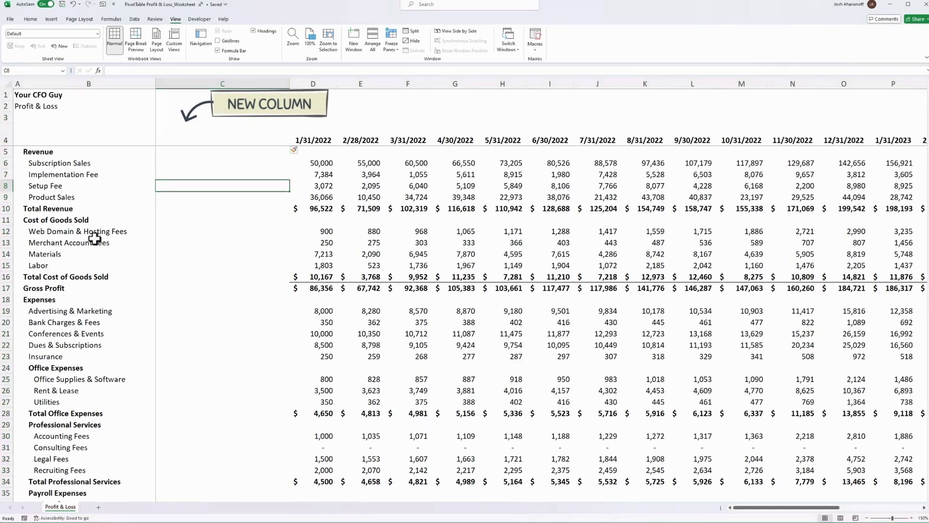
left_click(194, 137)
type("$")
type("on")
type("Section")
key("Return")
key("Return")
type("Income")
Label the revenue lines 'Income' in the Section column.
key("ctrl+Return")
key("ctrl+c")
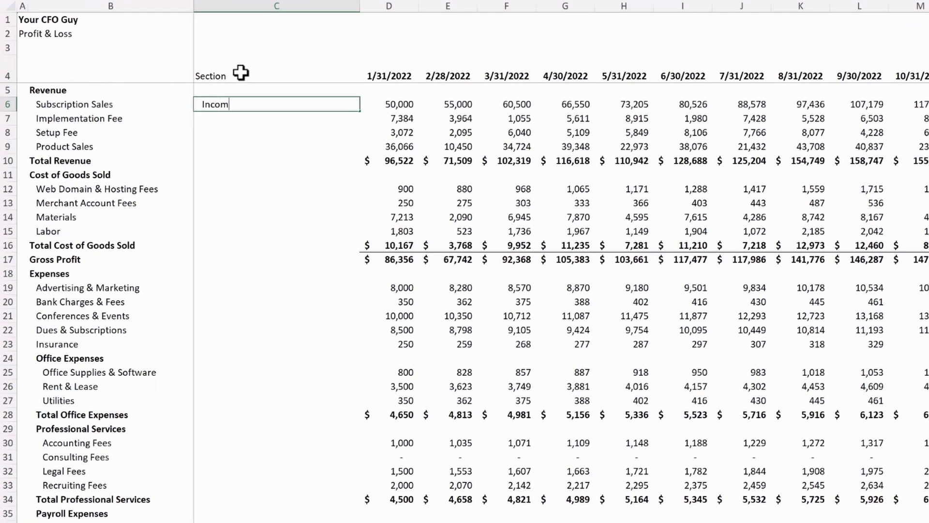
key("shift+Down")
key("shift+Down")
key("shift+Down")
key("ctrl+v")
key("Down")
key("Down")
key("Down")
type("Cost")
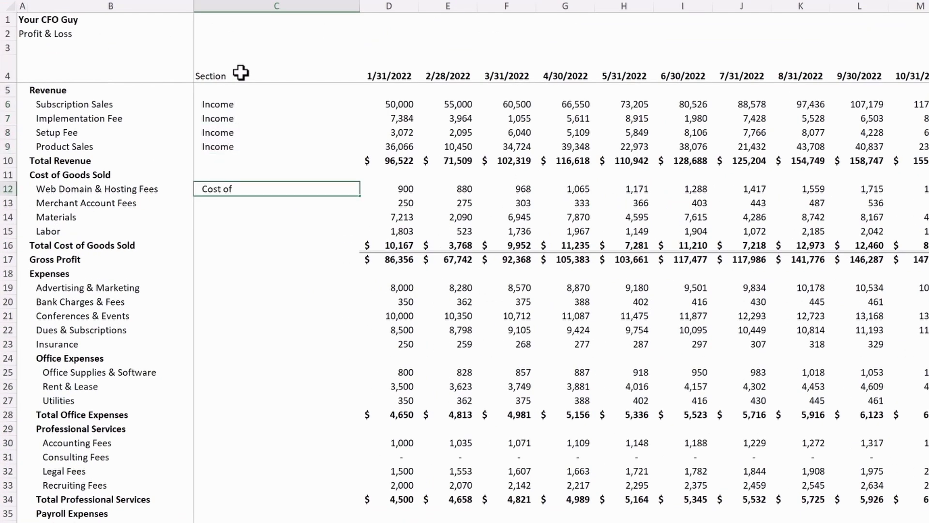
type(" of Goods Sold")
Label the cost lines 'Cost of Goods Sold'.
key("ctrl+Return")
key("ctrl+c")
key("shift+Down")
key("shift+Down")
key("shift+Down")
key("ctrl+v")
key("Down")
key("Down")
key("Down")
type("Operating Expenses")
Label all expense blocks 'Operating Expenses', including professional services, payroll and travel.
key("ctrl+Return")
key("ctrl+c")
key("shift+Down")
key("shift+Down")
key("shift+Down")
key("ctrl+v")
key("Down")
key("Down")
key("Down")
key("shift+Down")
key("shift+Down")
key("shift+Down")
key("ctrl+v")
scroll(247, 348, "down", 4)
key("Down")
key("Down")
key("Down")
key("shift+Down")
key("shift+Down")
key("shift+Down")
key("ctrl+v")
key("Down")
key("Down")
key("Down")
key("shift+Down")
key("shift+Down")
key("shift+Down")
key("ctrl+v")
key("Down")
key("Down")
key("Down")
scroll(238, 430, "down", 3)
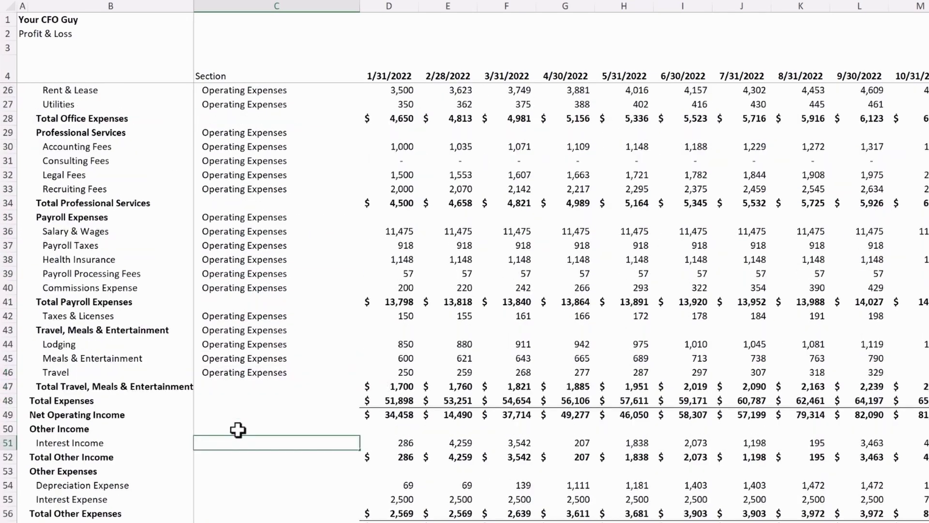
type("Other Expenses")
Label the other income and other expense rows with their section.
key("ctrl+Return")
key("ctrl+c")
key("shift+Down")
key("ctrl+v")
type("ncome")
key("Down")
key("Down")
key("Down")
scroll(238, 430, "up", 5)
scroll(238, 430, "up", 2)
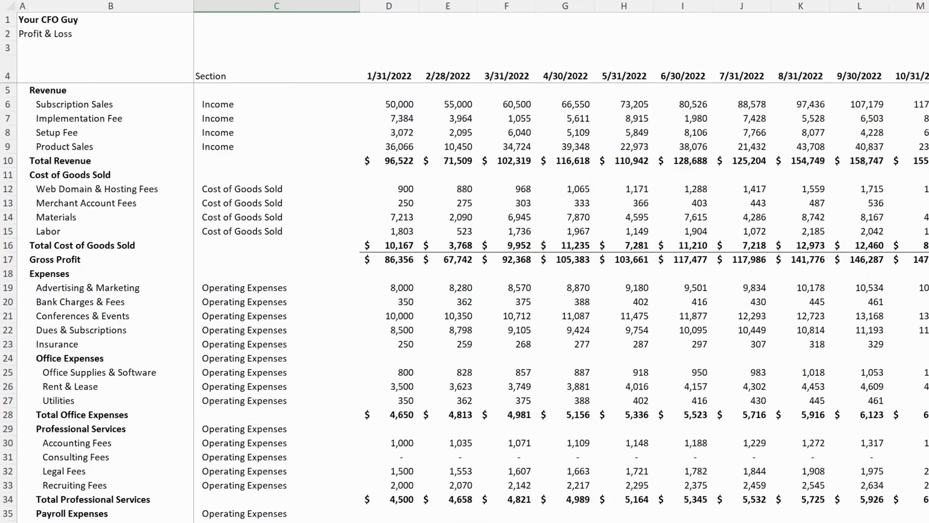
Label the Gross Profit, Net Operating Income, Net Other Income and Net Income rows.
left_click(234, 261)
type("Gr")
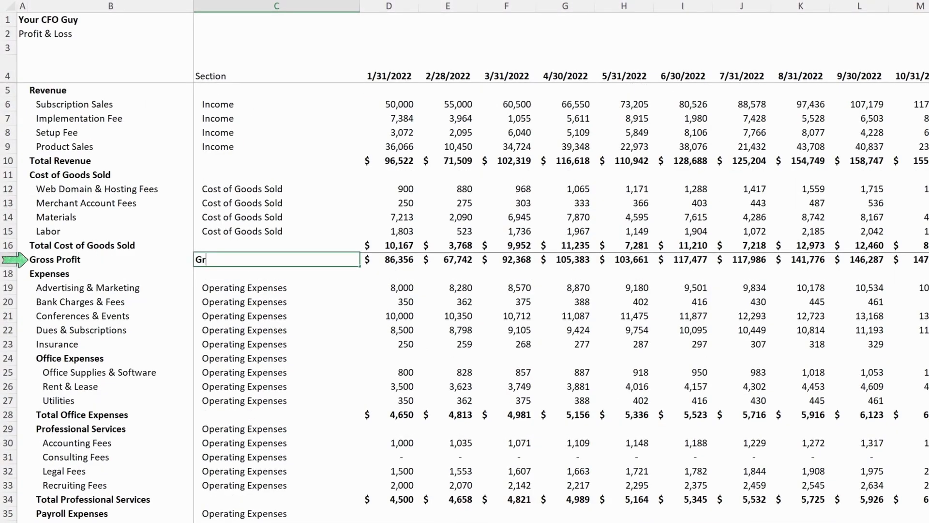
scroll(222, 373, "down", 5)
scroll(225, 436, "down", 1)
left_click(226, 461)
type("Net Operating Income")
scroll(227, 461, "down", 3)
left_click(226, 443)
type("Net Other Income")
key("Return")
type("Net Inco")
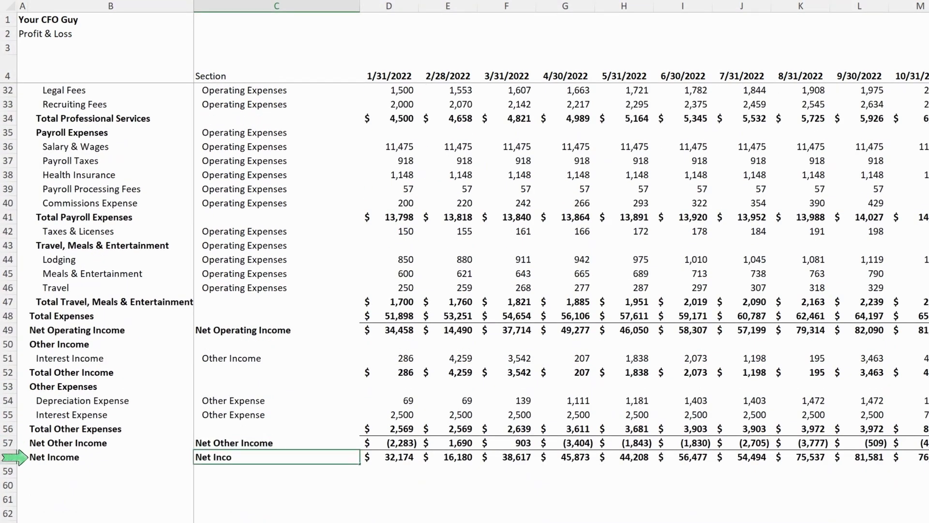
type("me")
key("Return")
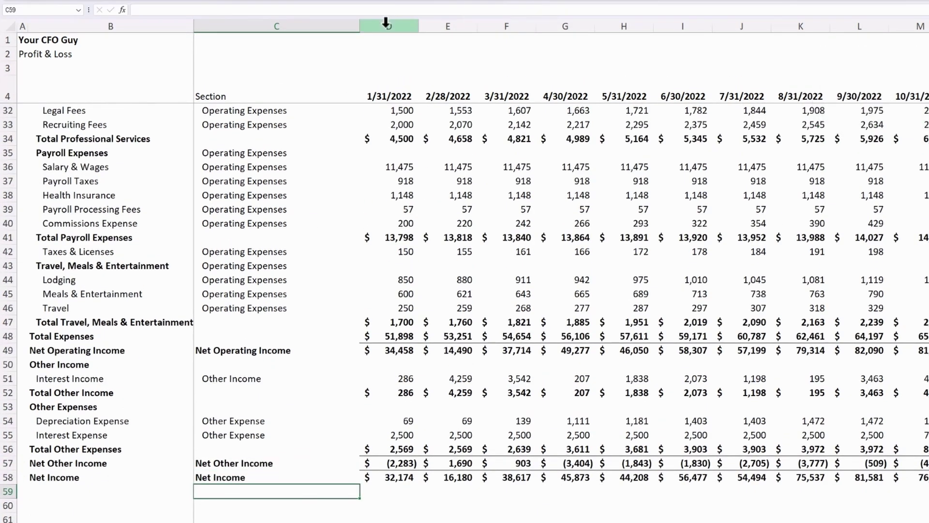
Insert a blank column D after Section and type the heading 'Groupings' in D4.
left_click(385, 25)
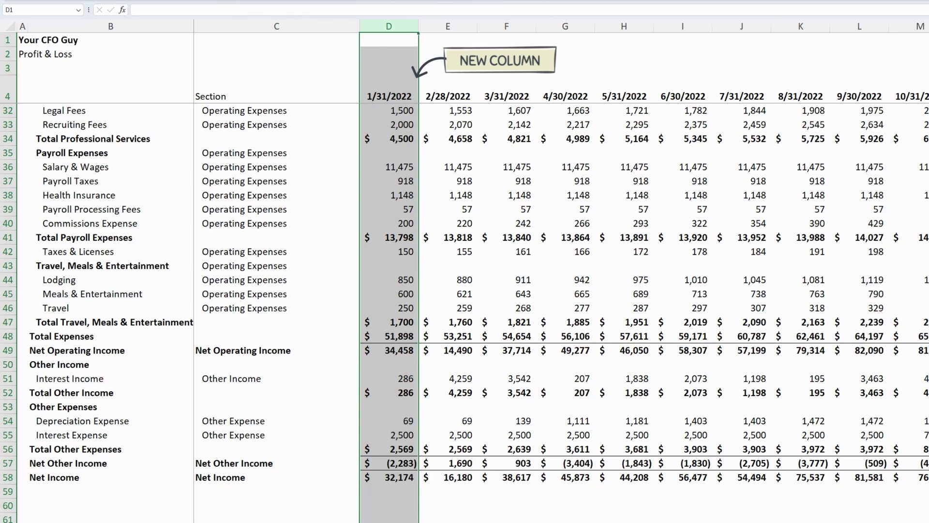
key("ctrl+plus")
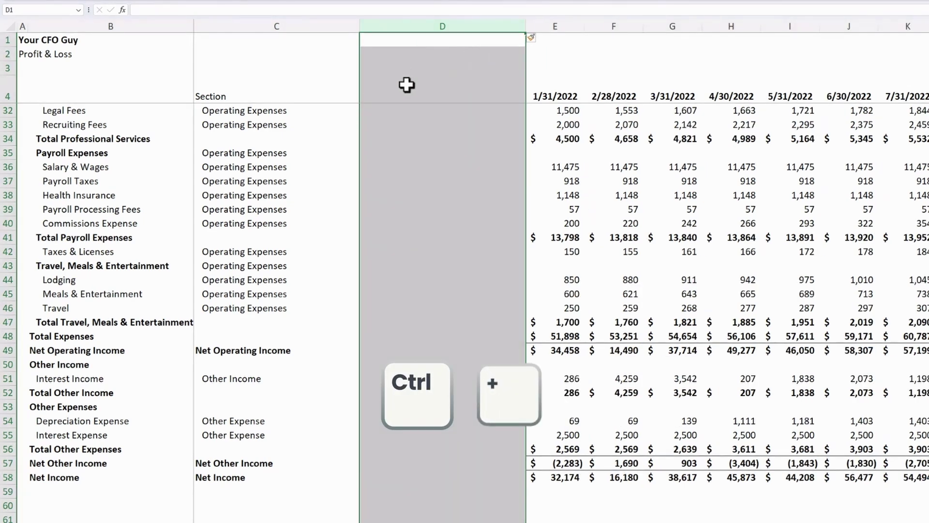
left_click(409, 95)
type("Grouping")
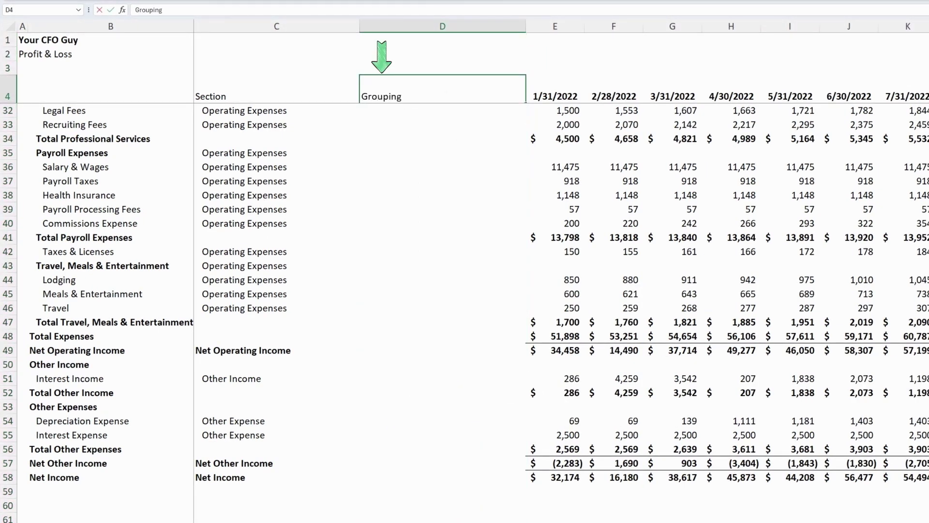
type("s")
key("Return")
key("Return")
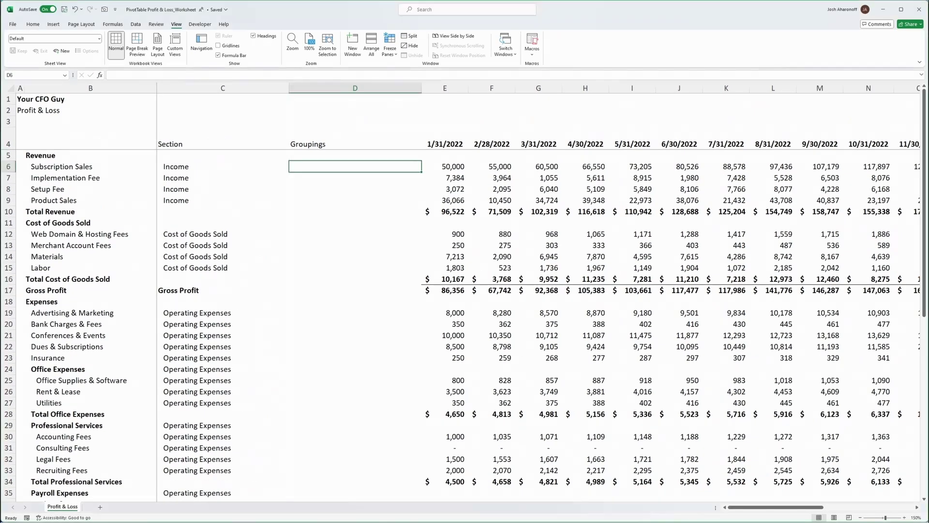
type("Recurrin")
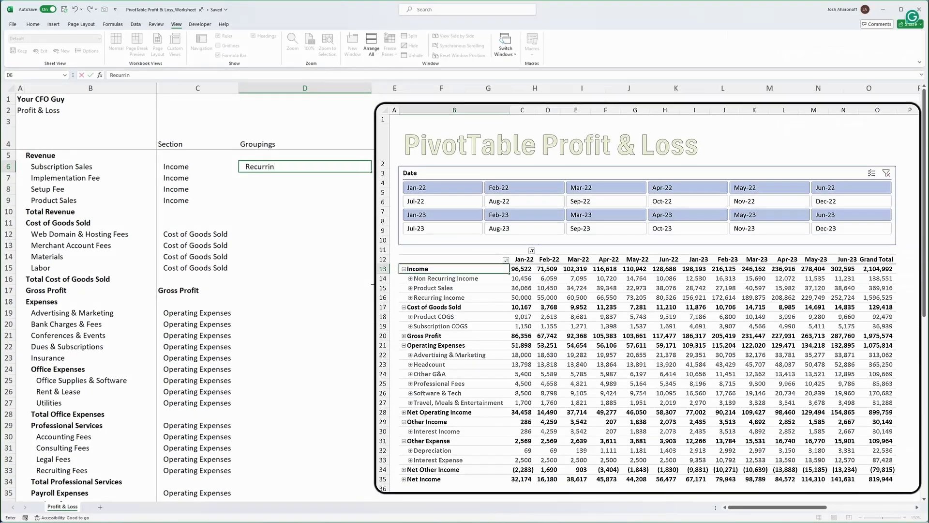
type("urring Inco")
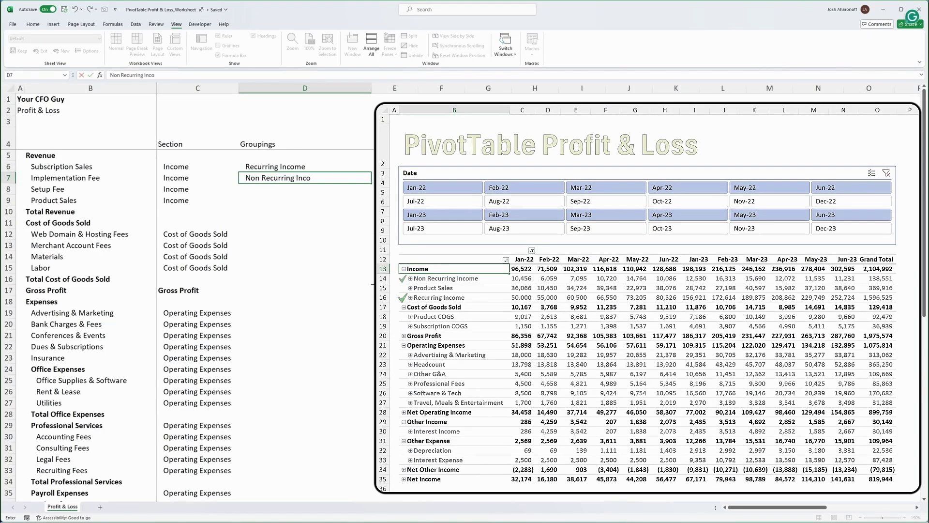
type("me")
Enter the income and COGS groupings, such as Non Recurring Income, Product sales and Subscription COGS.
key("Return")
type("N")
key("Return")
type("Produ")
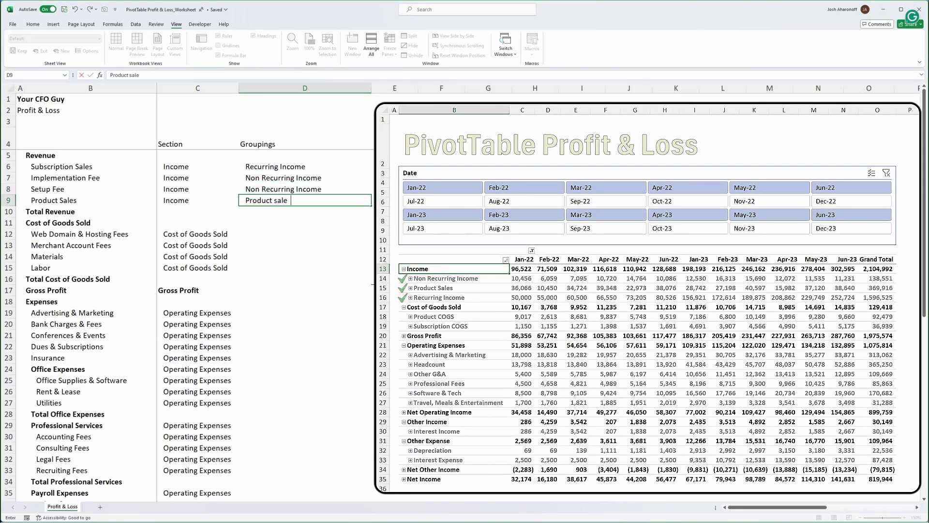
key("Return")
key("Return")
key("Return")
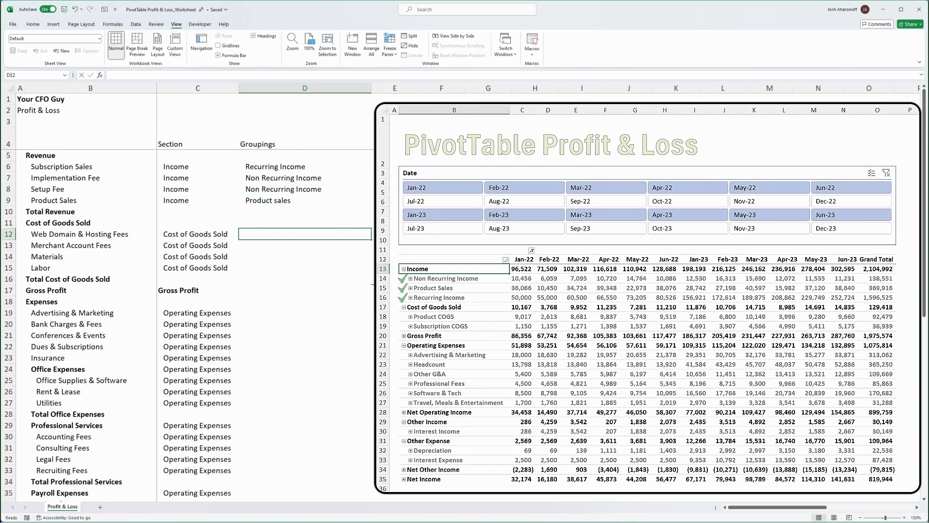
type("Subscription COGS")
key("Return")
type("S")
key("Return")
type("Pro")
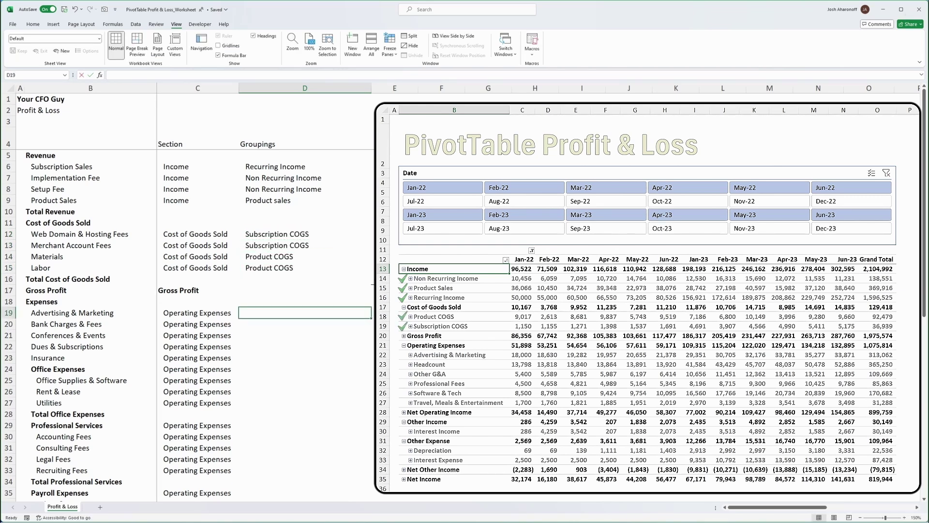
type("Advertising & Marketin")
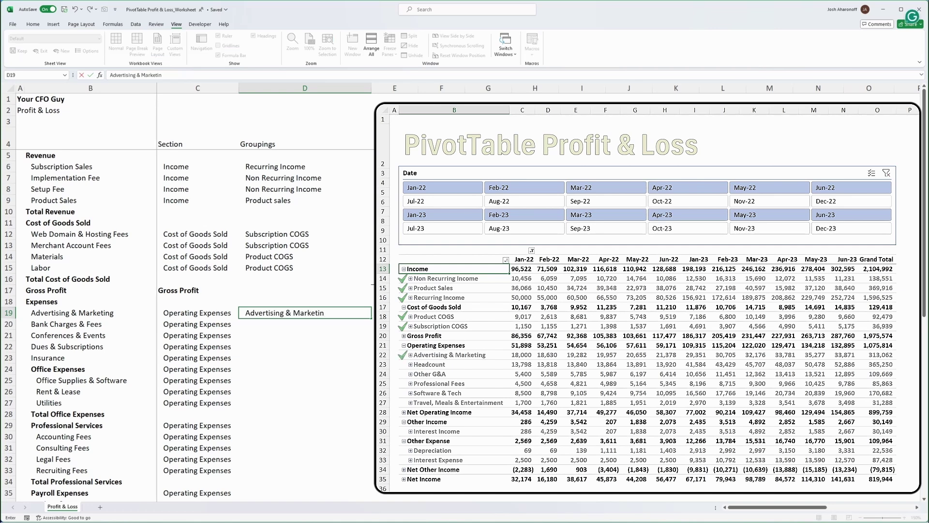
Enter the expense groupings Advertising & Marketing, Other G&A, Professional Fees and Headcount.
key("Return")
type("Other G&A")
key("Return")
type("Advertising & Marketing")
key("Return")
type("Pro")
key("Return")
type("Professional Fees")
key("Return")
type("Headcount")
key("Return")
type("Travel, Meals & E")
Apply the 'Travel, Meals & Entertainment' grouping to all the travel lines.
key("ctrl+Return")
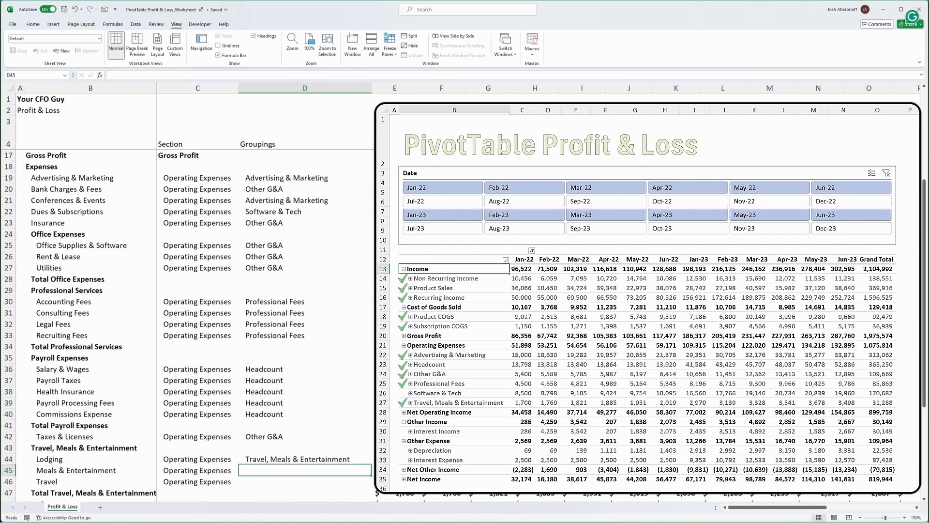
key("ctrl+c")
key("shift+Down")
key("shift+Down")
key("ctrl+v")
scroll(189, 290, "down", 2)
scroll(188, 291, "down", 2)
key("Down")
key("Down")
key("Down")
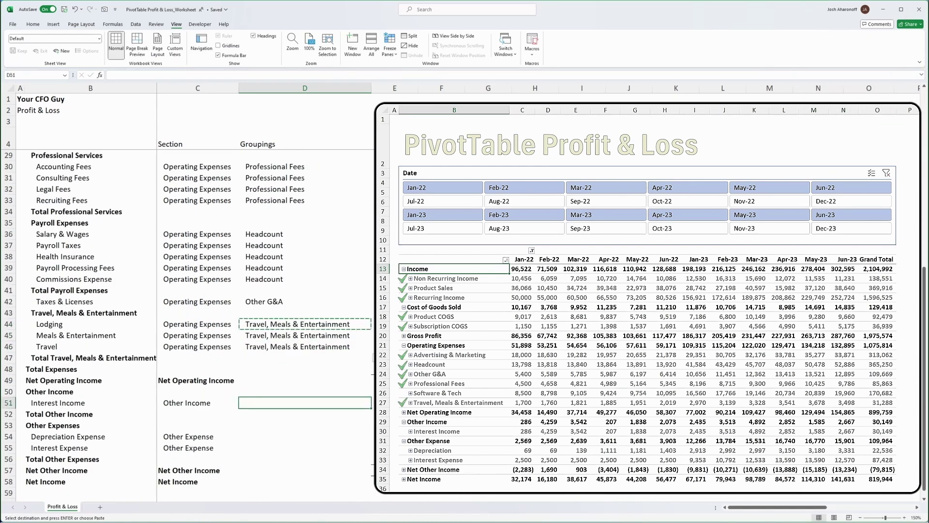
type("Interest Income")
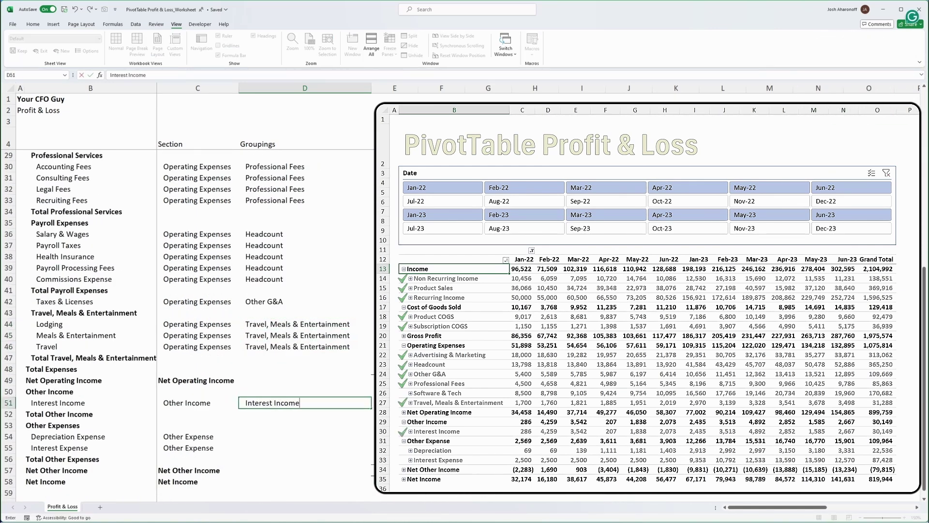
Enter the Interest Income, depreciation and Interest Expense groupings.
key("Return")
key("Down")
key("Down")
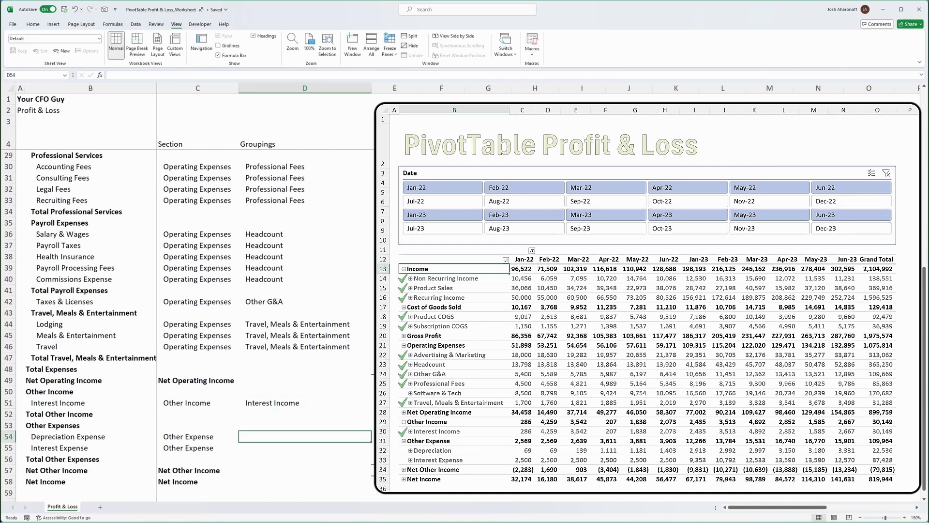
type("Deprecation")
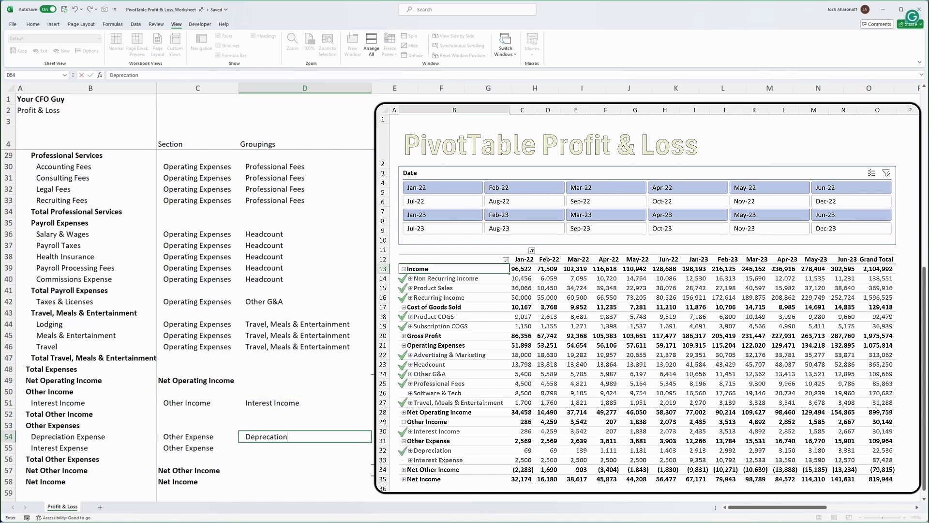
key("Return")
type("Interest Expense")
key("Return")
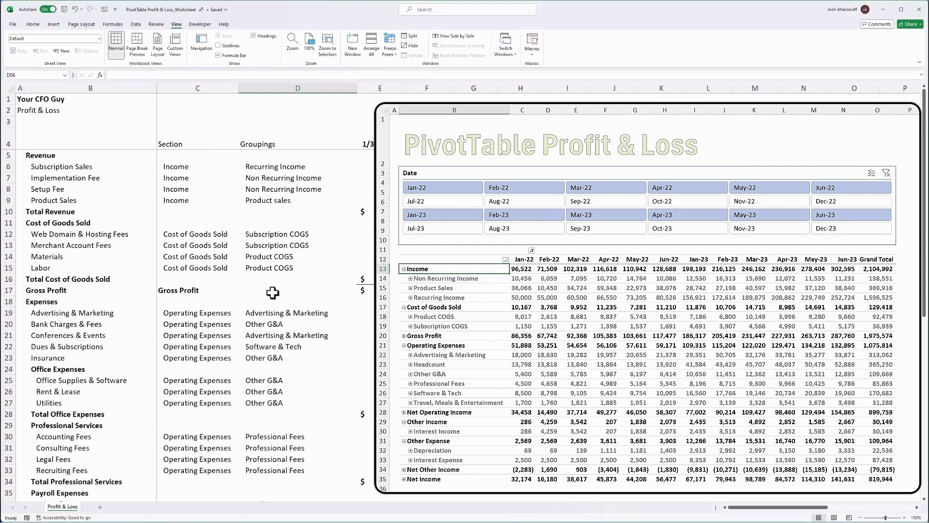
type("Gross Prof")
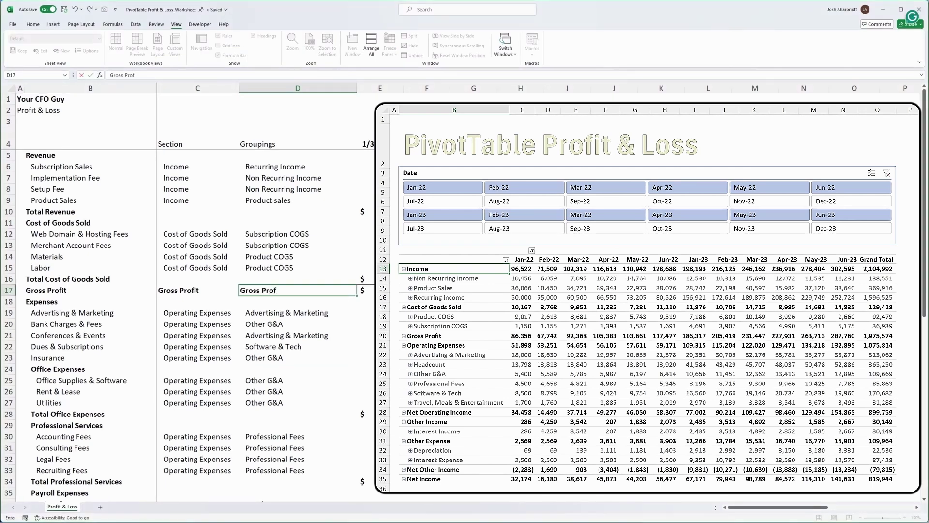
Enter Gross Profit, Net Operating Income, Net Other Income and Net Income in D17, D49, D57, D58.
key("Down")
key("Down")
key("Down")
key("Down")
key("Down")
key("Down")
key("Down")
key("Down")
key("Down")
key("Down")
key("Down")
key("Down")
type("Net Operating income")
key("Return")
key("Down")
key("Down")
key("Down")
type("Net Other")
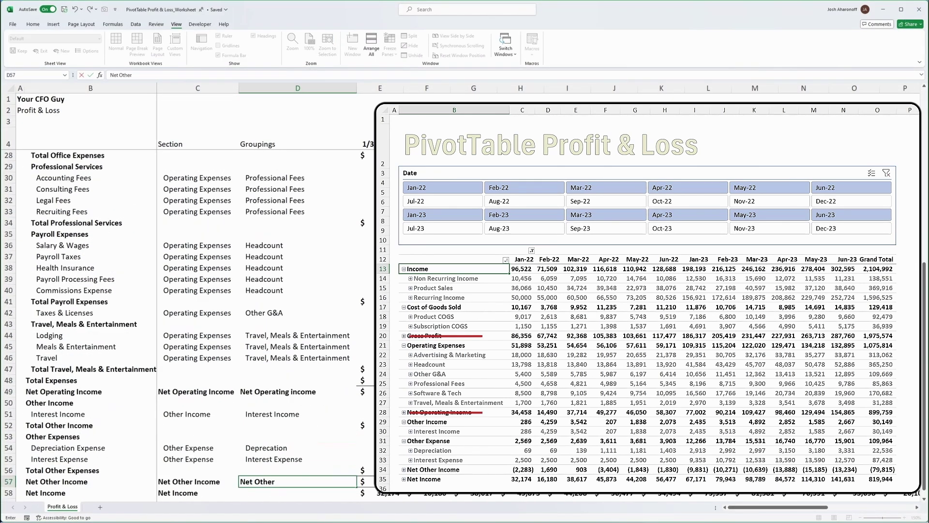
key("Return")
type("N")
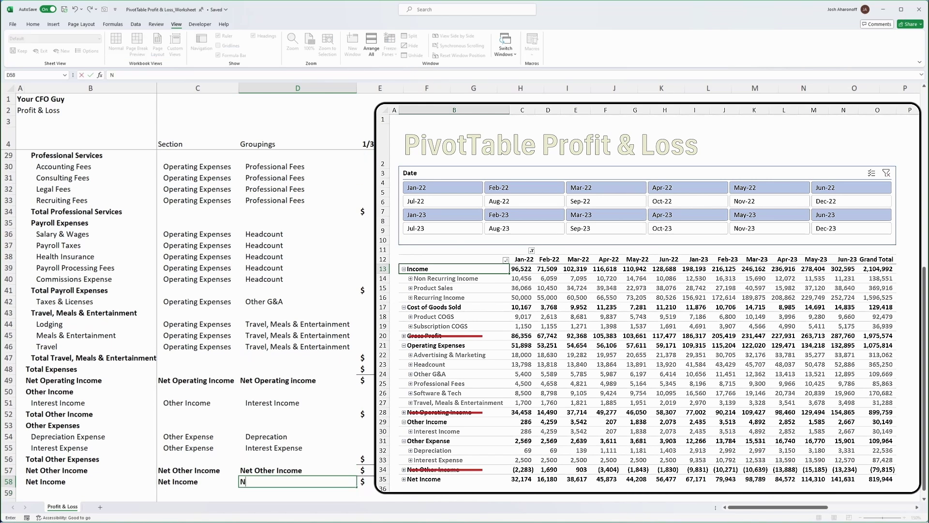
type("et income")
key("Return")
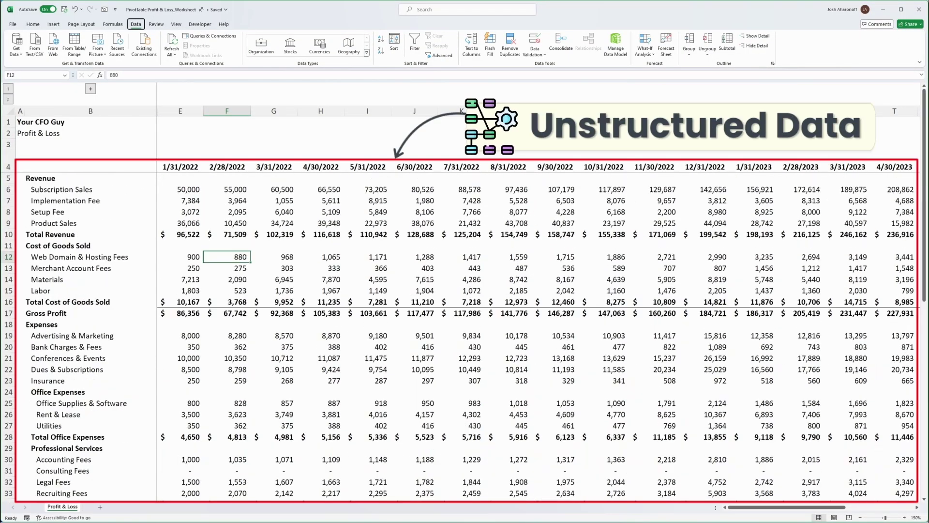
Switch to the finished workbook through View > Switch Windows and show its ProfitAndLoss sheet.
left_click(504, 77)
left_click(325, 258)
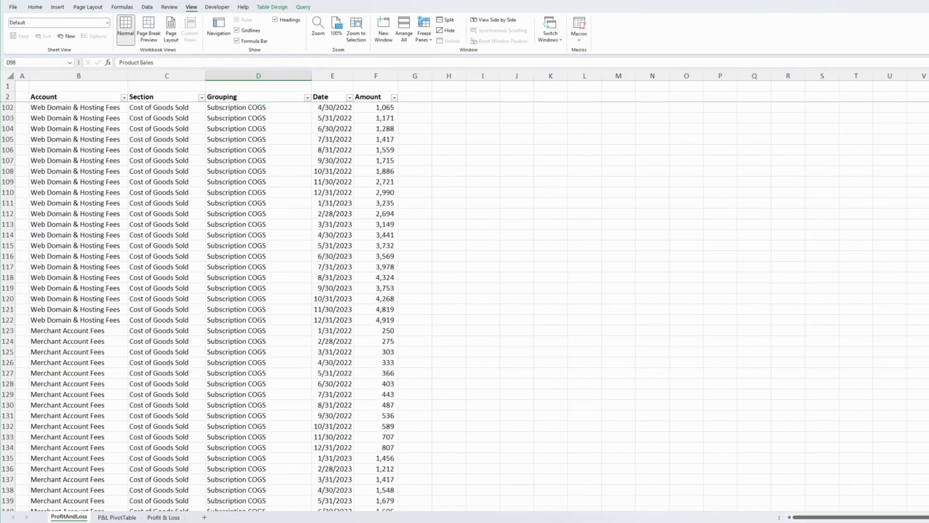
scroll(464, 305, "down", 3)
scroll(465, 305, "down", 2)
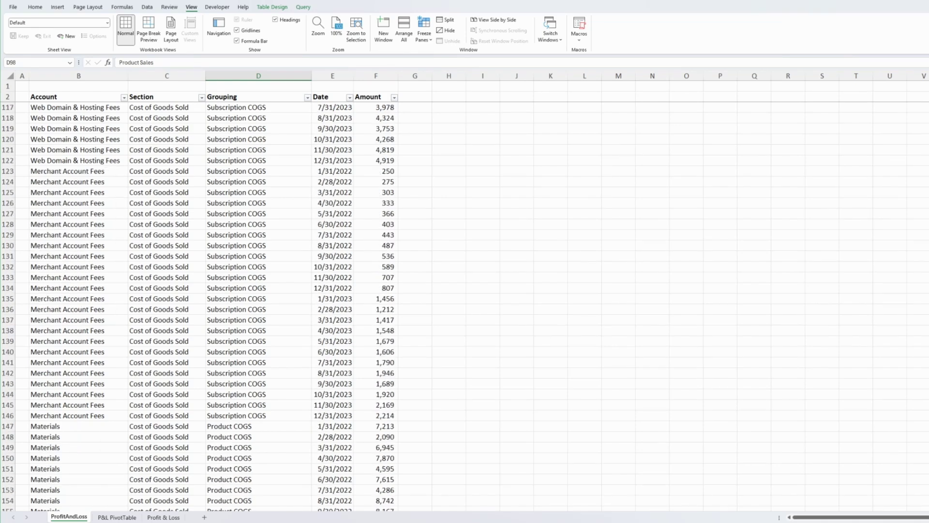
scroll(464, 305, "down", 2)
scroll(465, 305, "down", 2)
scroll(465, 305, "up", 1)
scroll(464, 305, "up", 5)
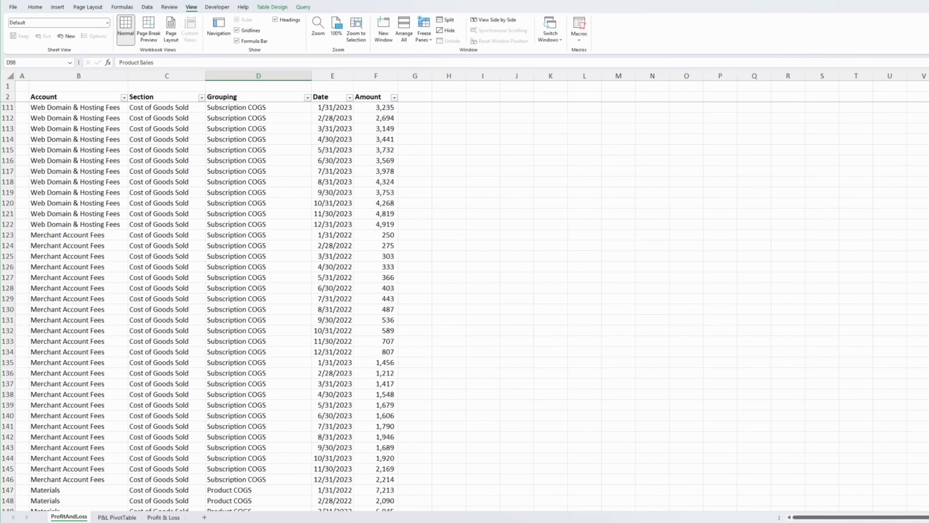
scroll(465, 306, "up", 4)
scroll(465, 305, "up", 2)
scroll(465, 305, "up", 1)
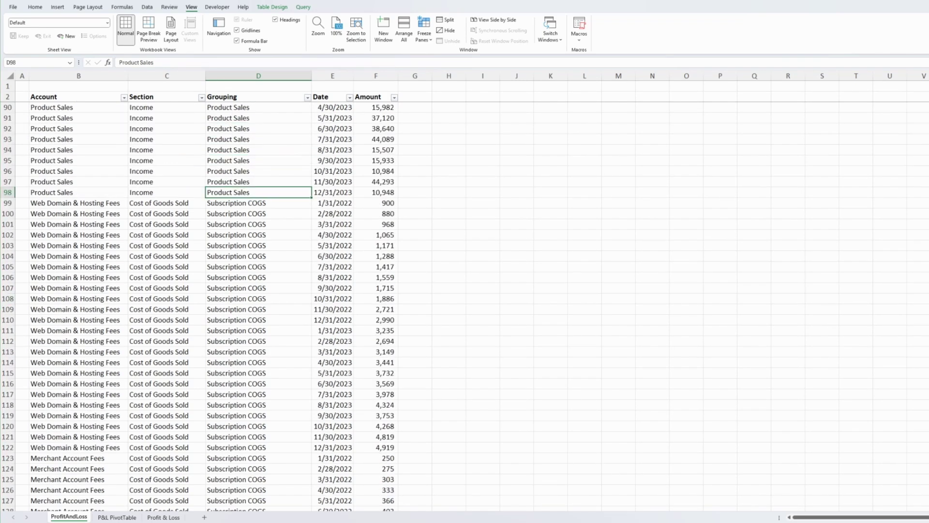
scroll(464, 305, "up", 2)
scroll(465, 306, "up", 2)
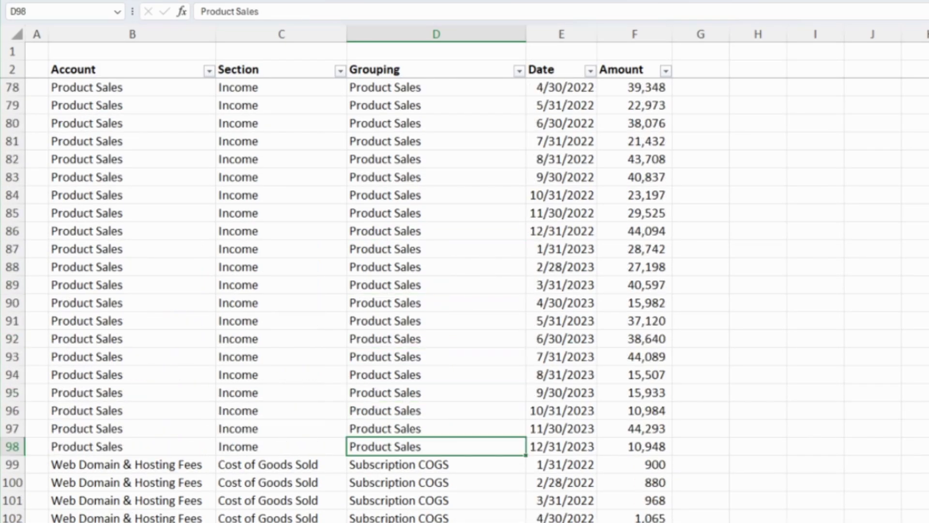
scroll(465, 305, "up", 4)
scroll(118, 85, "up", 1)
left_click(204, 69)
left_click(315, 70)
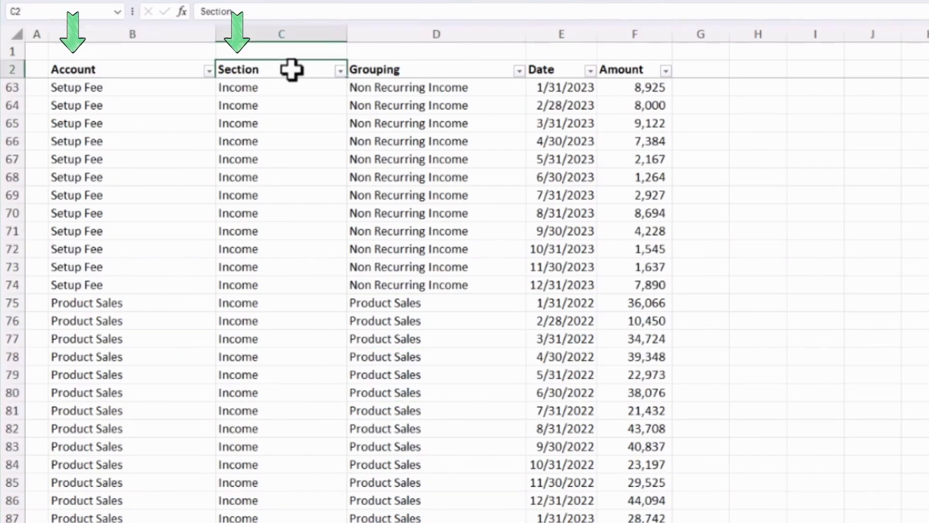
left_click(395, 69)
left_click_drag(174, 167, 574, 167)
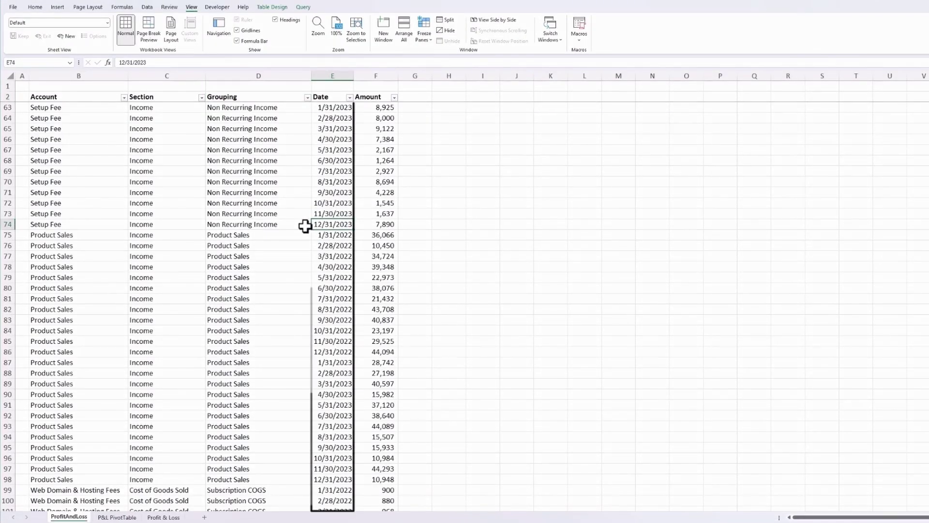
scroll(309, 226, "down", 3)
scroll(309, 227, "down", 3)
scroll(309, 172, "down", 4)
scroll(328, 171, "down", 1)
scroll(328, 201, "up", 1)
scroll(218, 222, "up", 2)
scroll(218, 222, "up", 2)
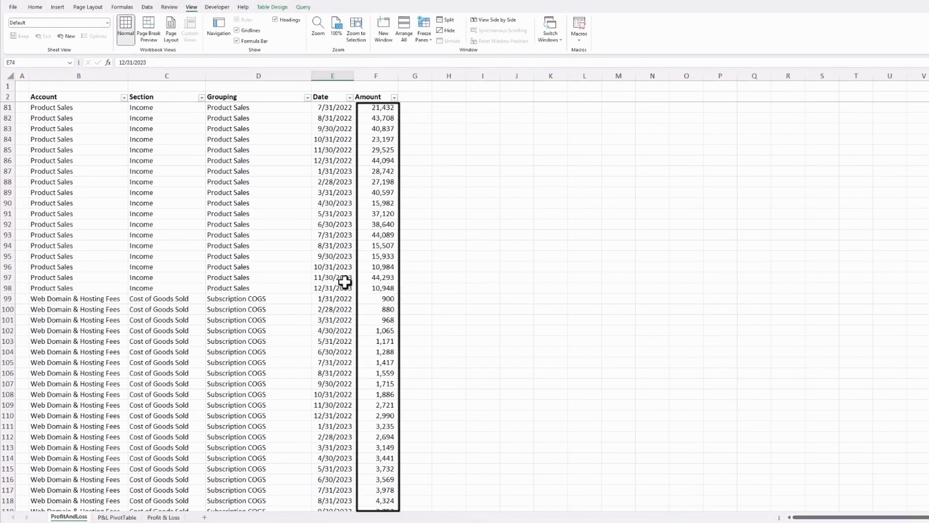
left_click(106, 277)
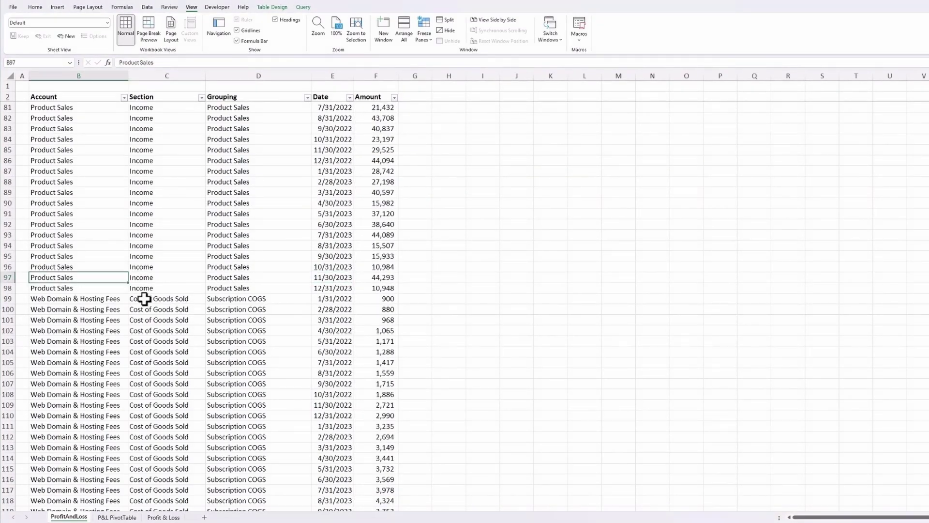
scroll(131, 298, "down", 2)
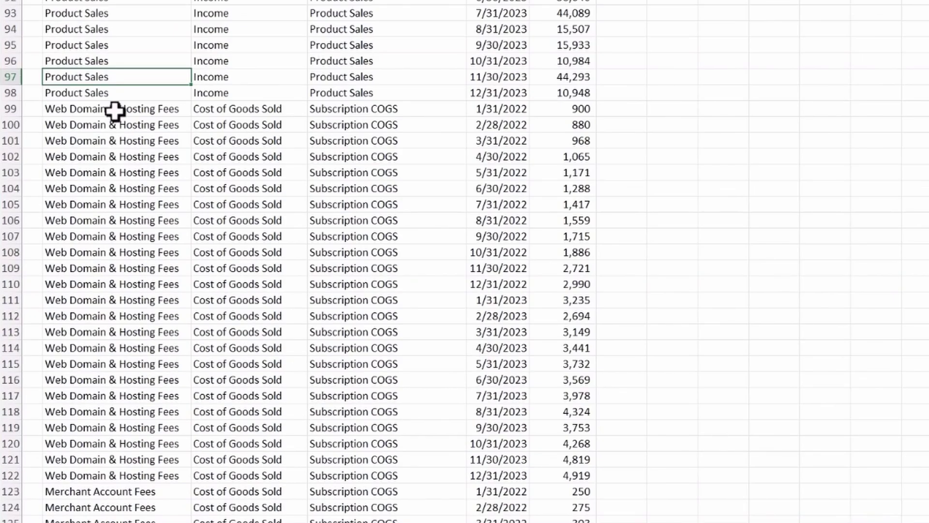
left_click(114, 111)
left_click(501, 109)
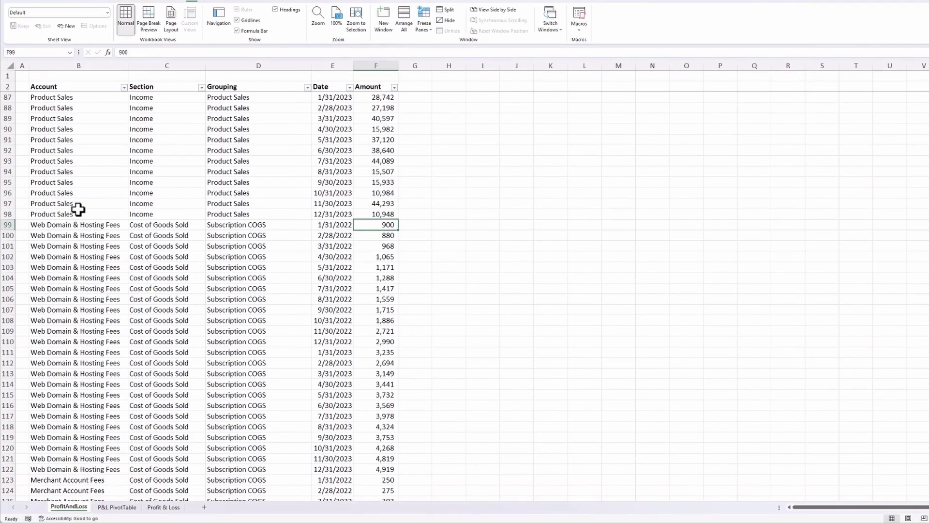
left_click_drag(84, 227, 92, 471)
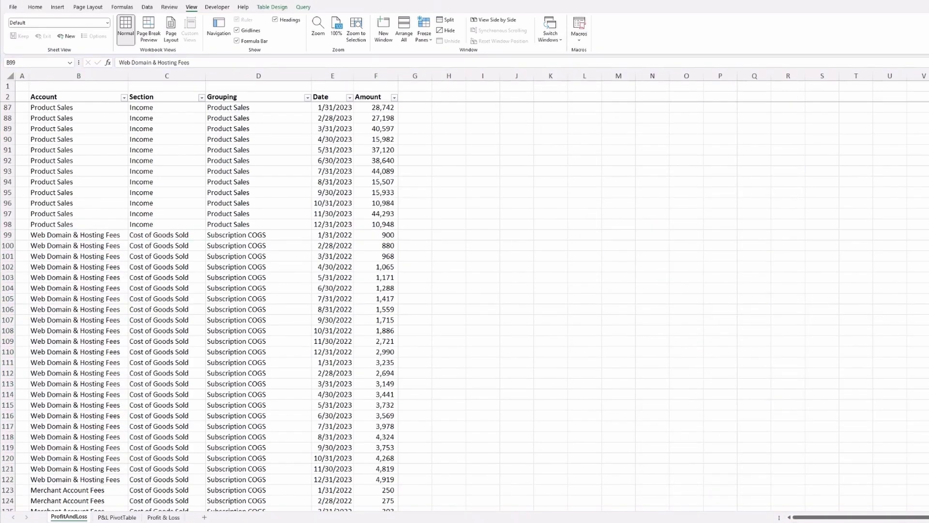
scroll(278, 301, "down", 1)
scroll(276, 310, "down", 3)
left_click(274, 311)
scroll(274, 312, "down", 4)
scroll(275, 311, "up", 2)
scroll(275, 311, "up", 5)
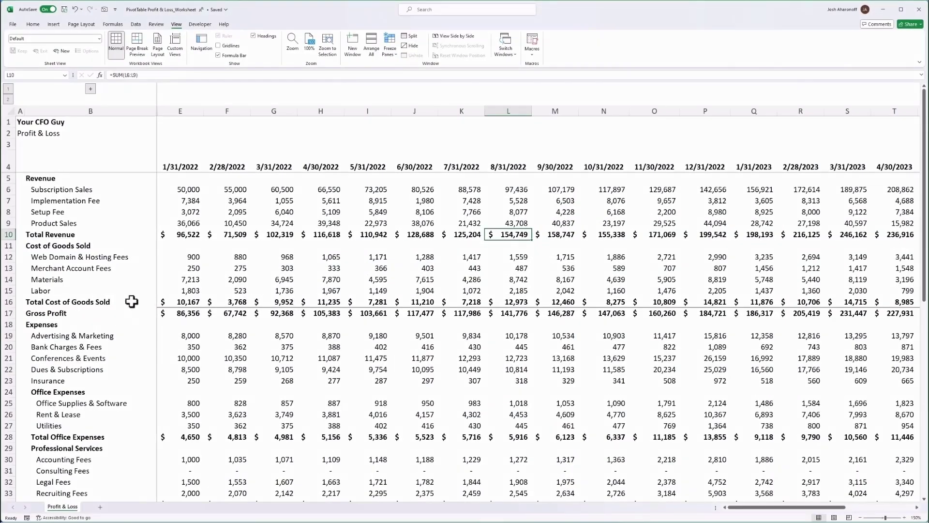
left_click(130, 301)
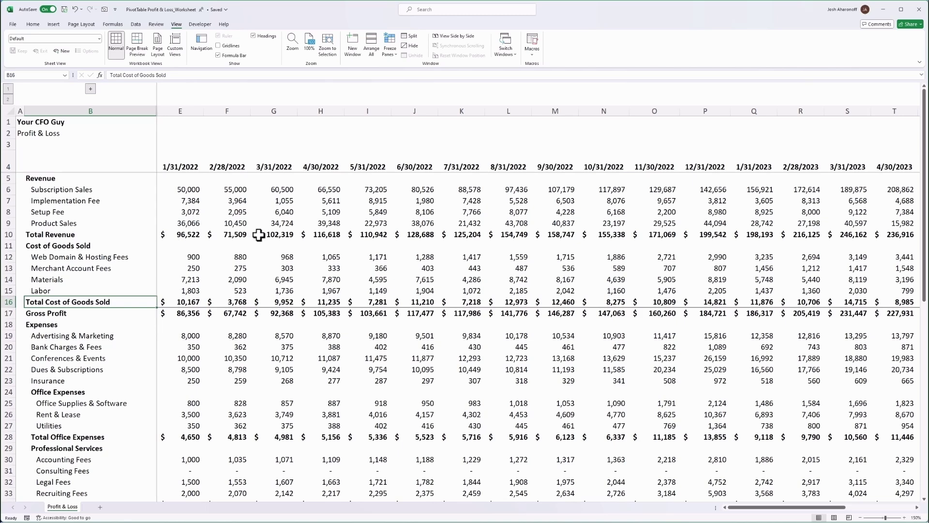
left_click(279, 246)
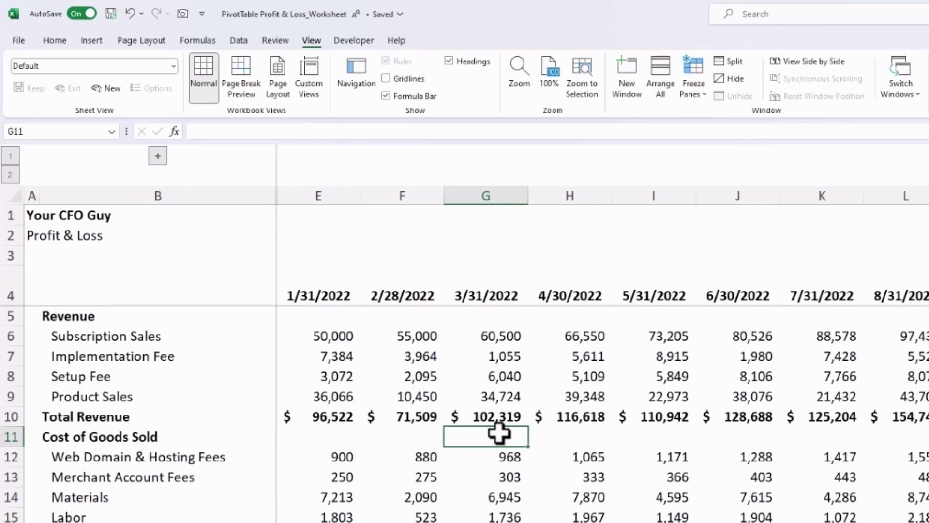
left_click(242, 50)
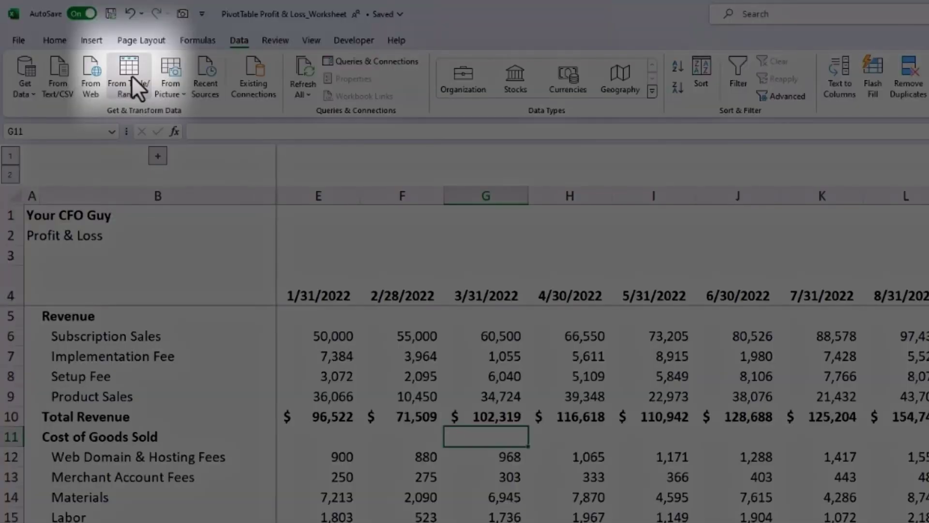
left_click(130, 79)
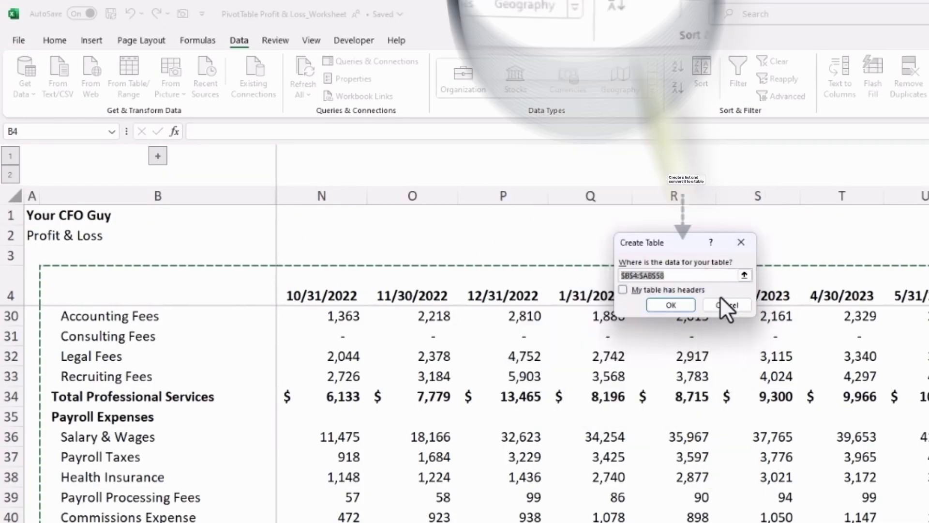
left_click(733, 303)
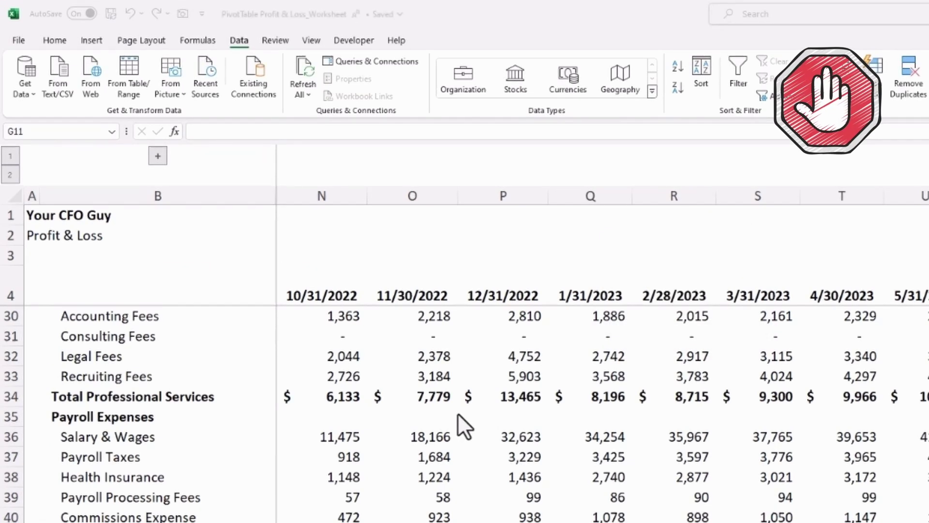
left_click_drag(349, 357, 677, 355)
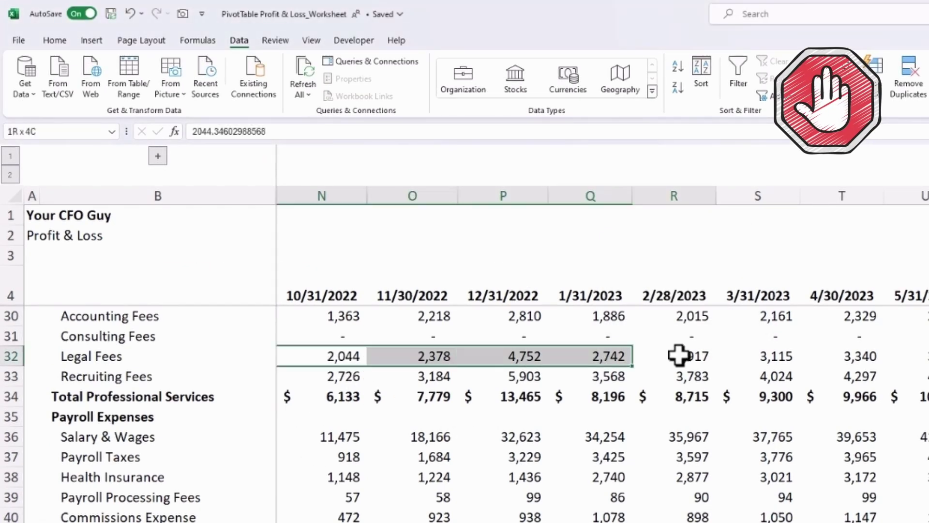
Select B4:AB58 and define it as the name 'ProfitAndLoss' through Formulas > Define Name.
left_click(358, 376)
left_click(856, 166)
key("ctrl+shift+Left")
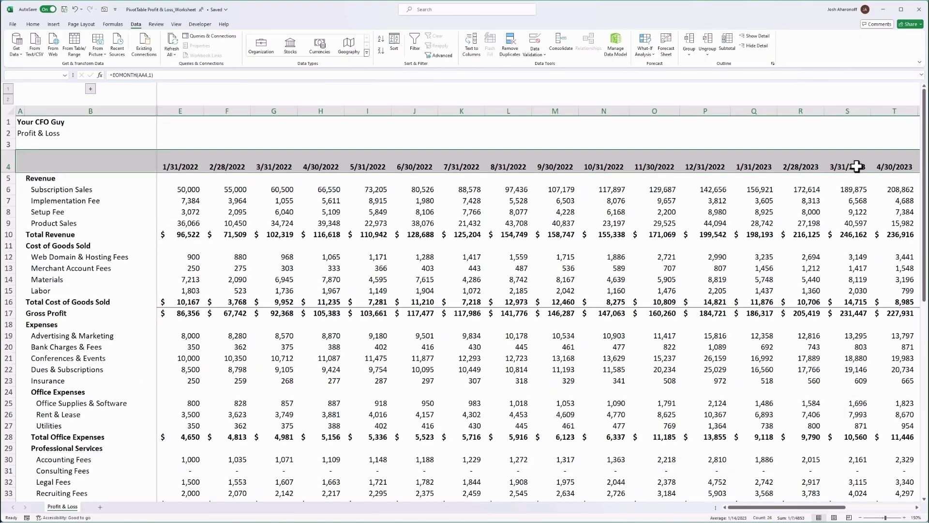
key("ctrl+shift+Down")
left_click(112, 24)
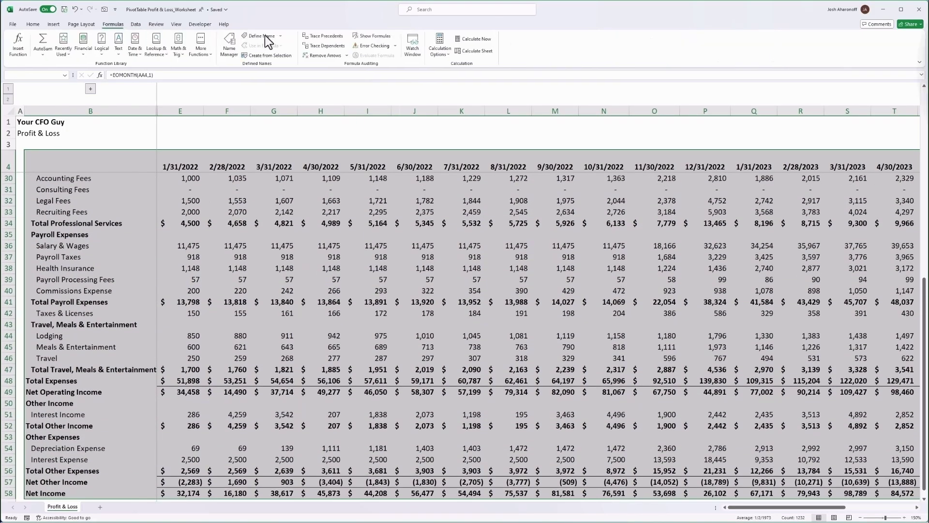
left_click(265, 35)
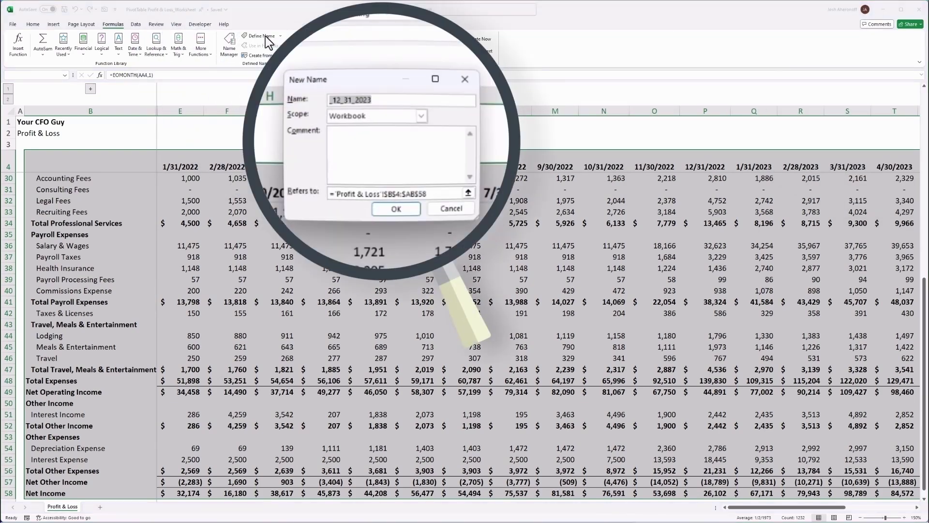
type("ProfitAndLoss")
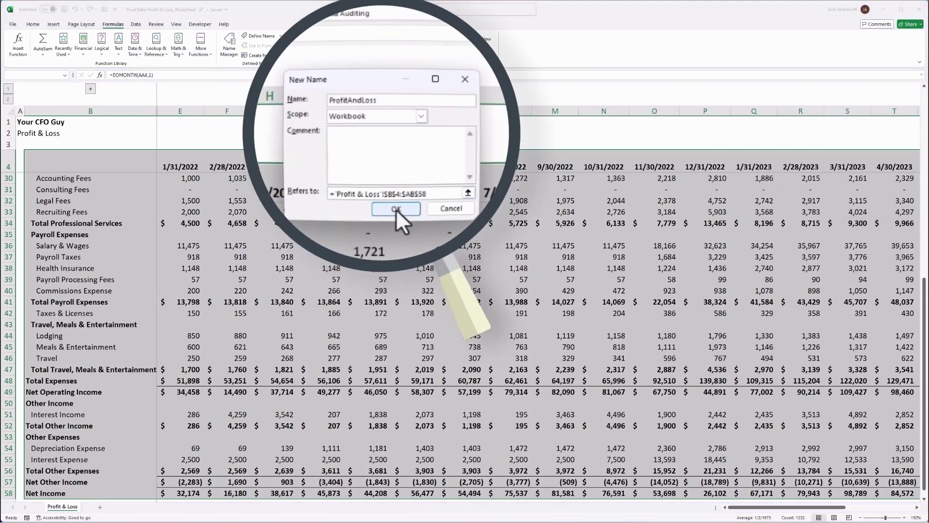
left_click(396, 209)
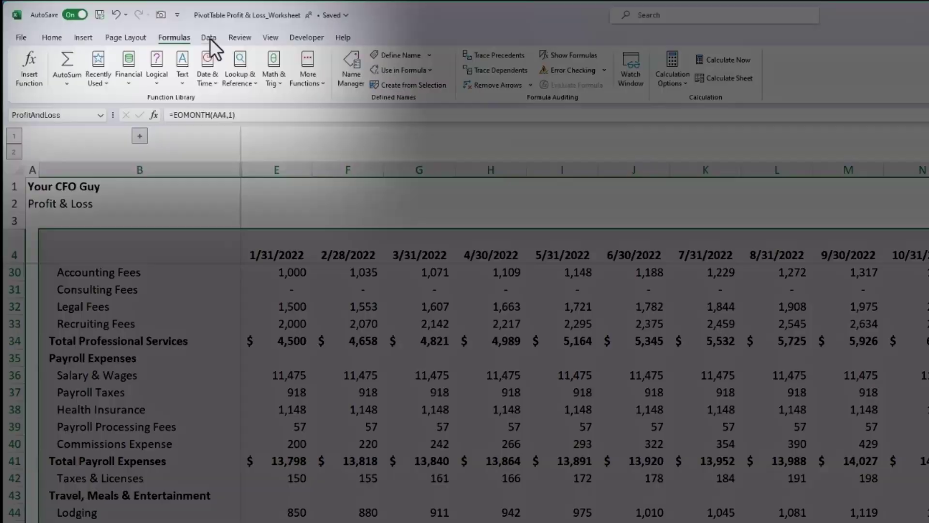
Load the ProfitAndLoss range into Power Query with Data > From Table/Range.
left_click(235, 44)
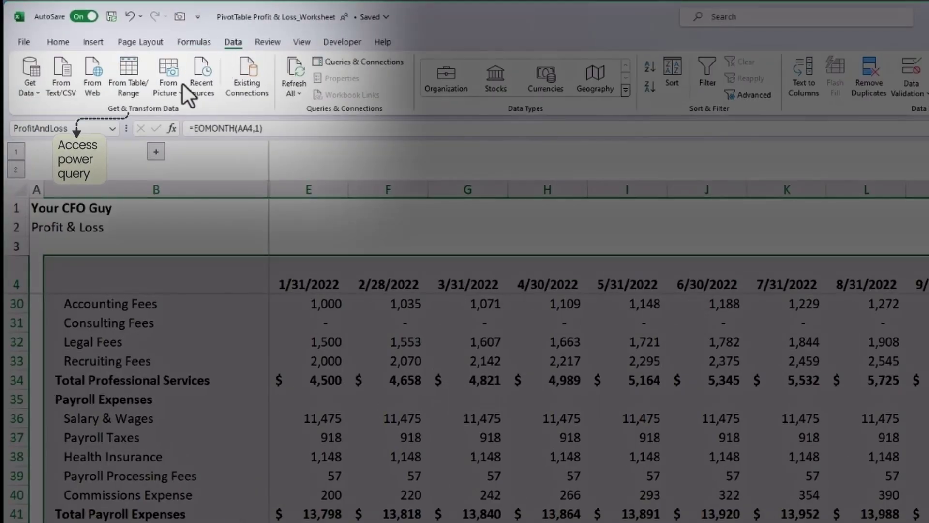
left_click(127, 81)
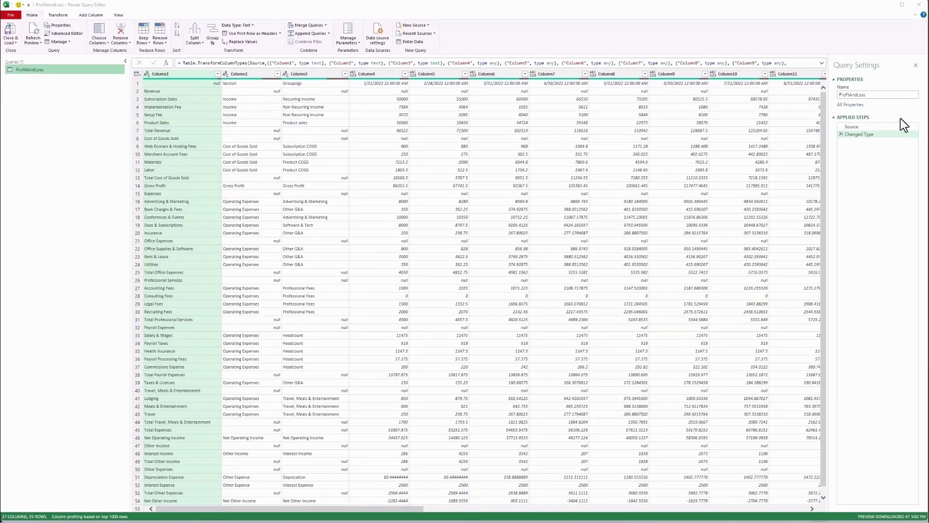
Inspect the Source and Changed Type steps, then remove Changed Type.
left_click(861, 128)
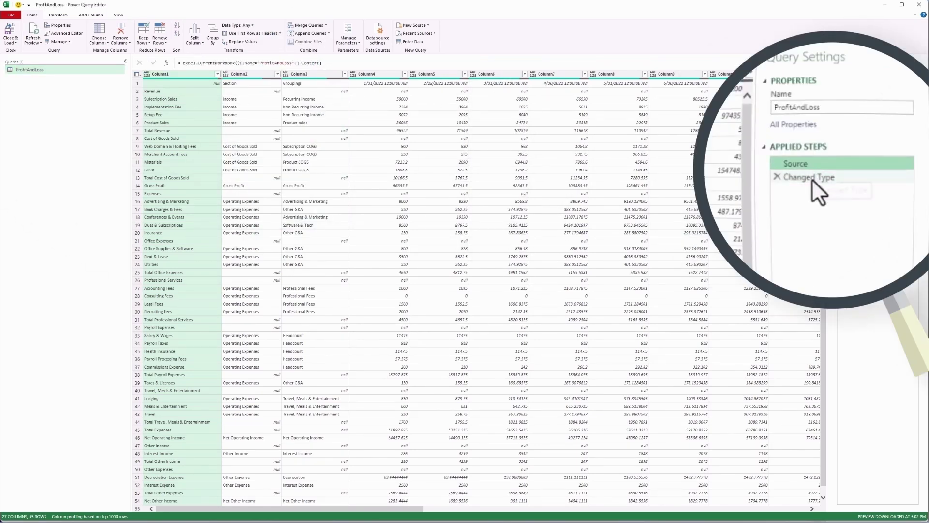
left_click(801, 182)
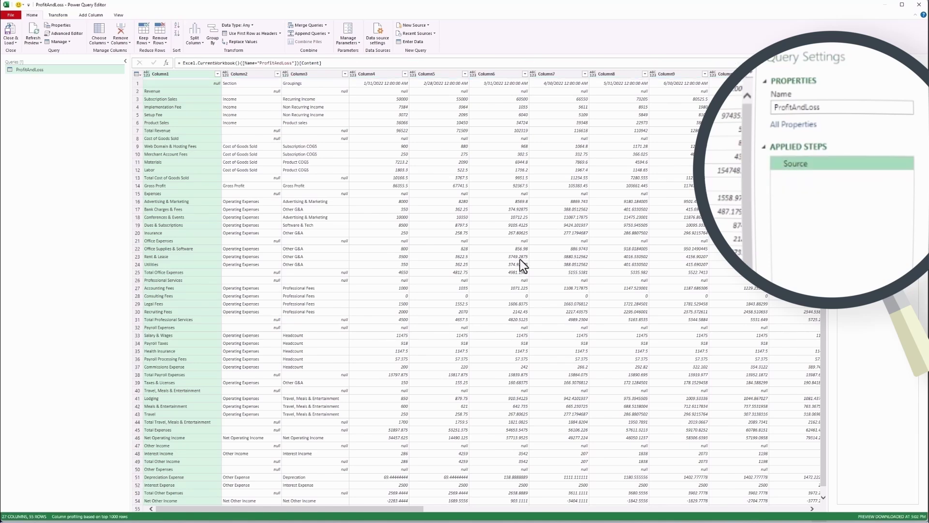
left_click(775, 175)
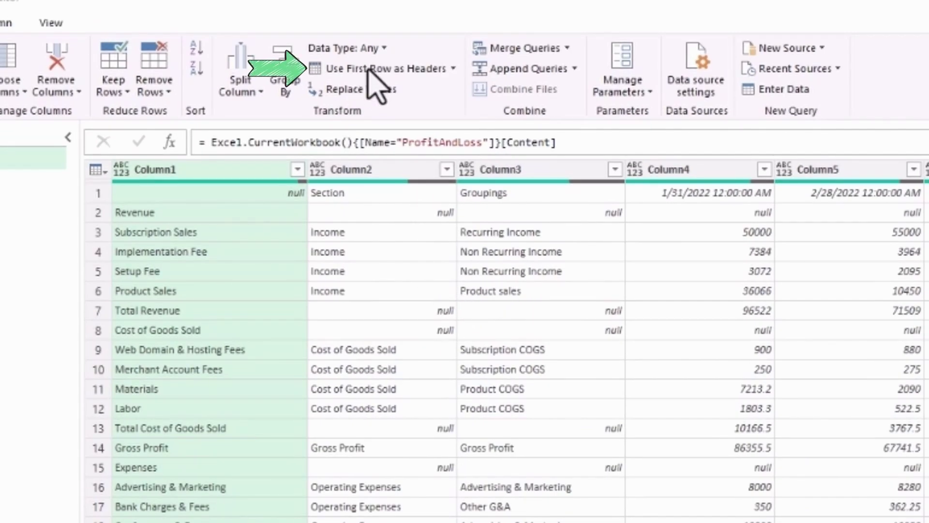
Promote the first row to headers, delete its type change, and rename Column1 to 'Account'.
left_click(370, 69)
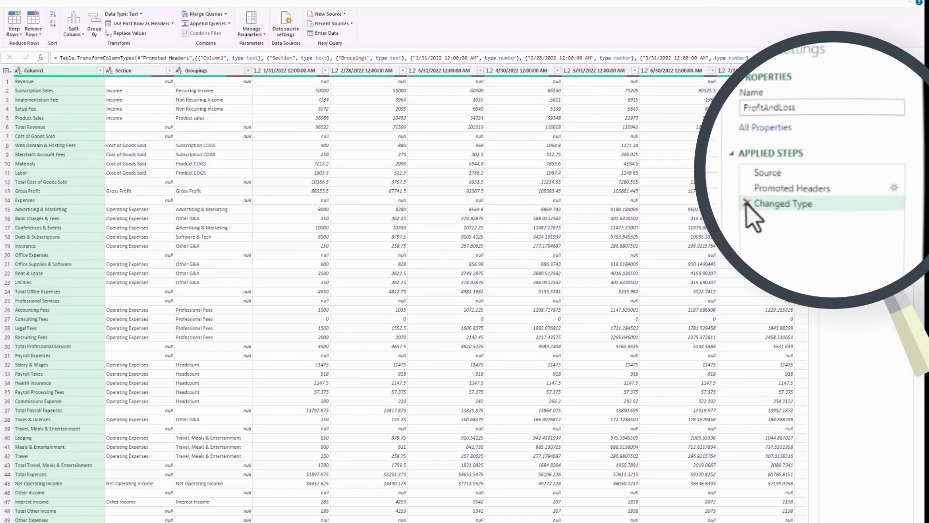
left_click(752, 193)
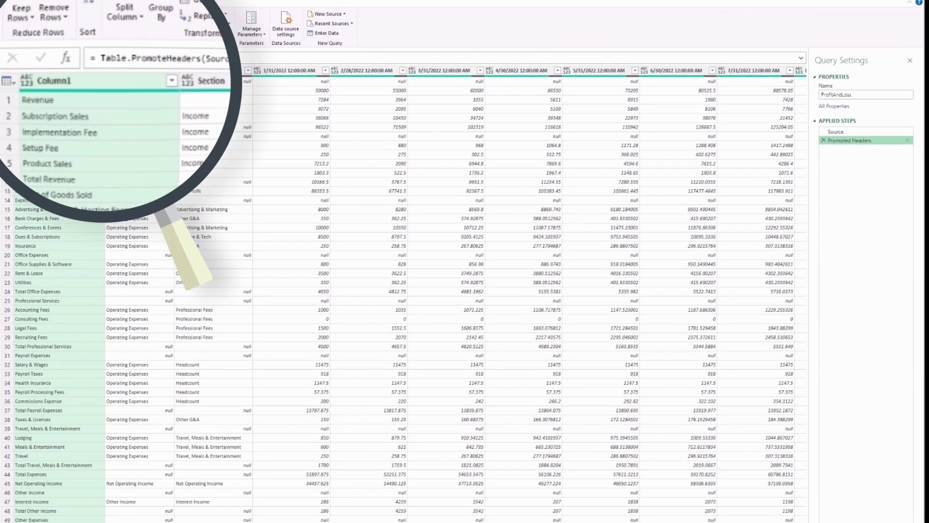
double_click(61, 80)
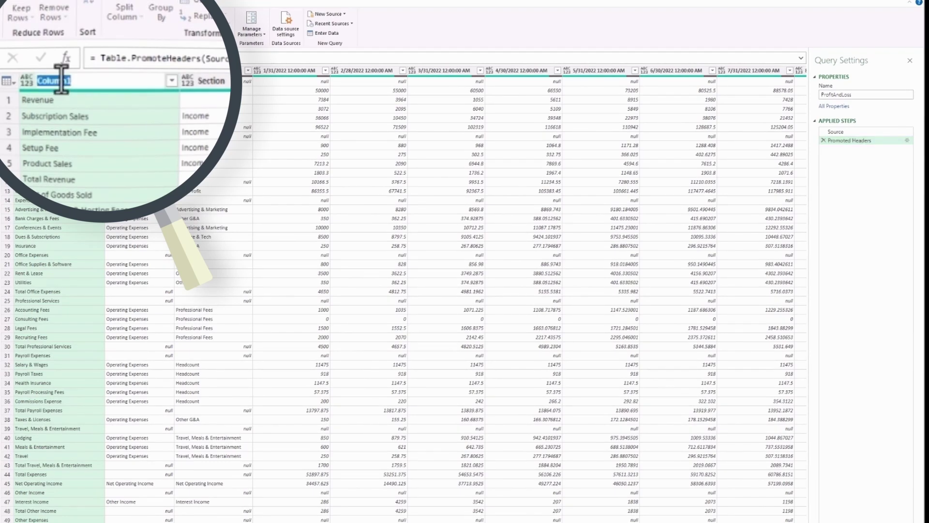
type("Ad")
key("Return")
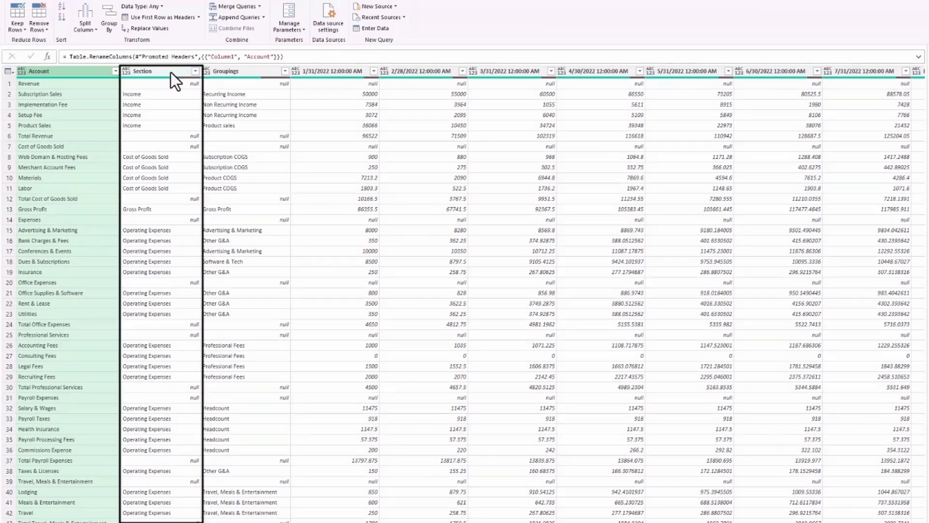
Review the Section, Groupings and monthly date columns from 1/31/2022 to 5/31/2022.
left_click(173, 73)
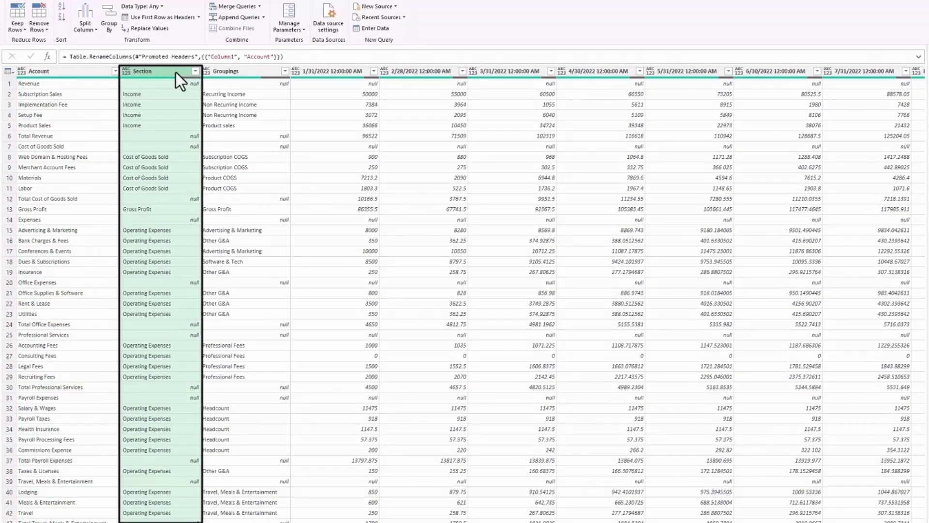
left_click(262, 74)
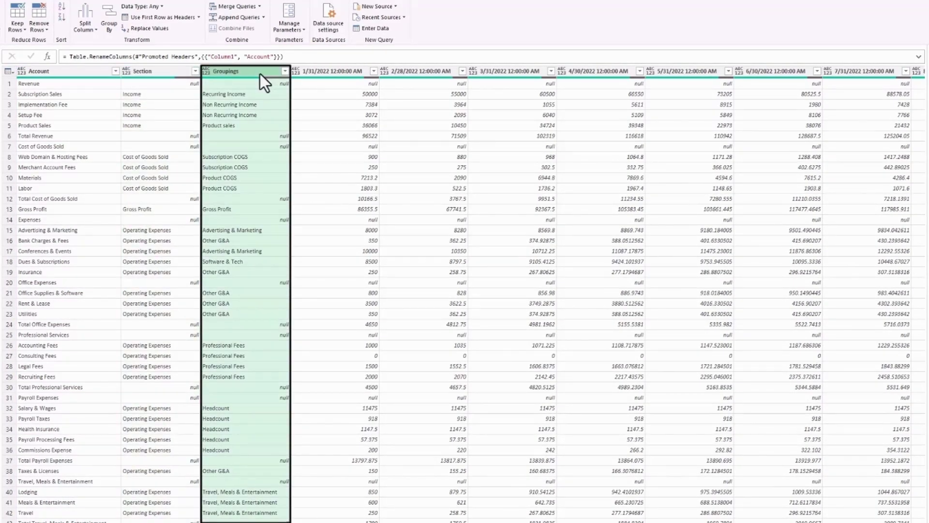
left_click(347, 75)
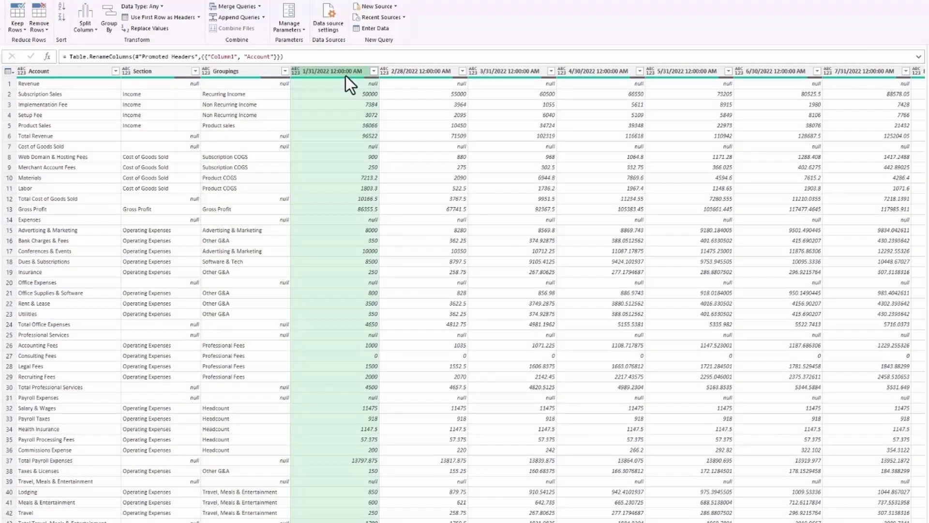
left_click(432, 70)
left_click(497, 69)
left_click(600, 74)
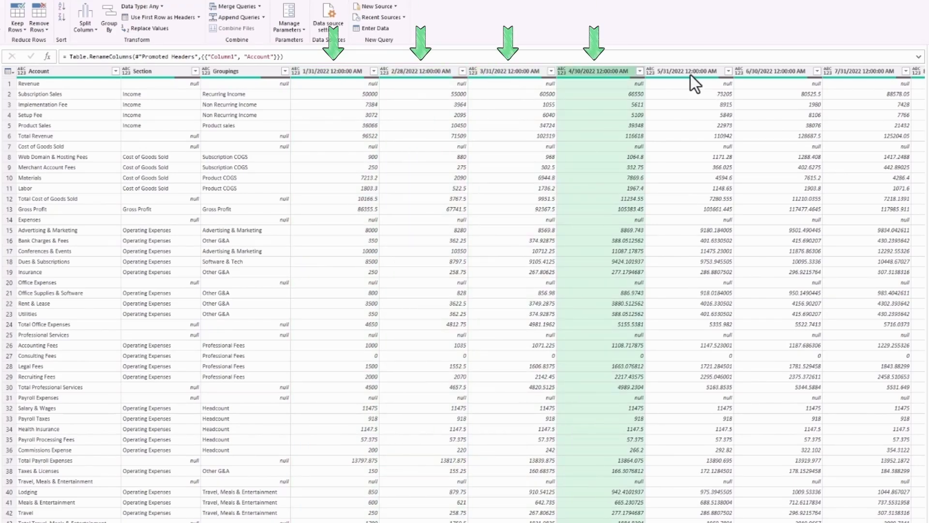
left_click(695, 73)
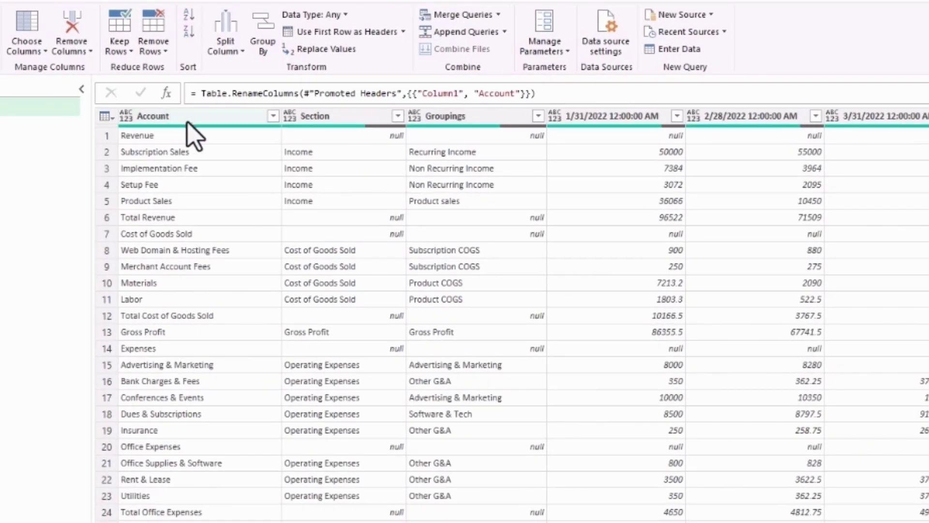
Select the Account through Groupings columns and apply Unpivot Other Columns.
left_click(188, 121)
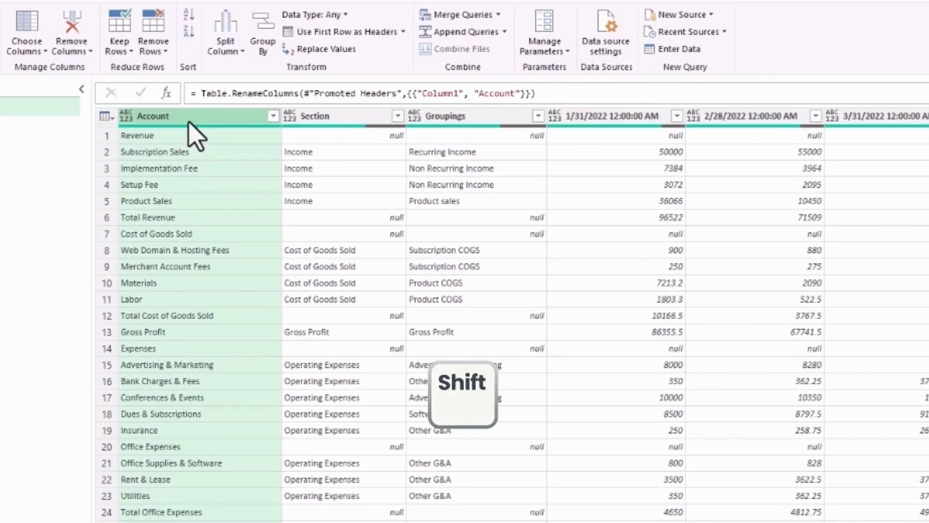
left_click(496, 129, "shift")
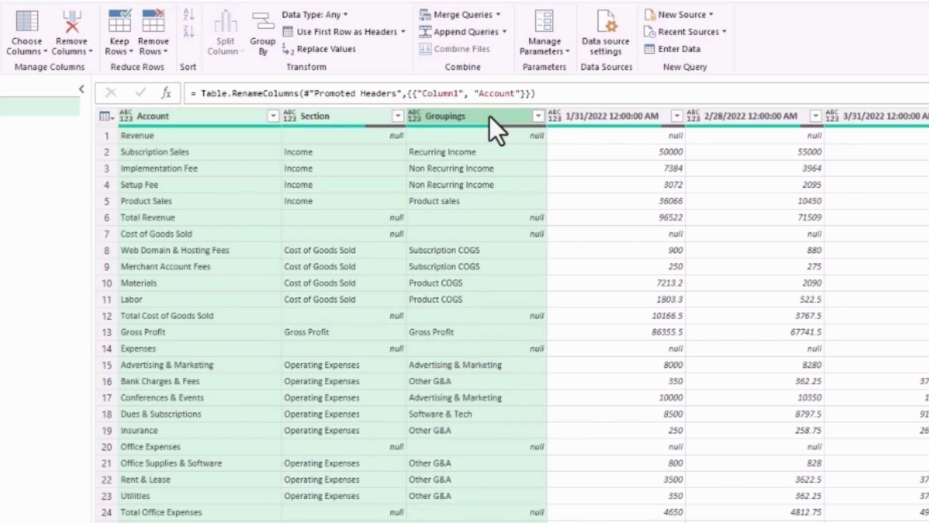
right_click(496, 130)
left_click(563, 388)
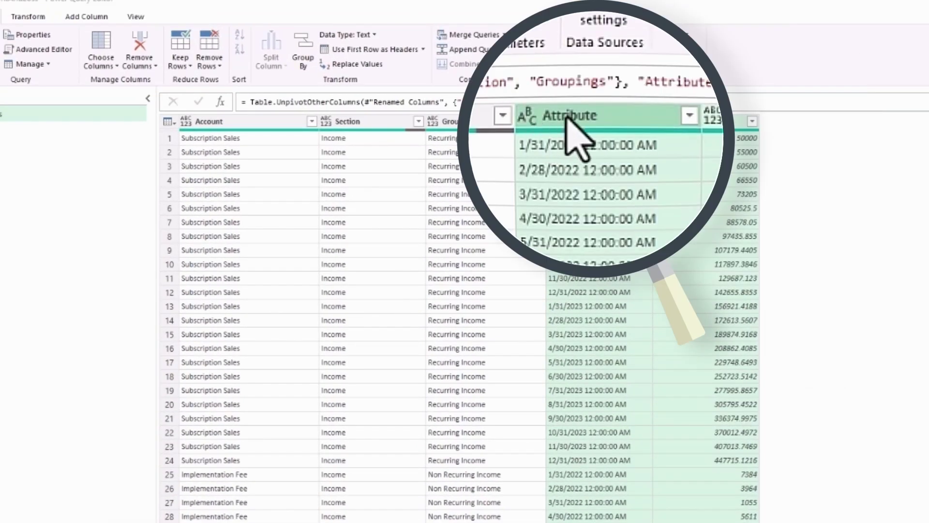
Rename the Attribute column to Date and convert it to a plain Date type.
double_click(573, 121)
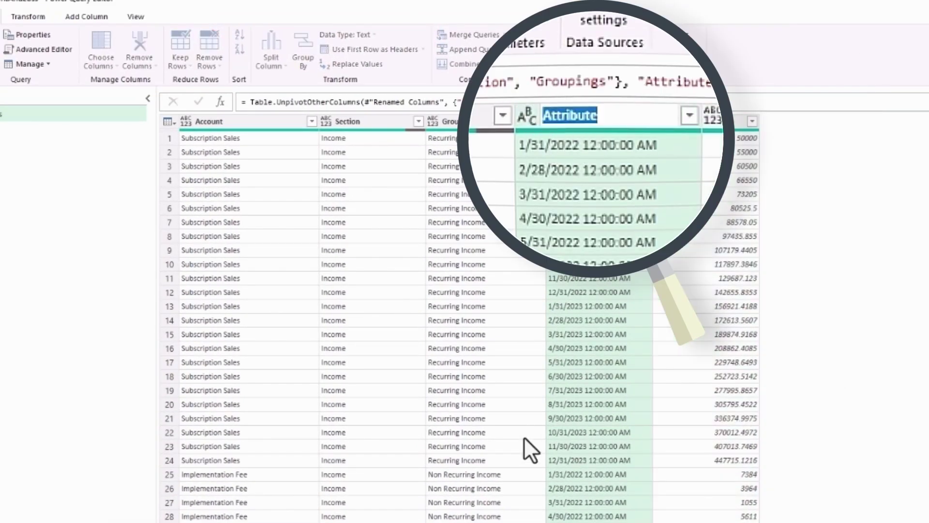
type("Da")
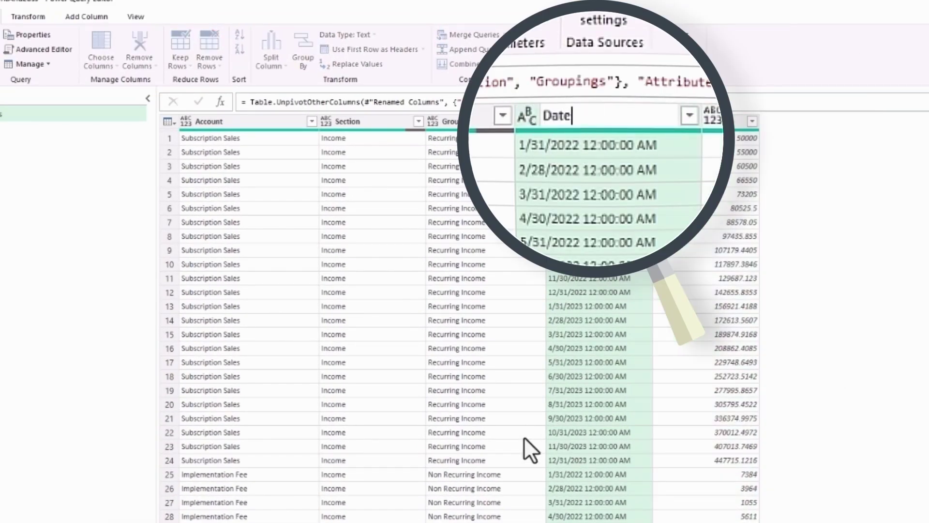
key("Return")
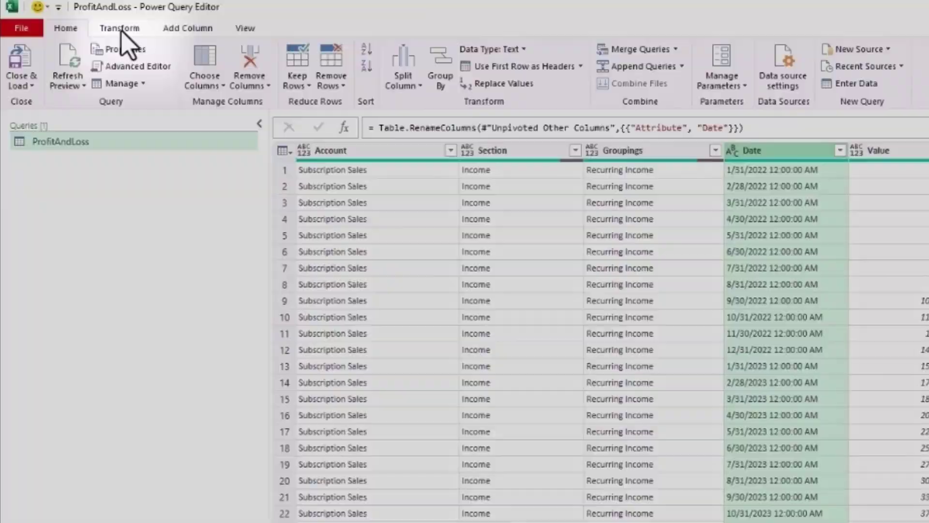
left_click(120, 30)
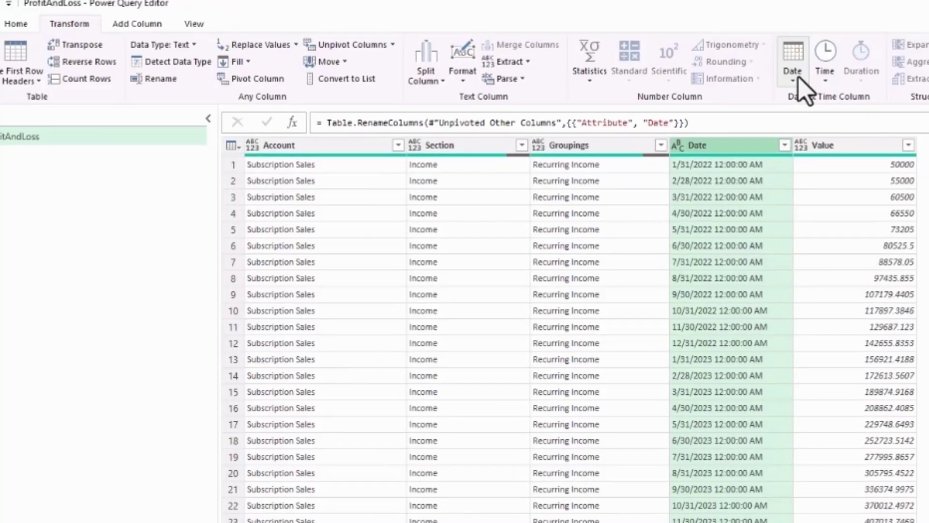
left_click(854, 80)
left_click(662, 118)
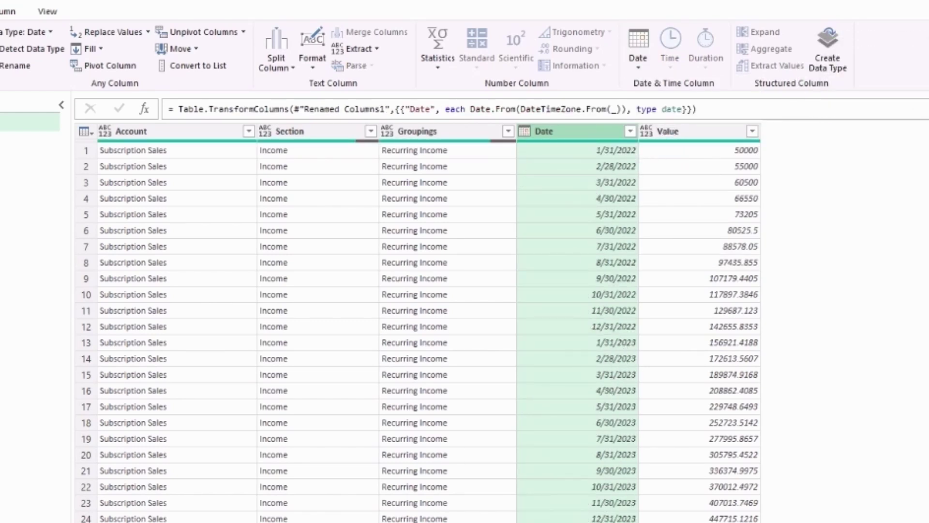
left_click(525, 133)
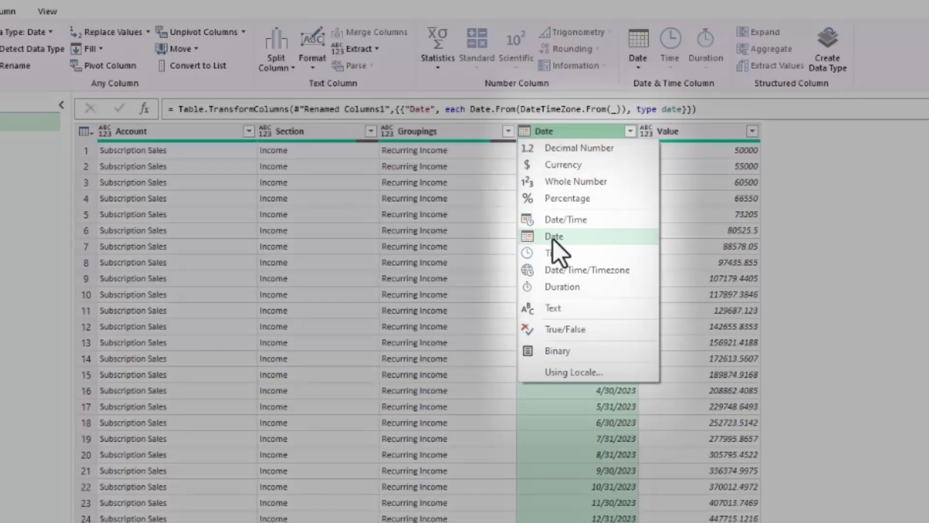
left_click(553, 237)
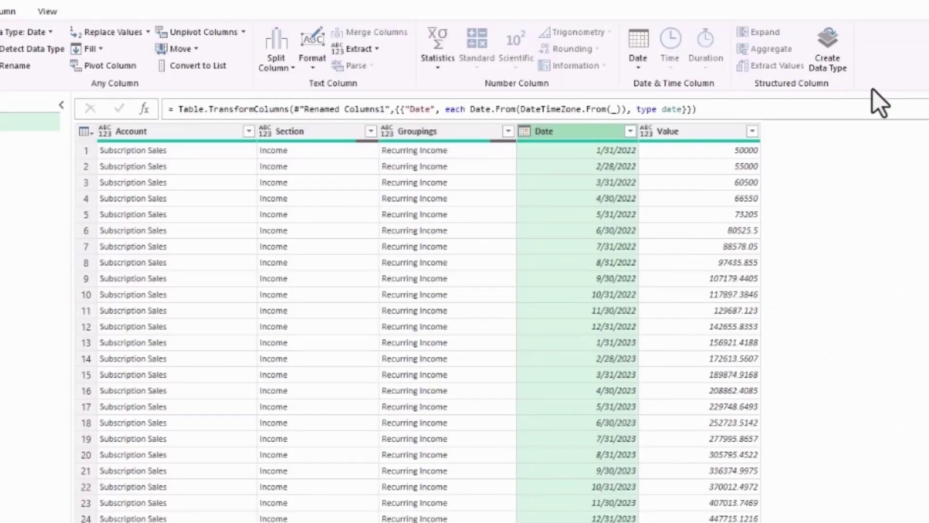
Rename the Value column to Amount and set its type to Decimal Number.
double_click(683, 134)
type("unt")
key("Return")
left_click(645, 131)
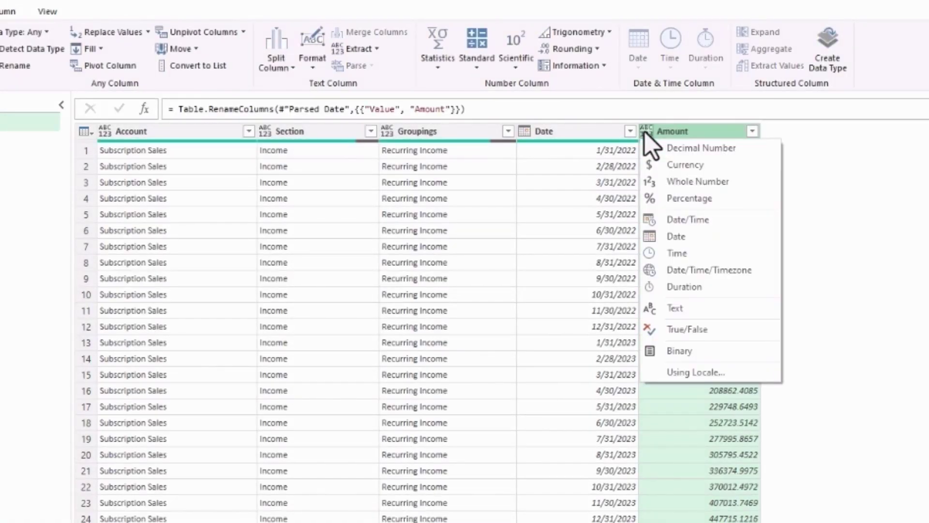
left_click(694, 151)
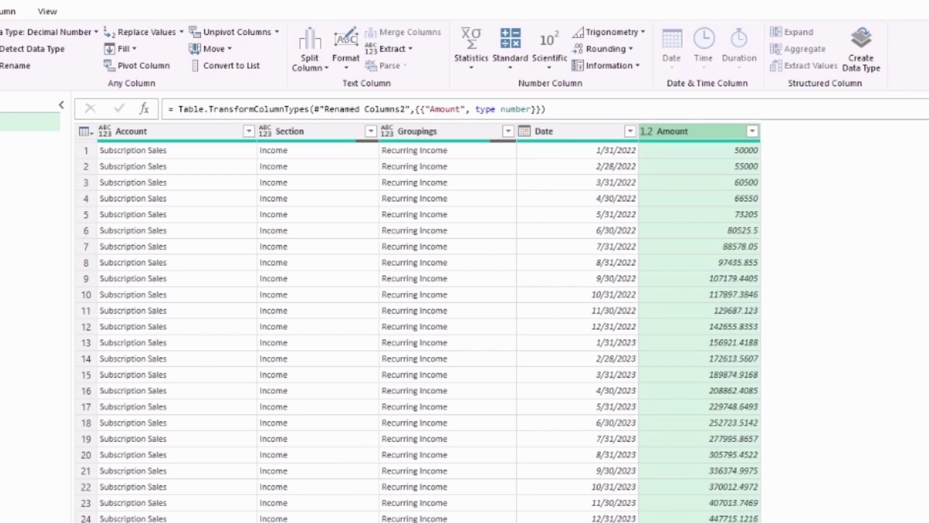
Filter the Section column to keep only the null rows.
left_click(393, 330)
left_click(348, 332)
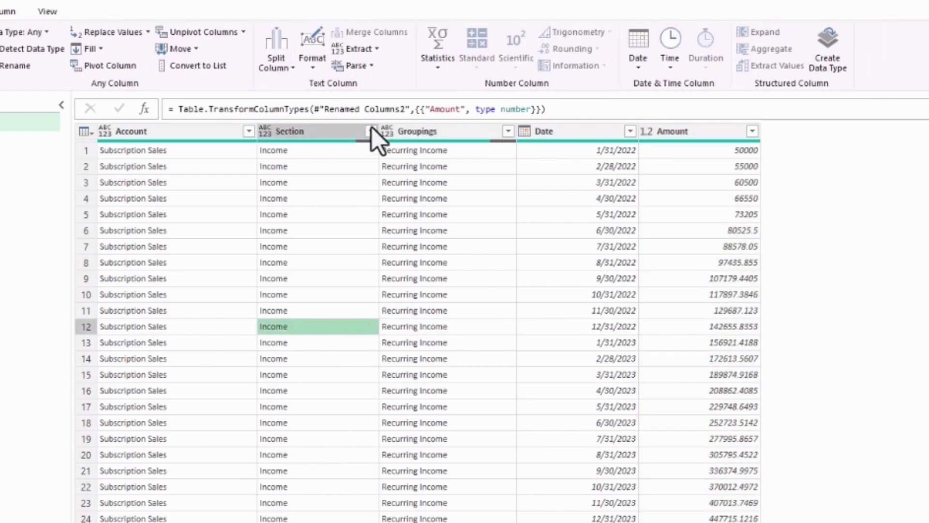
left_click(371, 132)
left_click(166, 291)
left_click(167, 307)
left_click(292, 459)
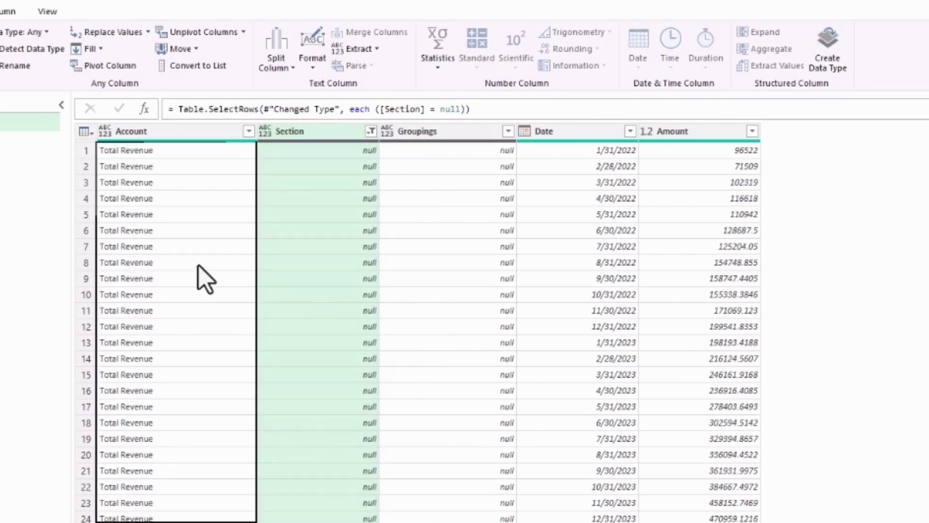
Redo the Section filter to keep every section except null.
left_click(371, 131)
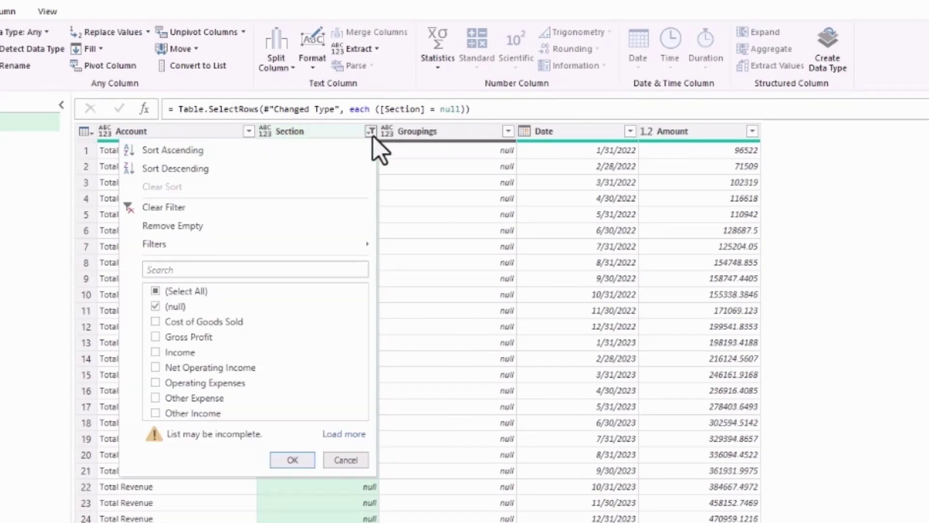
left_click(161, 294)
left_click(158, 313)
left_click(297, 462)
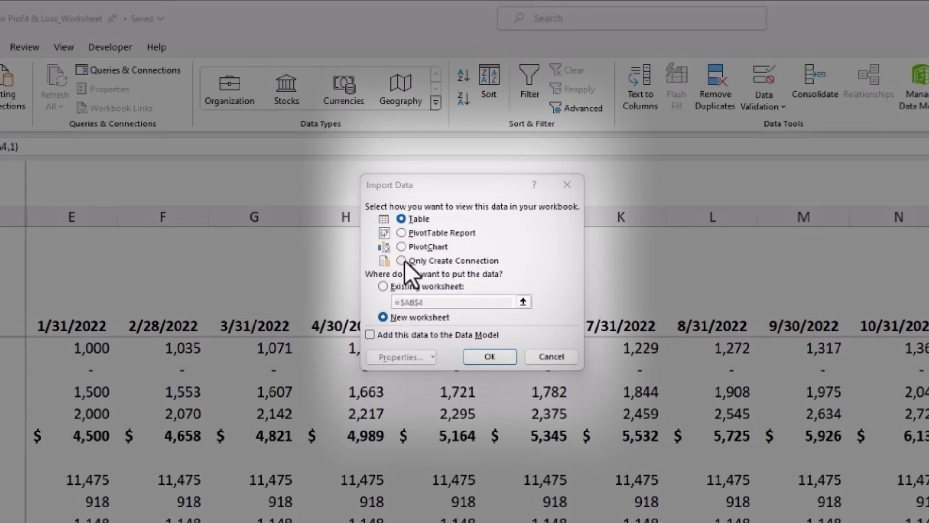
Load the ProfitAndLoss query through Import Data as a Table on a new worksheet.
left_click(408, 219)
left_click(491, 356)
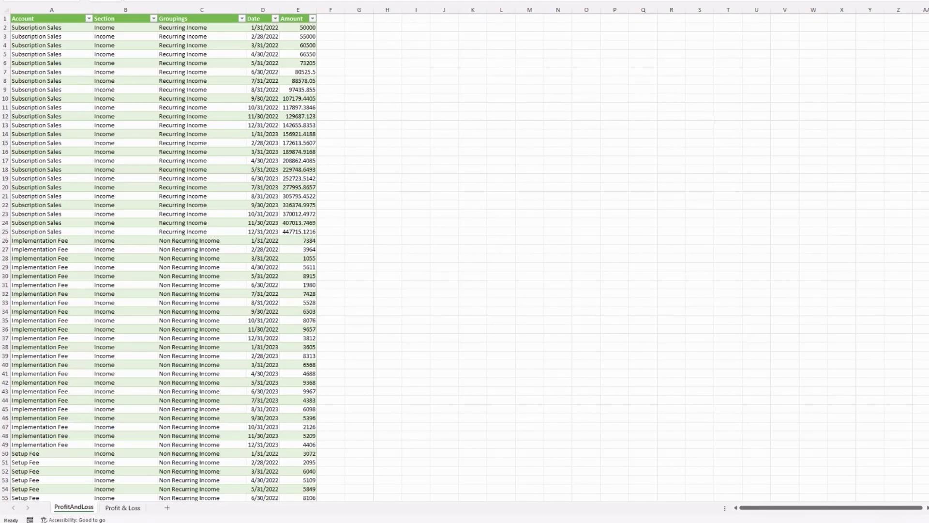
Rename the new sheet 'P&L Table' and apply the plain None table style.
right_click(69, 507)
left_click(106, 383)
type("P&L Table")
key("Return")
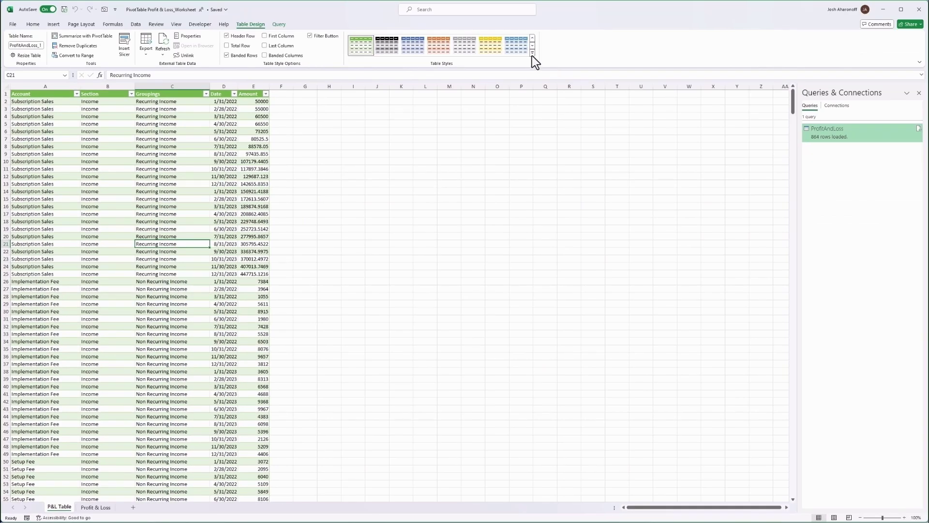
left_click(533, 54)
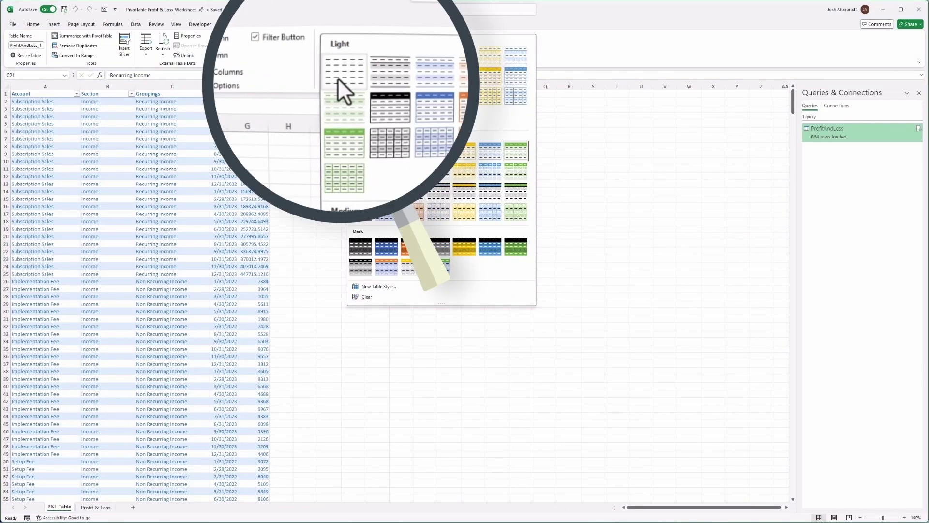
left_click(357, 59)
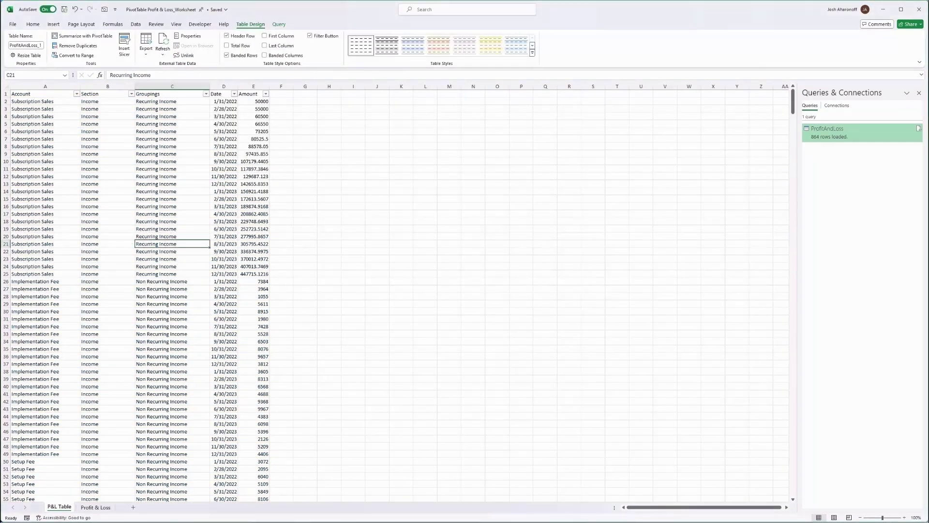
Arrange the windows side by side and set Profit & Loss January 2022 Subscription Sales to 100000.
left_click(98, 506)
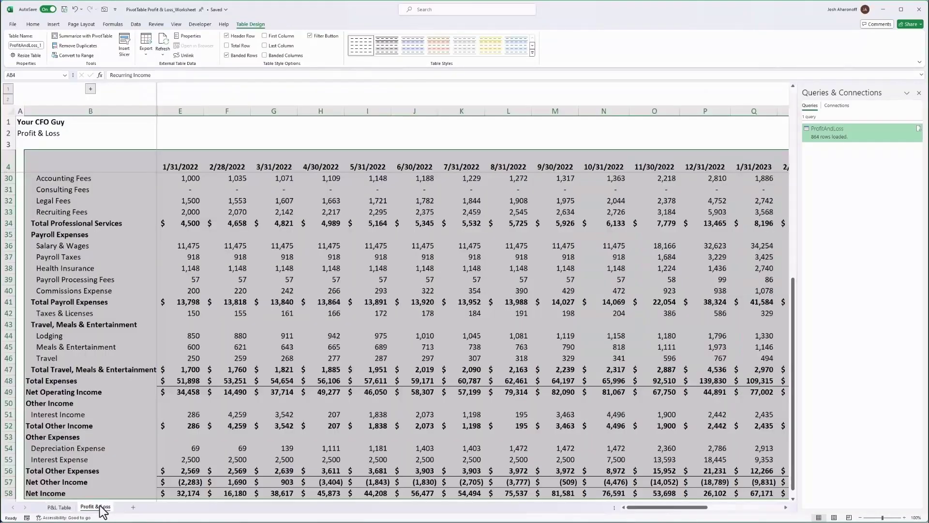
scroll(187, 349, "up", 5)
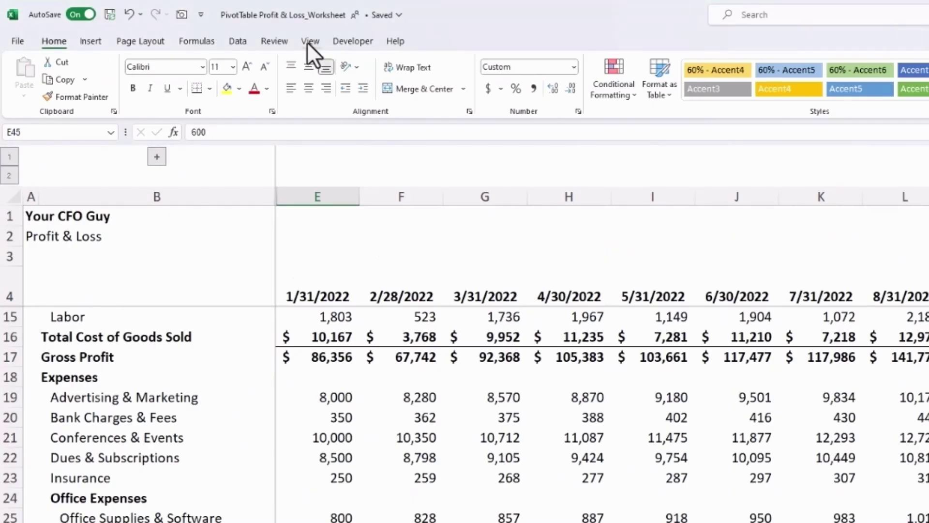
left_click(175, 25)
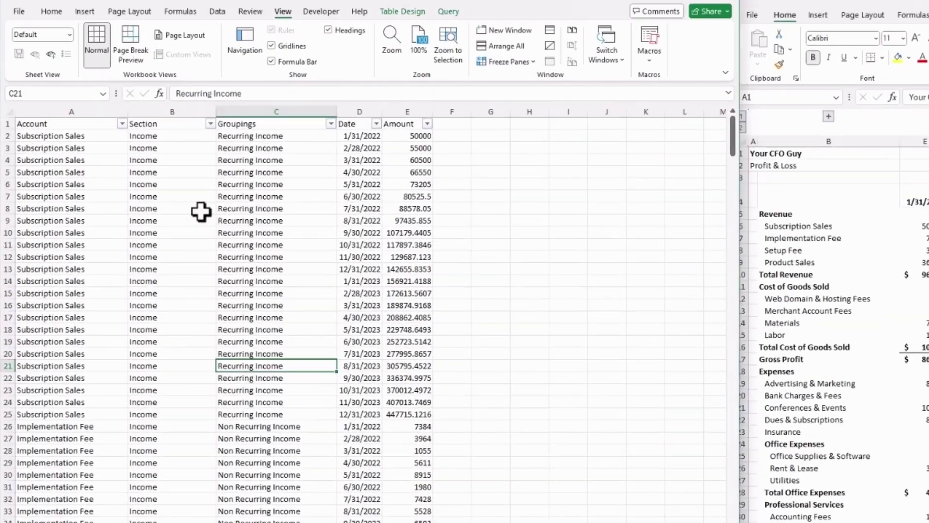
left_click(29, 101)
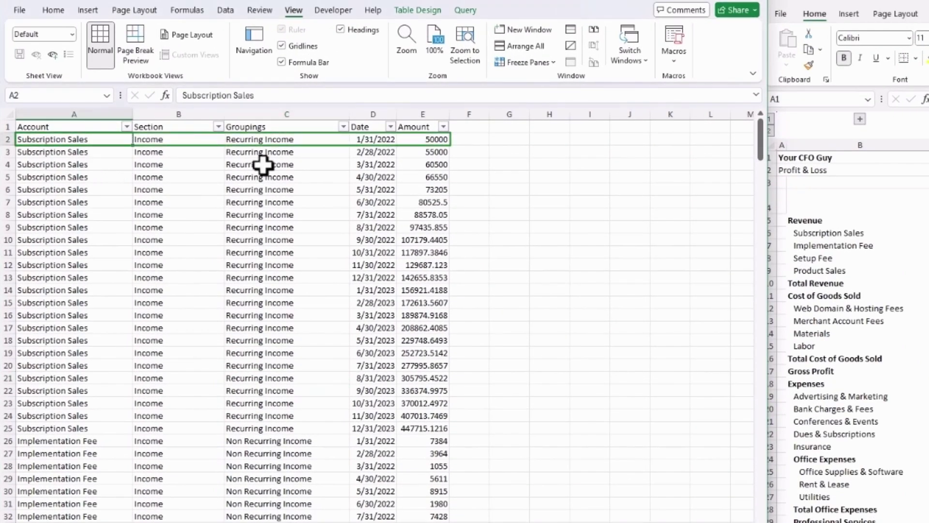
key("shift+Tab")
key("shift+Tab")
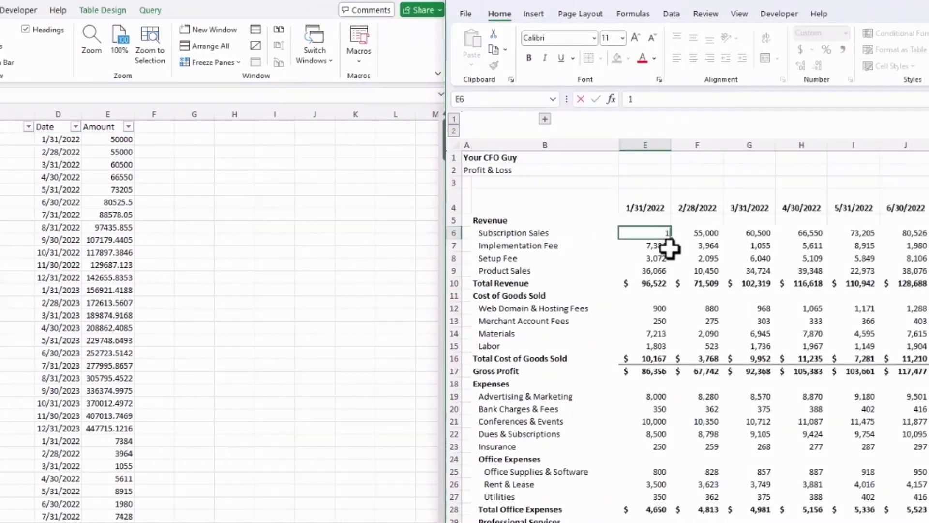
type("100")
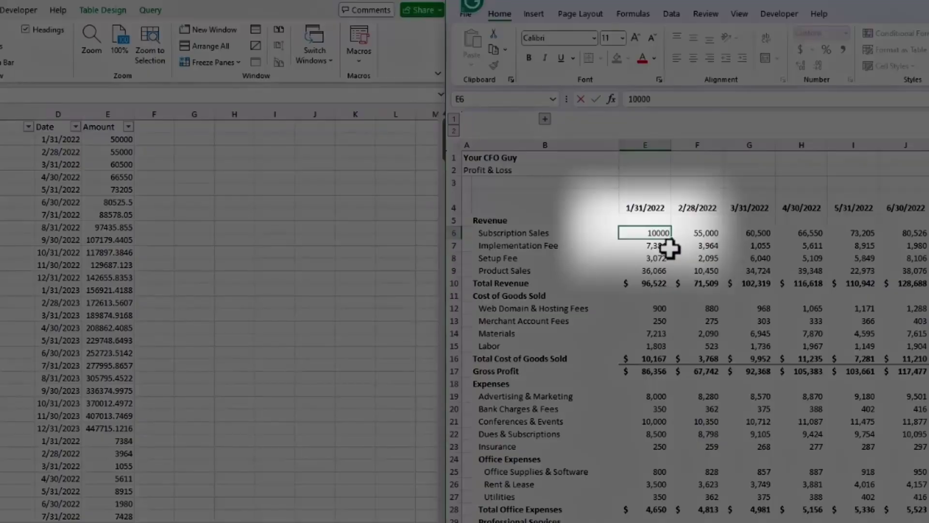
type("0")
key("ctrl+Return")
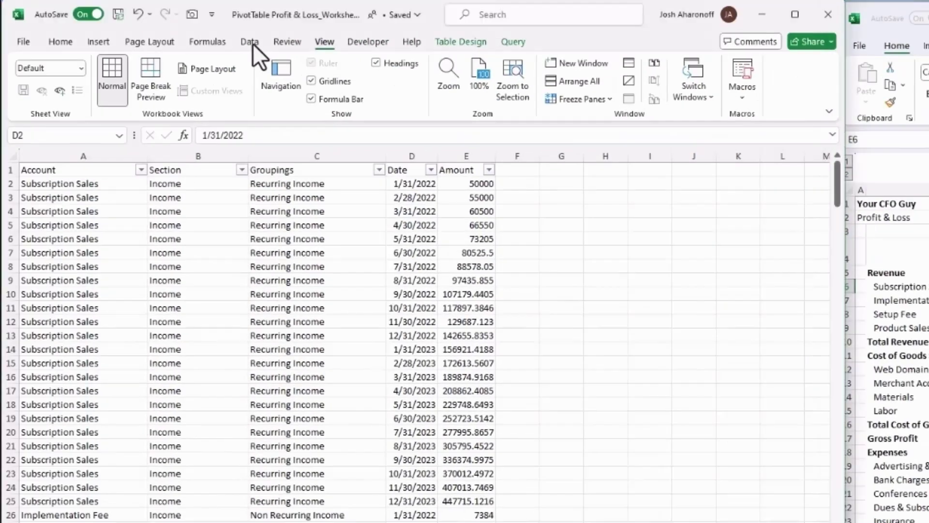
Refresh All queries and bring the P&L Table window forward to check the 100000 value.
left_click(248, 41)
left_click(117, 102)
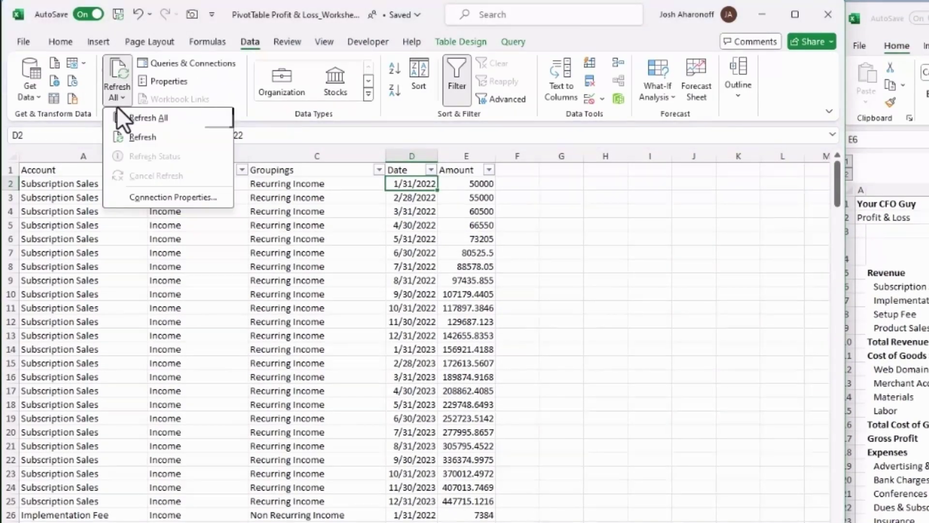
left_click(149, 117)
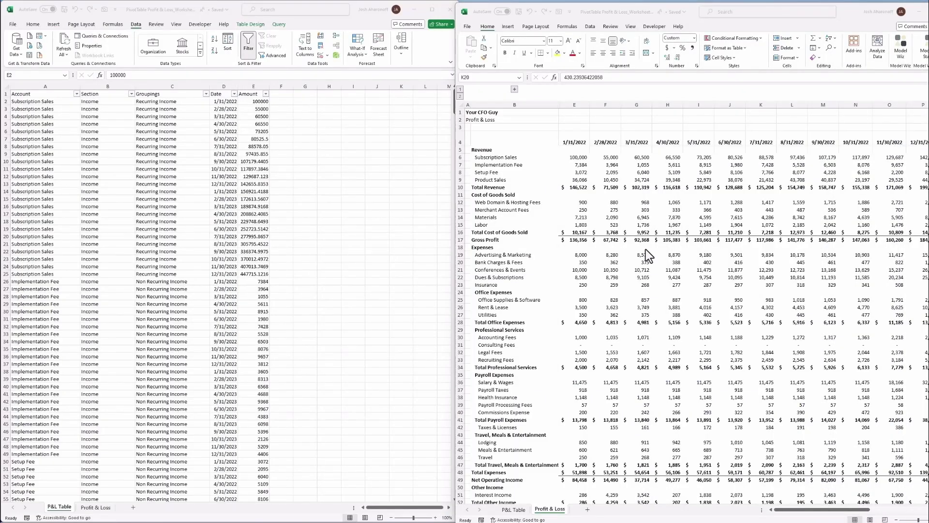
left_click(610, 240)
left_click(177, 256)
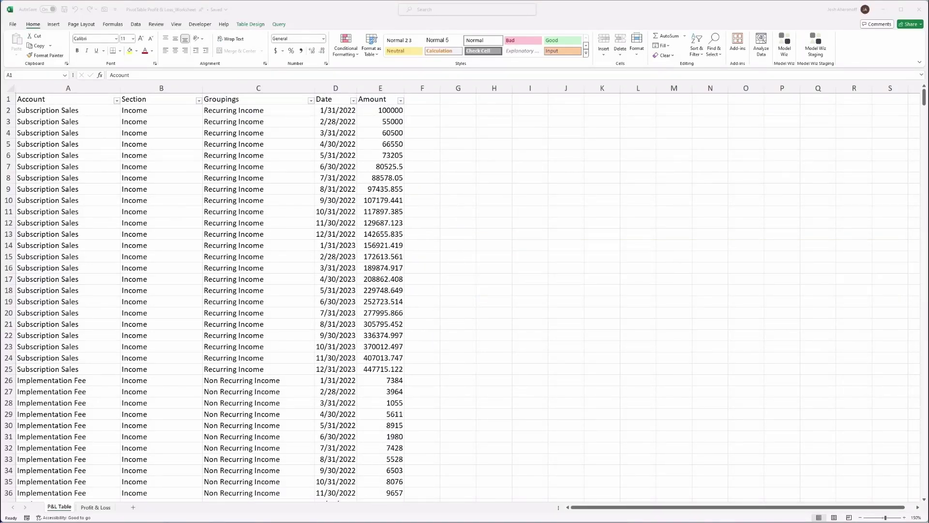
left_click(129, 156)
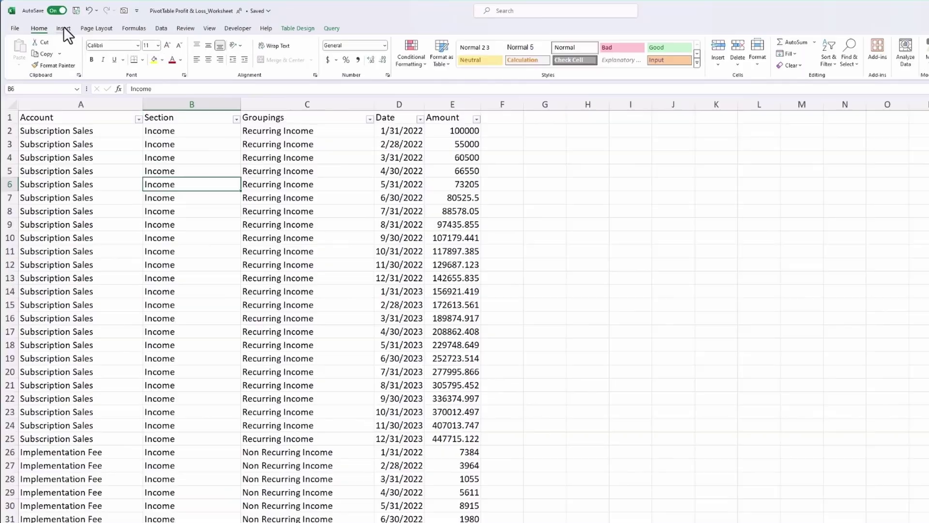
left_click(54, 25)
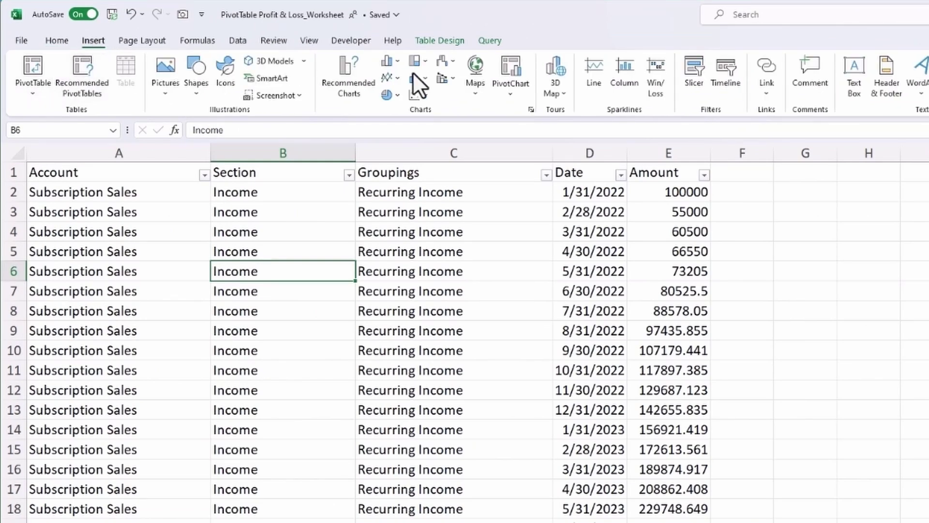
left_click(436, 41)
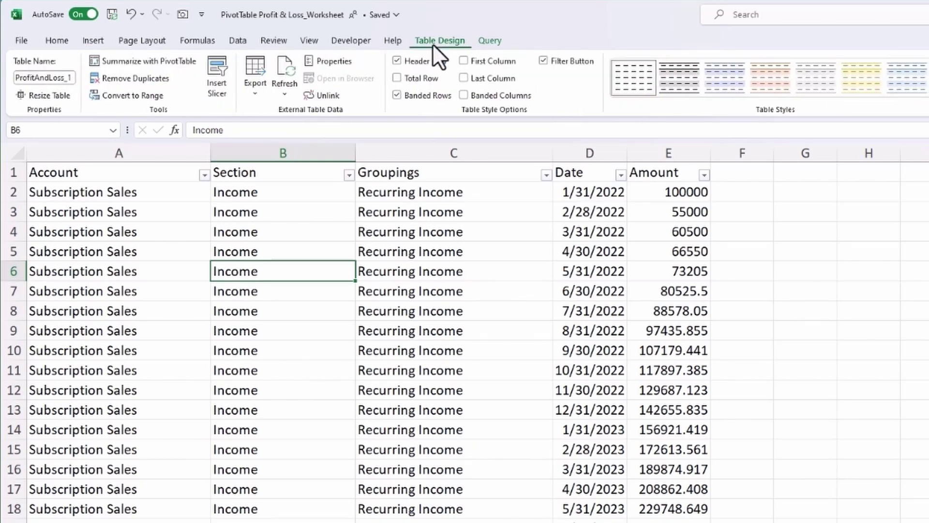
left_click(152, 64)
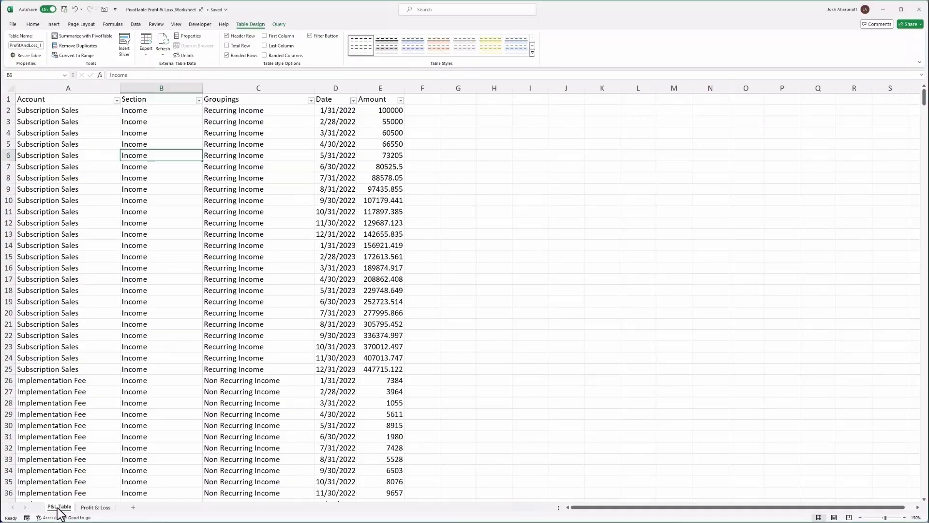
Delete the P&L Table sheet and load ProfitAndLoss as a PivotTable Report on a new worksheet.
right_click(59, 508)
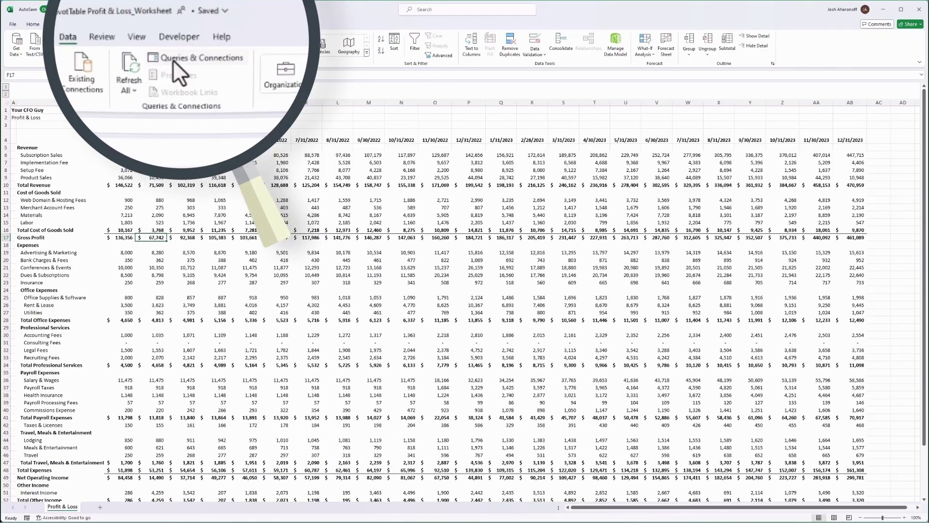
left_click(174, 60)
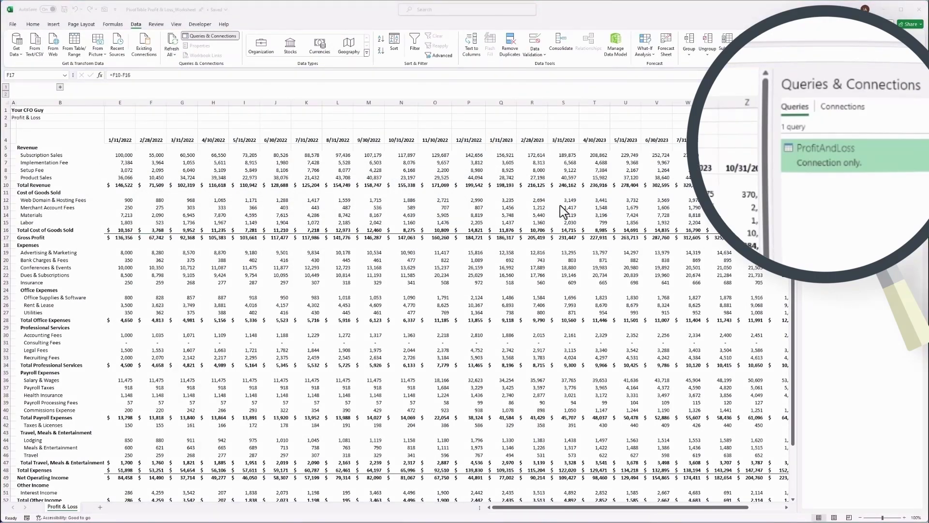
right_click(824, 153)
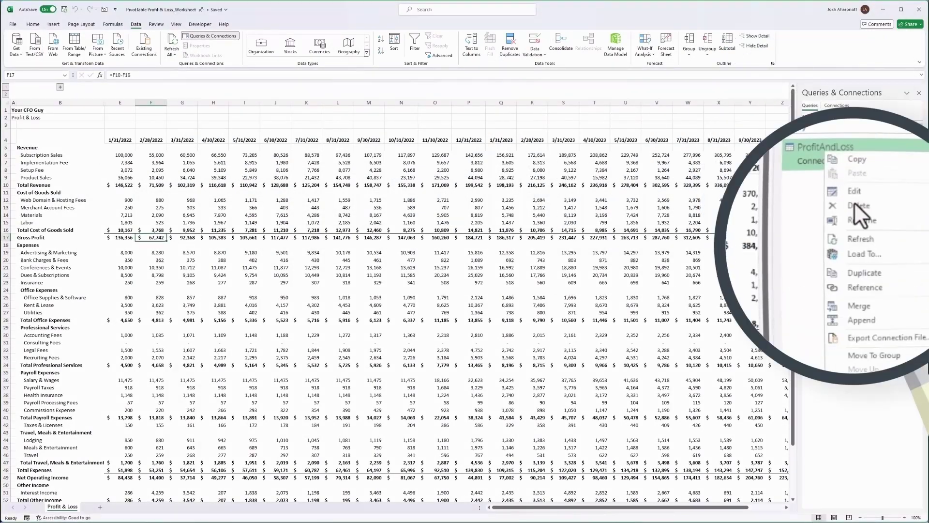
left_click(853, 253)
left_click(457, 196)
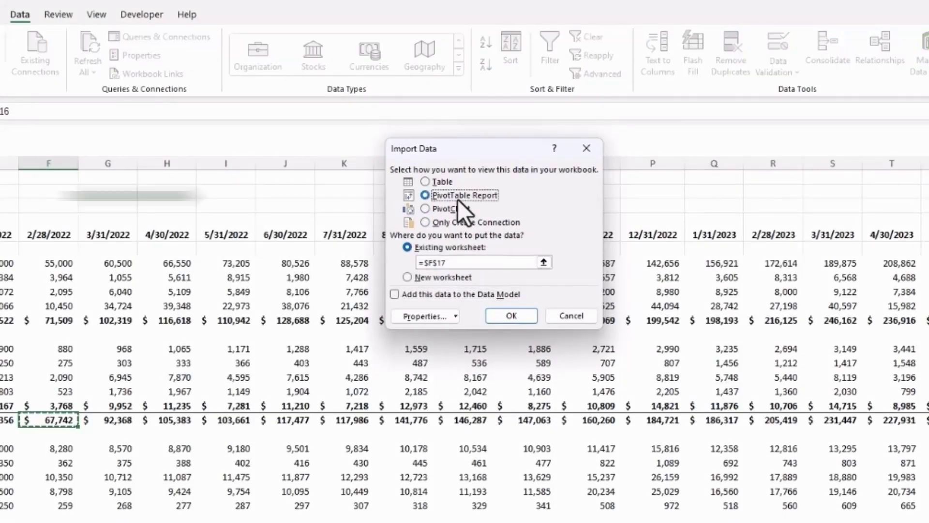
left_click(407, 277)
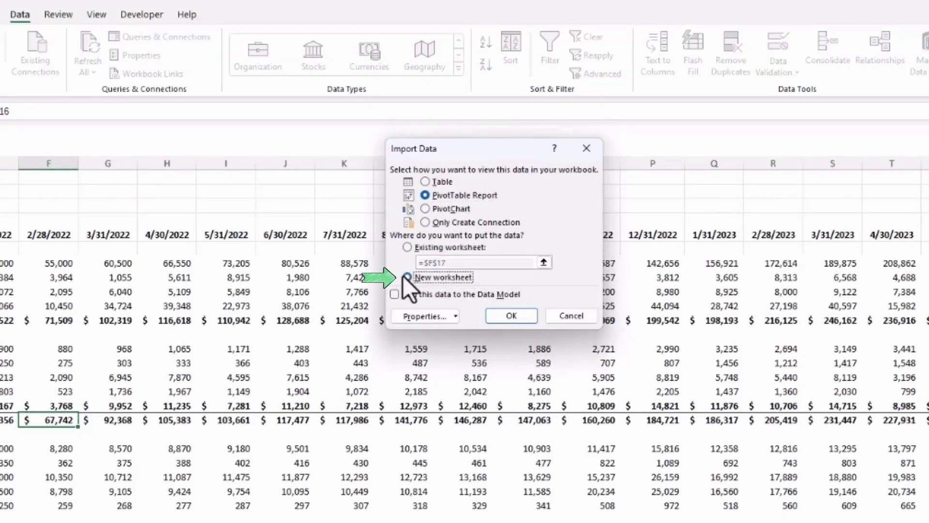
left_click(508, 316)
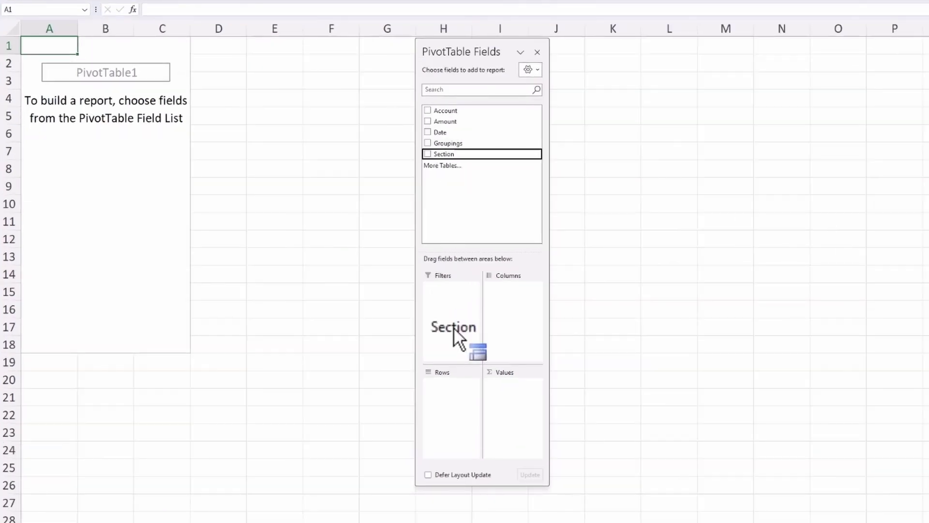
Put Section, Groupings and Account in Rows, Date in Columns, and Amount in Values.
mouse_move(326, 180)
left_mouse_down()
mouse_move(335, 362)
mouse_move(330, 294)
left_mouse_up()
left_click_drag(450, 319, 450, 395)
left_click_drag(445, 111, 450, 407)
left_click_drag(440, 132, 508, 302)
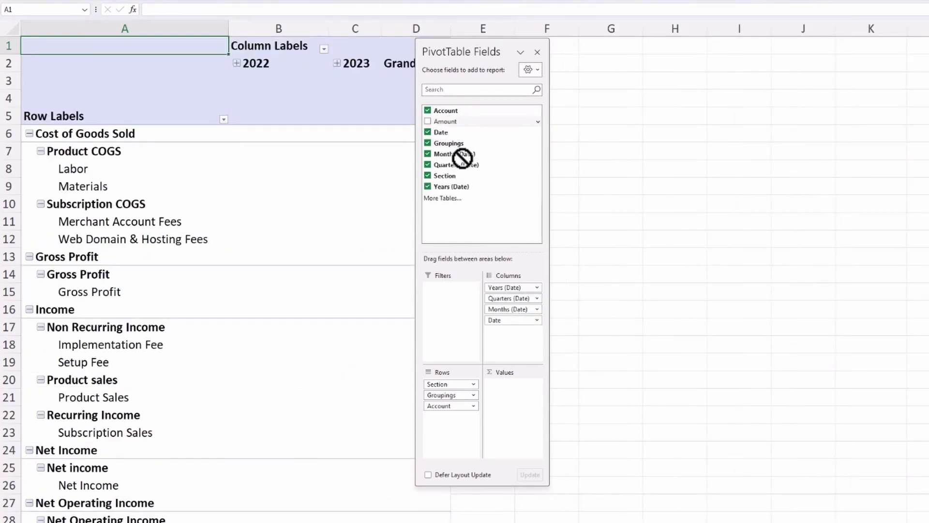
left_click_drag(449, 126, 521, 413)
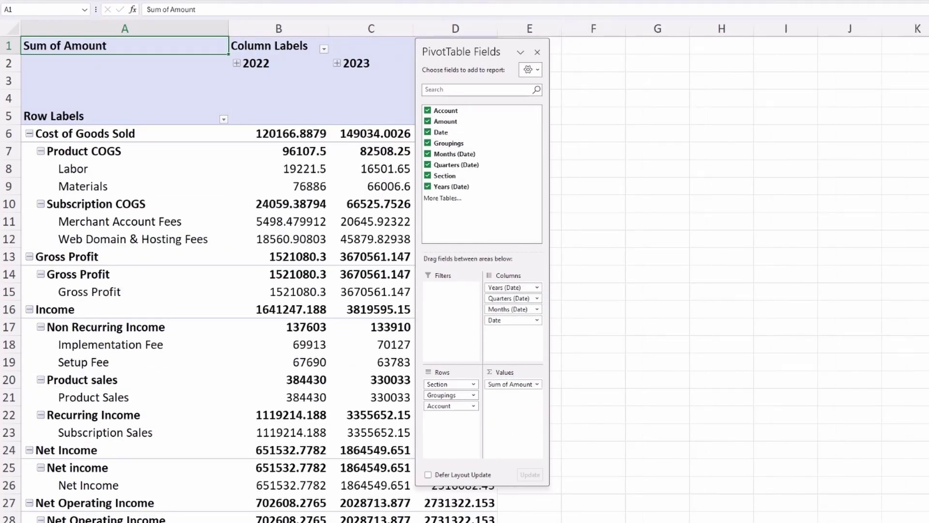
Collapse the entire Groupings field, then fold Net Income, Net Operating Income, Net Other Income and Gross Profit.
left_click(87, 207)
right_click(87, 208)
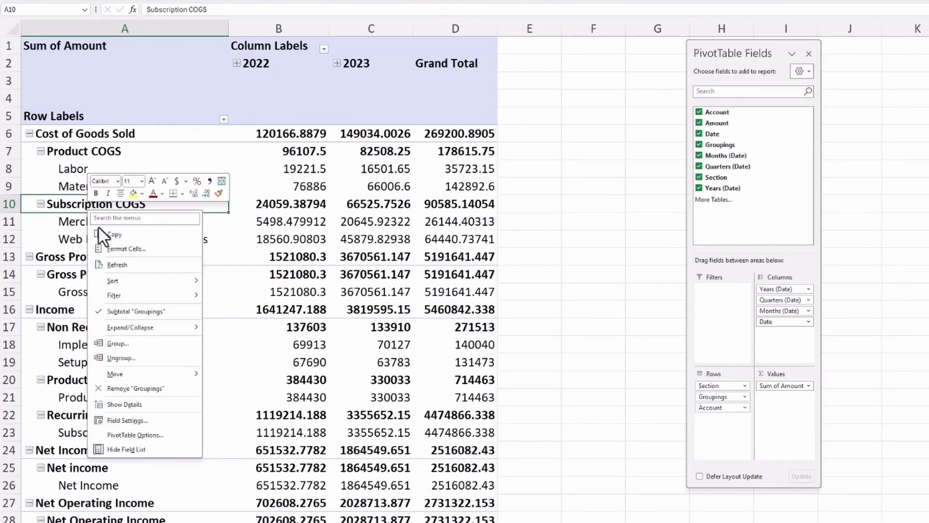
mouse_move(131, 327)
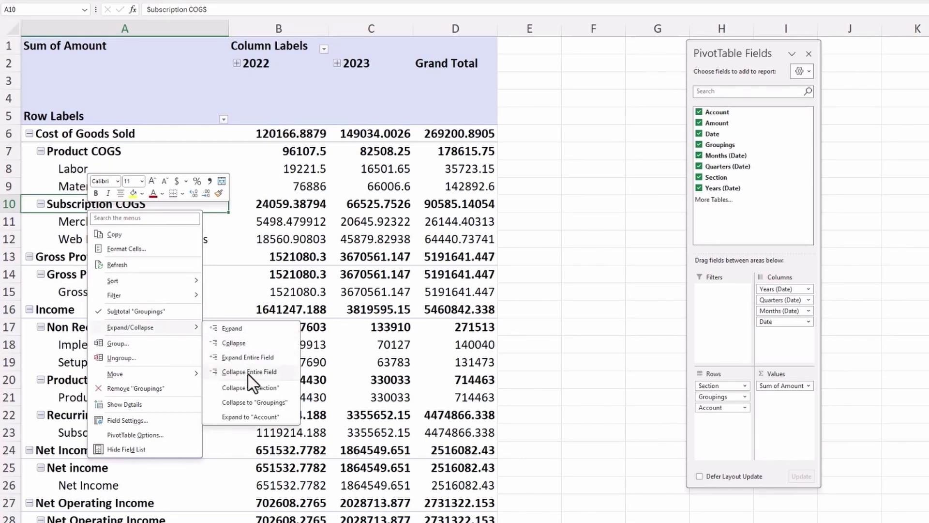
left_click(249, 372)
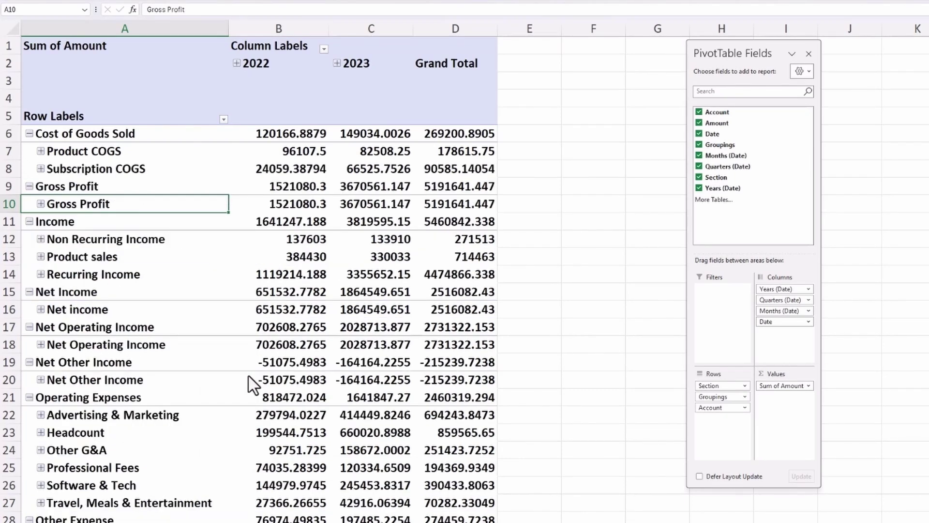
left_click(29, 292)
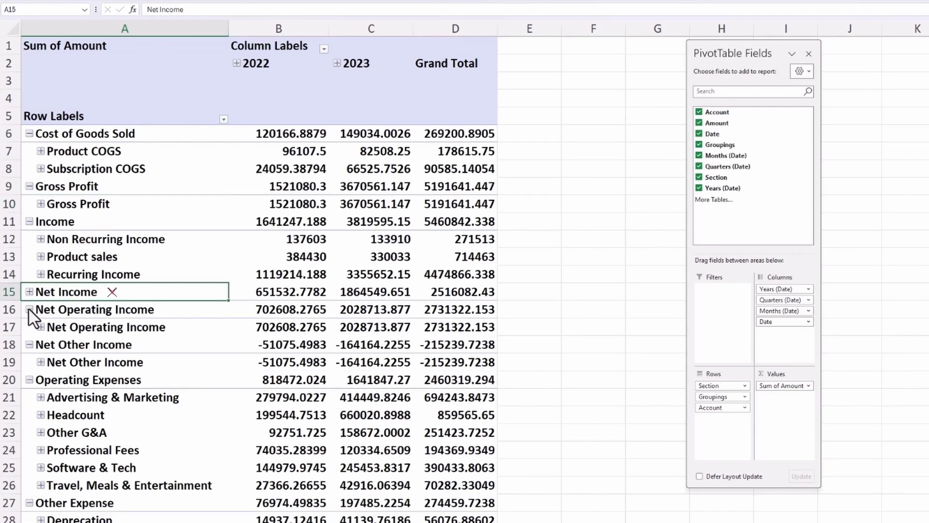
left_click(29, 309)
left_click(29, 327)
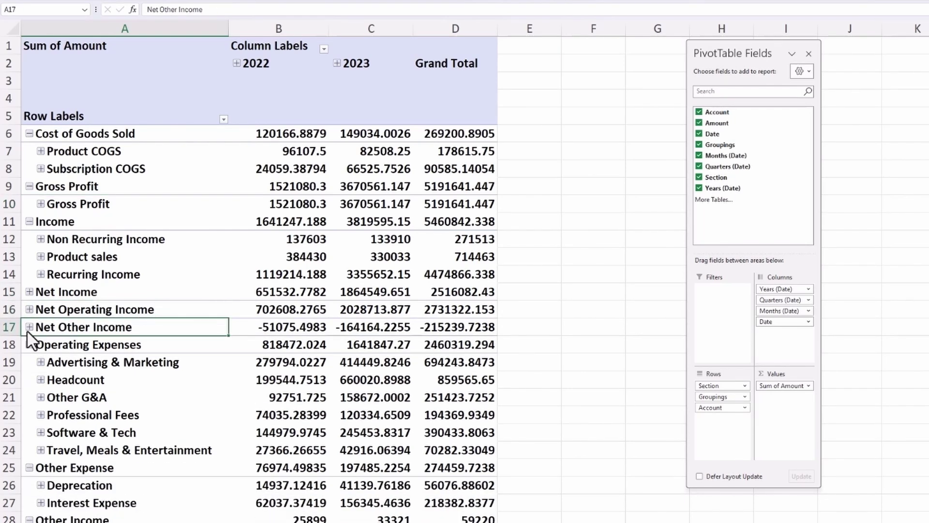
left_click(29, 186)
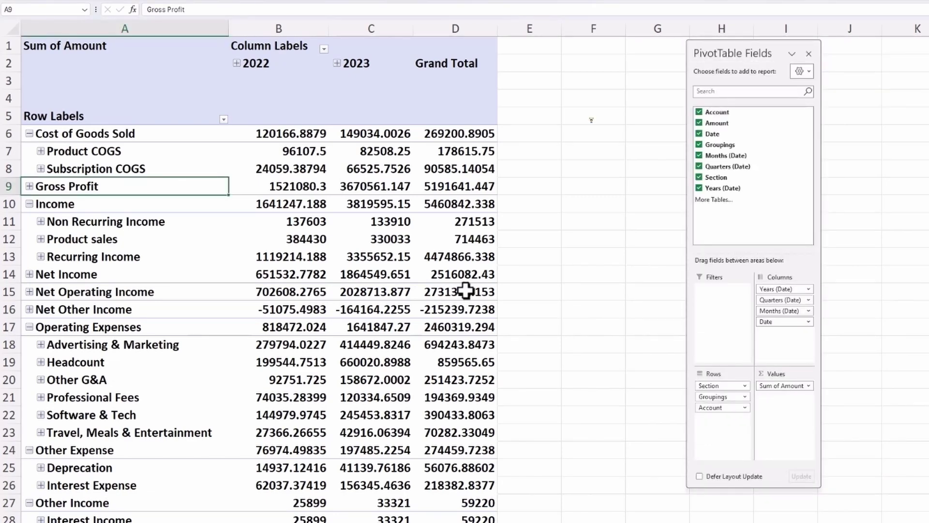
left_click(523, 291)
Hide the sheet gridlines with the Alt, W, V, G shortcut.
left_click(226, 236)
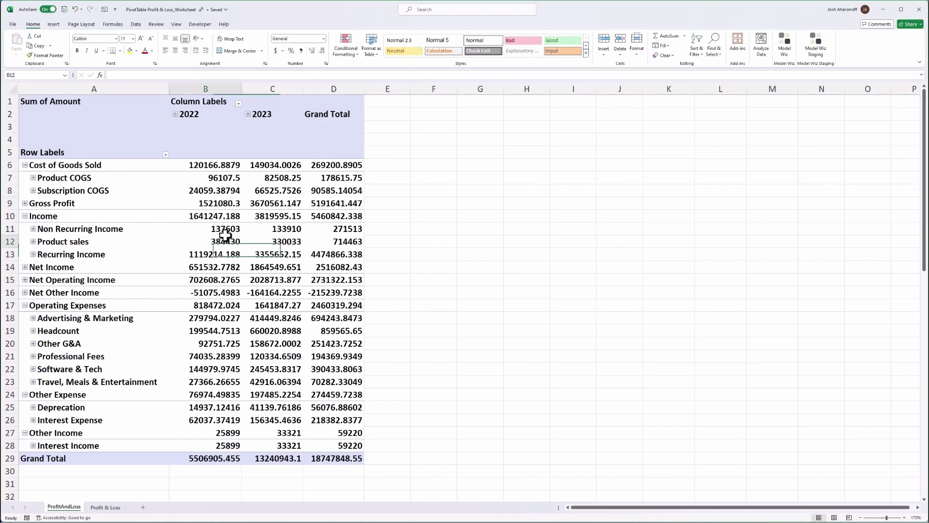
key("alt")
key("w")
key("v")
key("g")
key("alt")
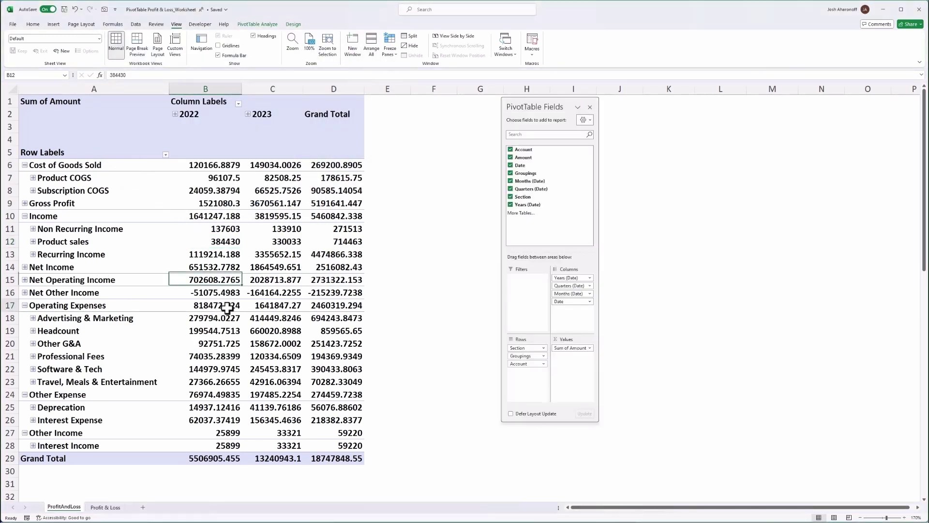
Apply a light PivotTable style and show grand totals for rows only.
left_click(217, 305)
left_click(476, 40)
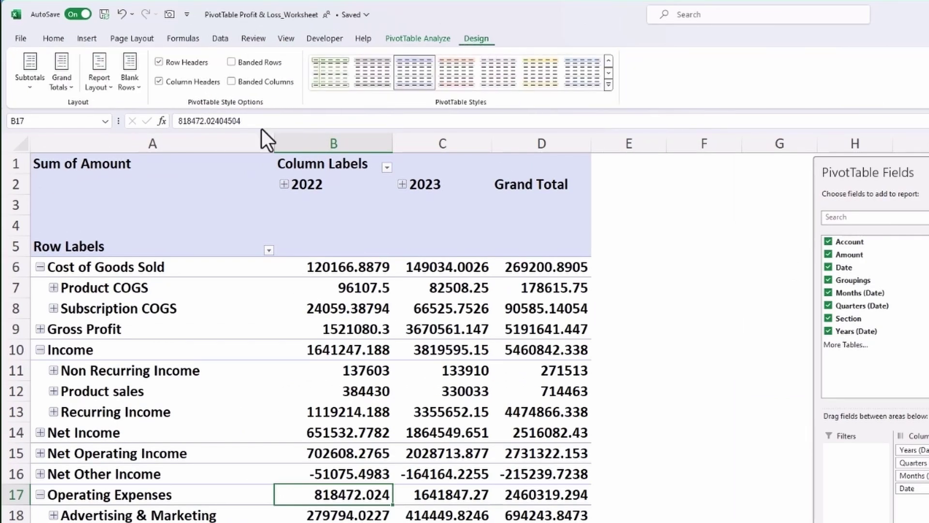
left_click(609, 85)
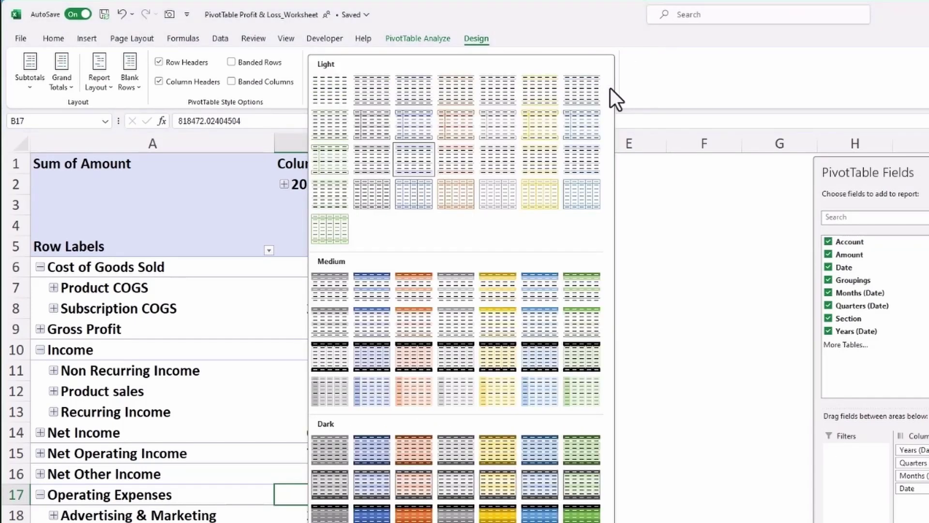
left_click(370, 100)
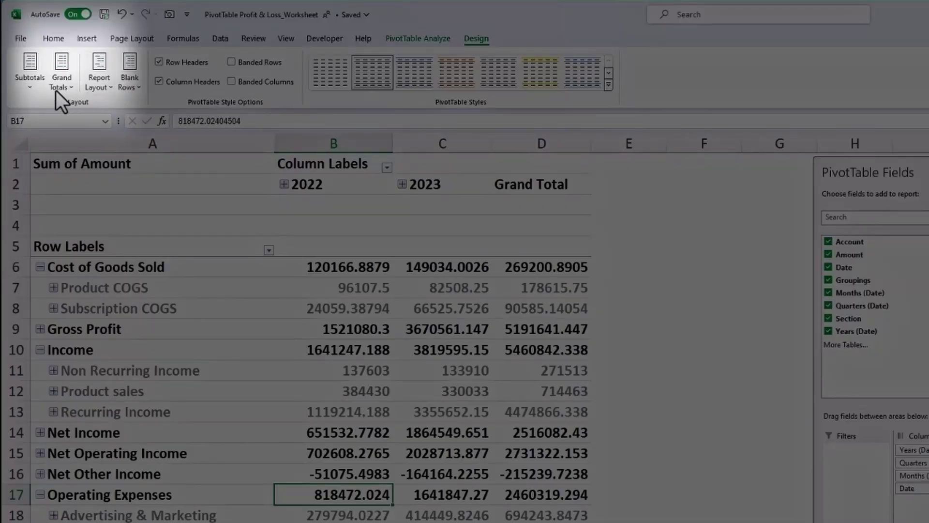
left_click(55, 91)
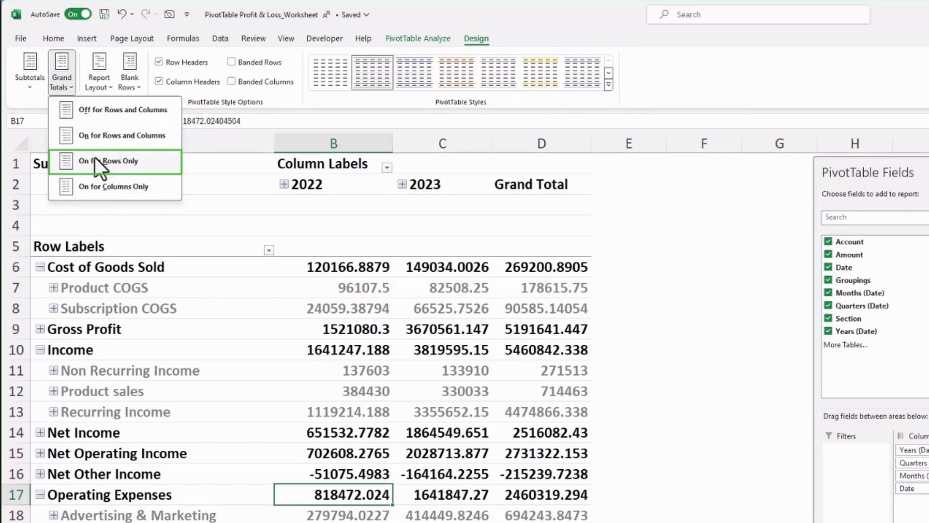
left_click(94, 161)
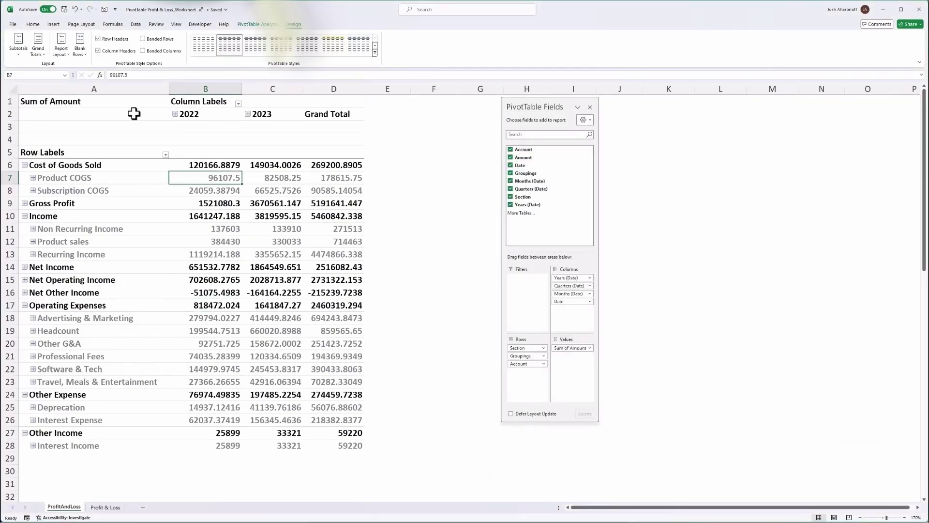
Format Sum of Amount as Number with a thousands separator and no decimals.
left_click(220, 178)
left_click(33, 24)
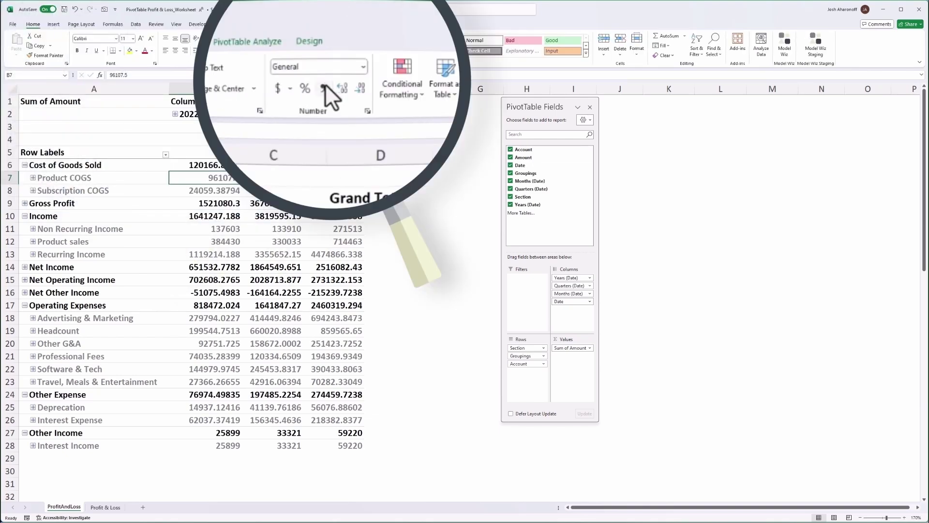
left_click(300, 51)
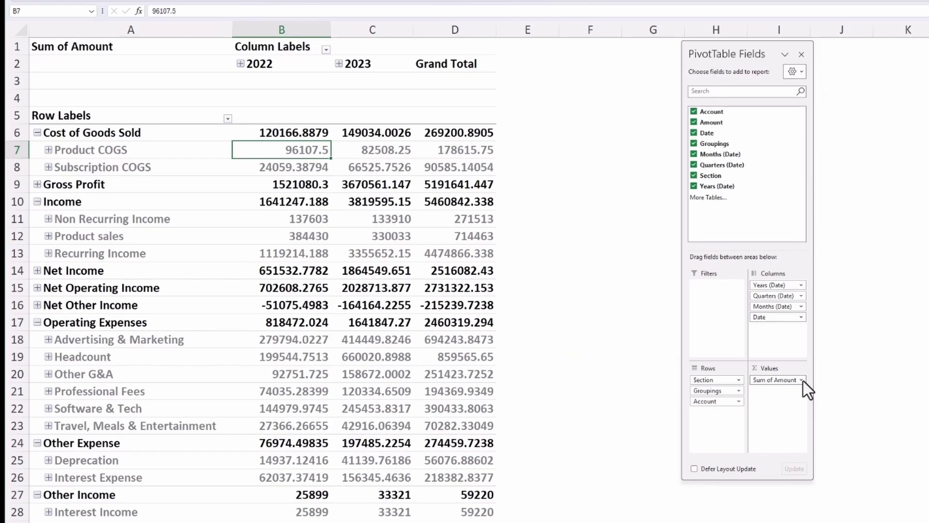
left_click(589, 348)
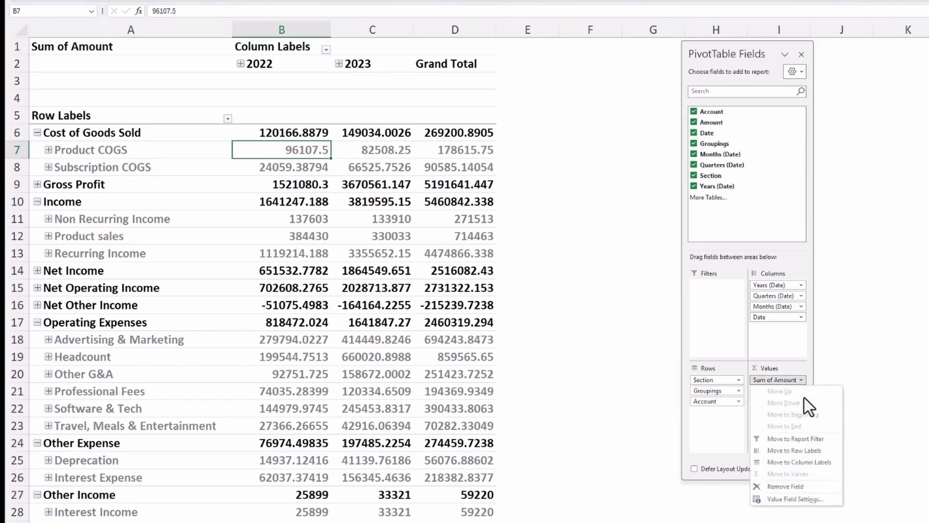
left_click(791, 498)
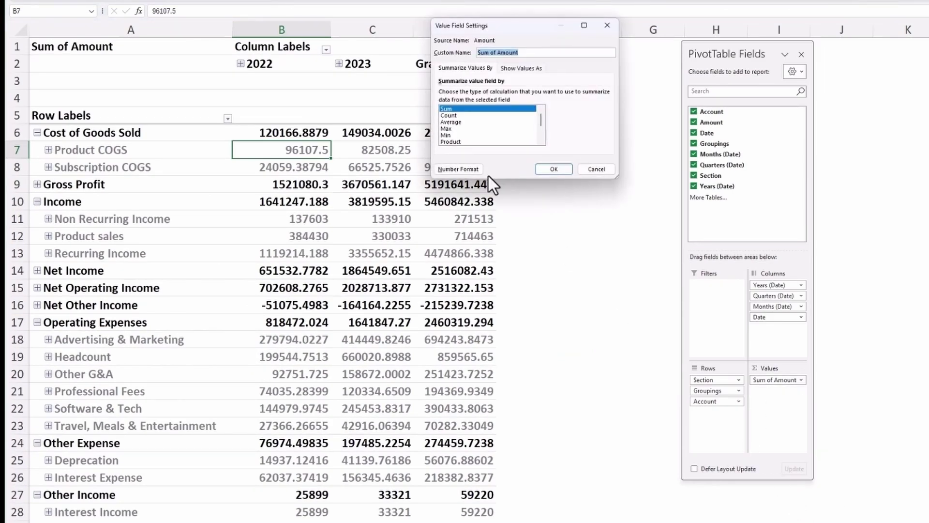
left_click(469, 171)
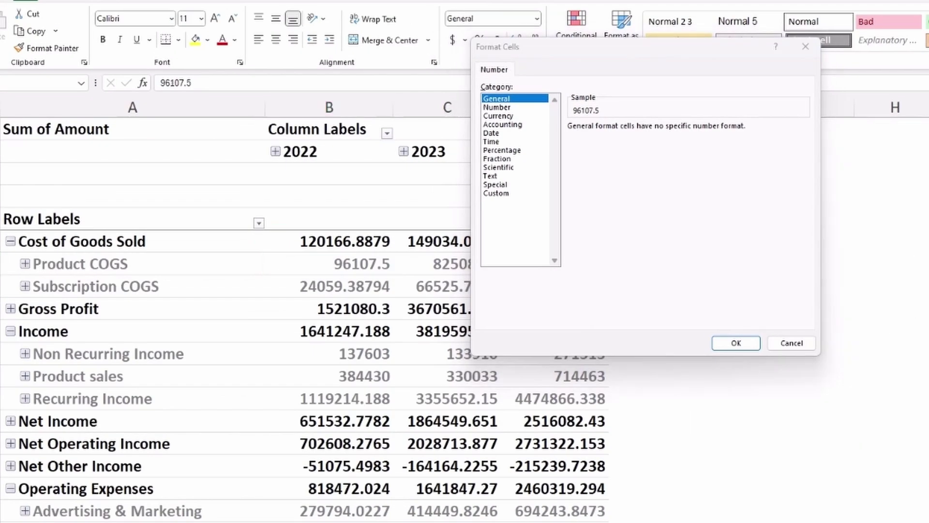
left_click(500, 107)
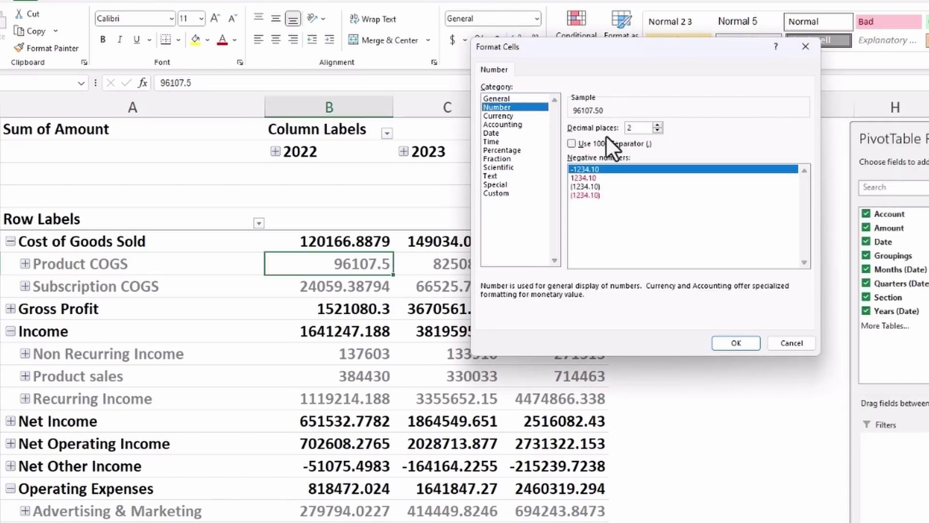
left_click(570, 143)
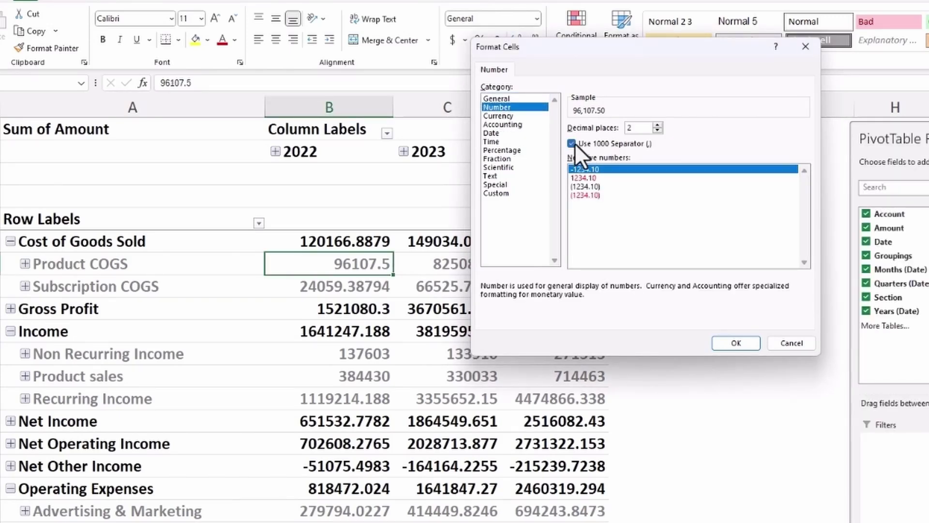
left_click(657, 131)
left_click(657, 131)
Apply the custom format #,##0_);(#,##0) so negatives show in parentheses.
left_click(588, 186)
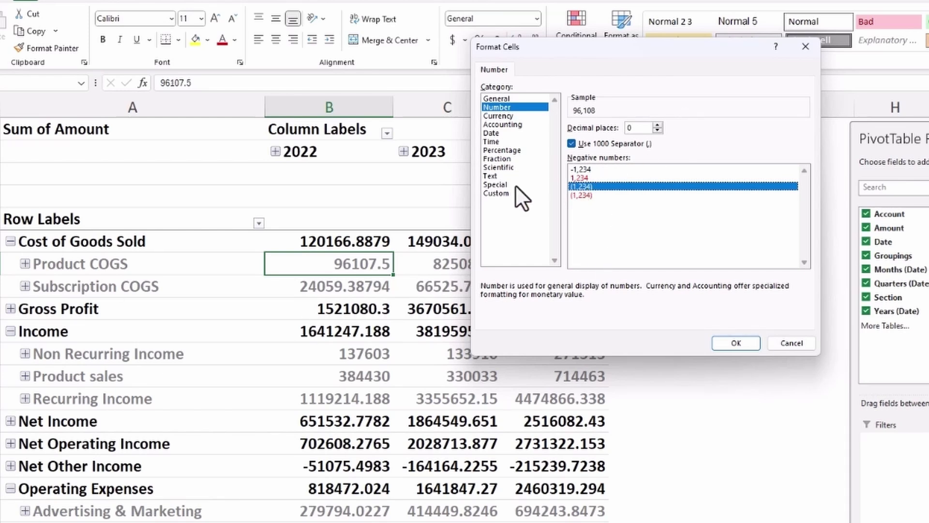
left_click(500, 193)
type("#,##0_);(#,##0);-")
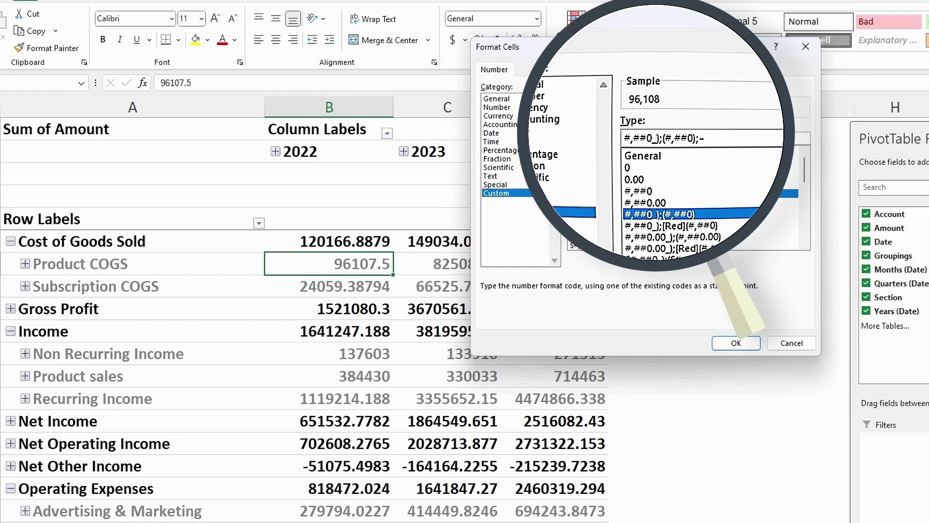
left_click(734, 343)
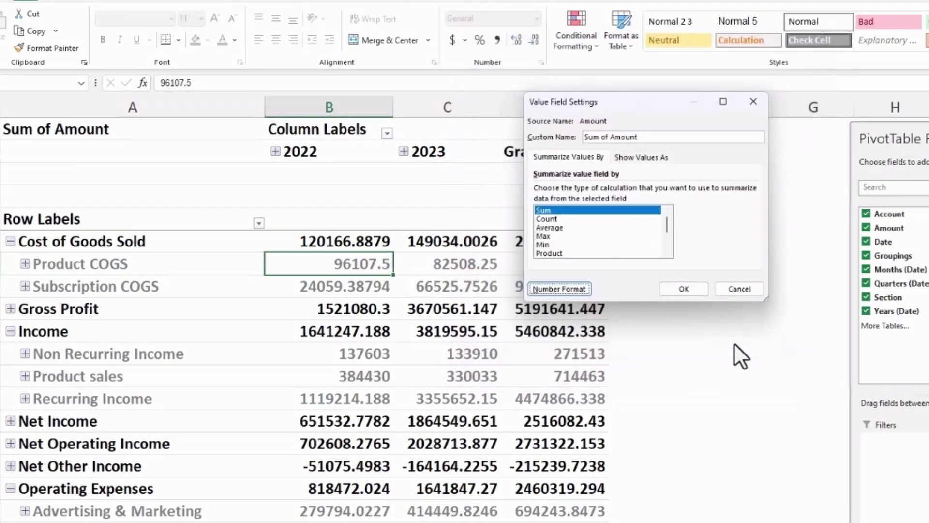
left_click(684, 289)
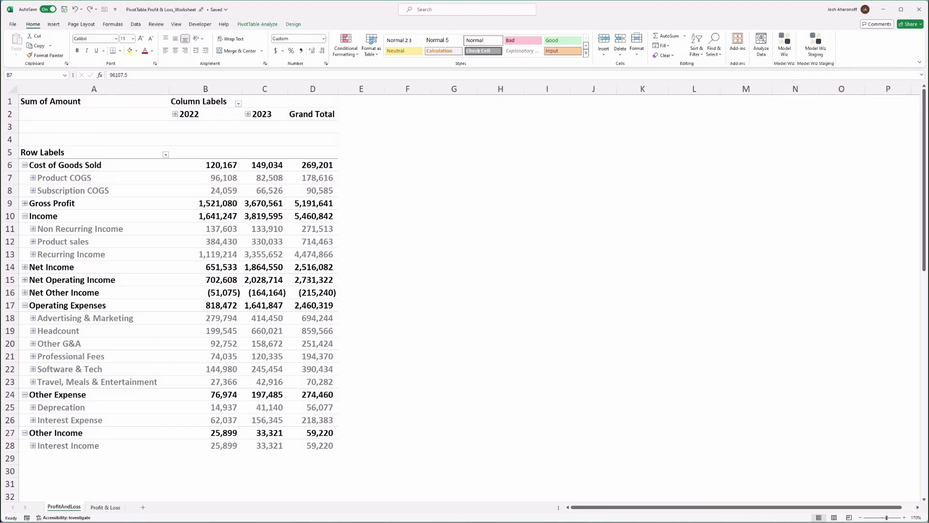
Blank out the Row Labels, Sum of Amount and Column Labels captions with a space.
left_click(136, 144)
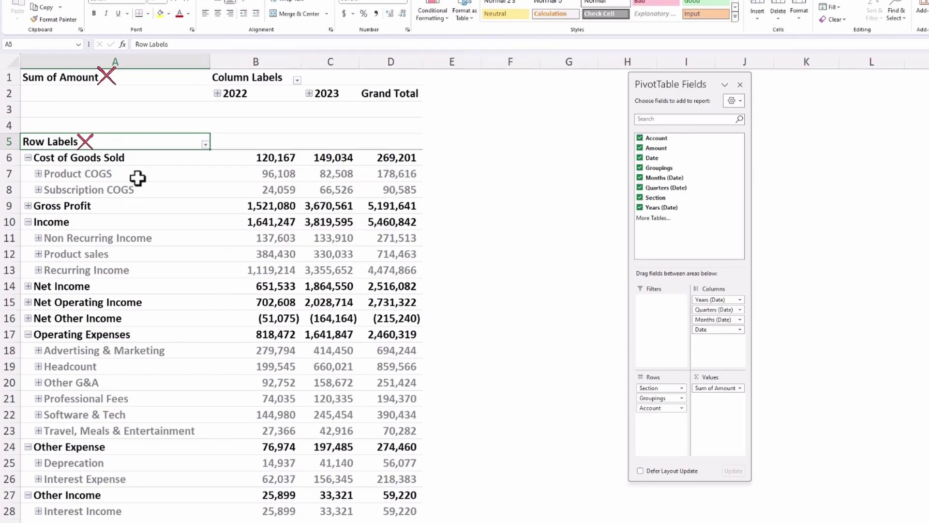
key("Return")
left_click(46, 78)
key("Return")
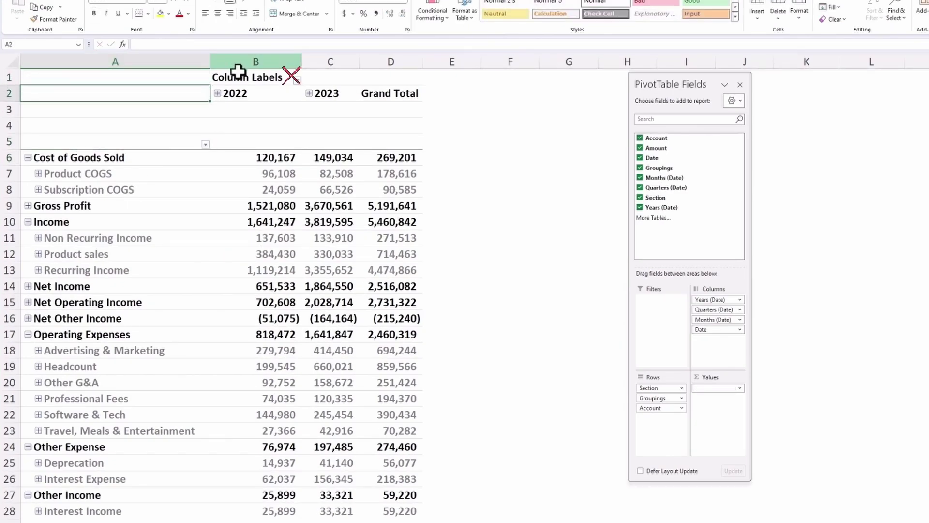
left_click(238, 77)
key("Return")
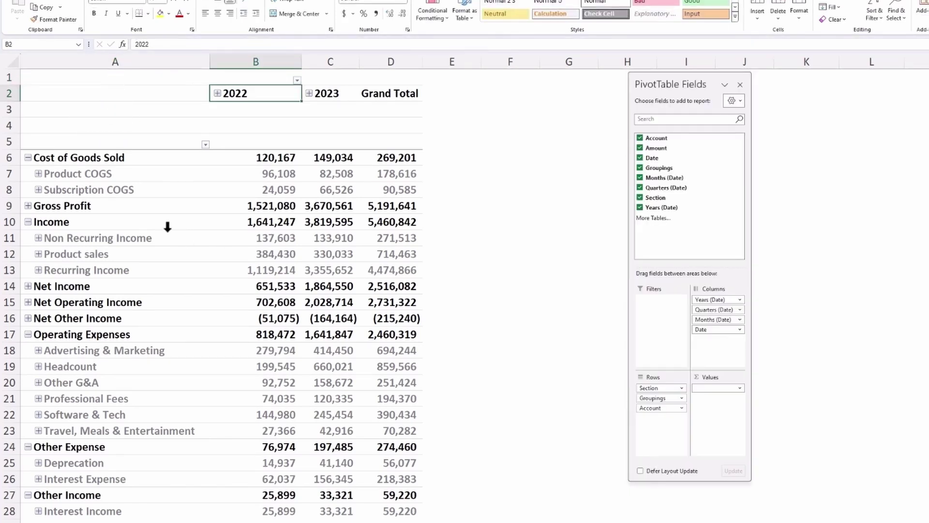
Drag the Income row above Cost of Goods Sold.
left_click(76, 160)
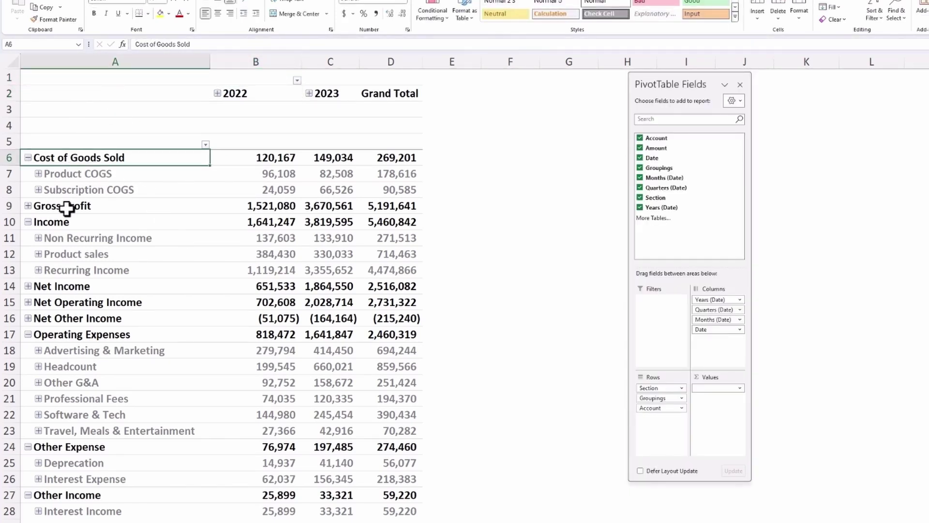
left_click(66, 208)
left_click(57, 224)
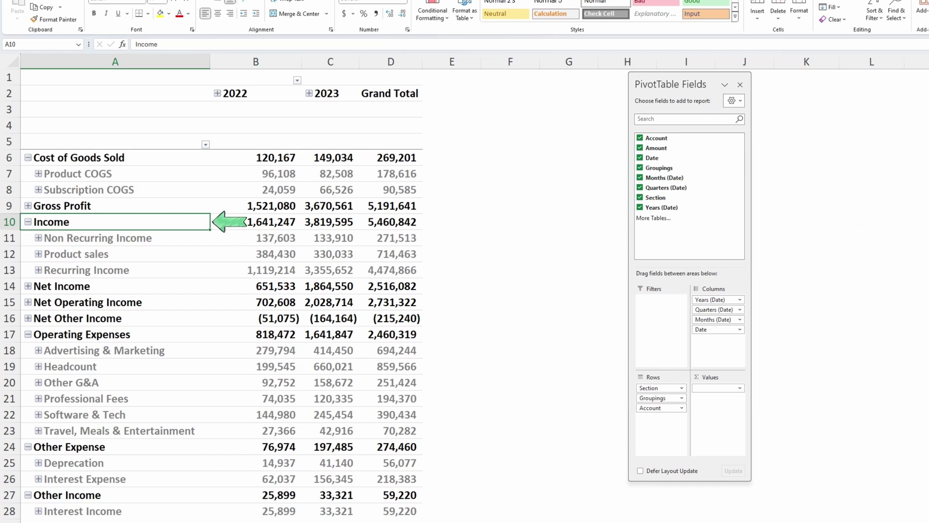
left_click(36, 222)
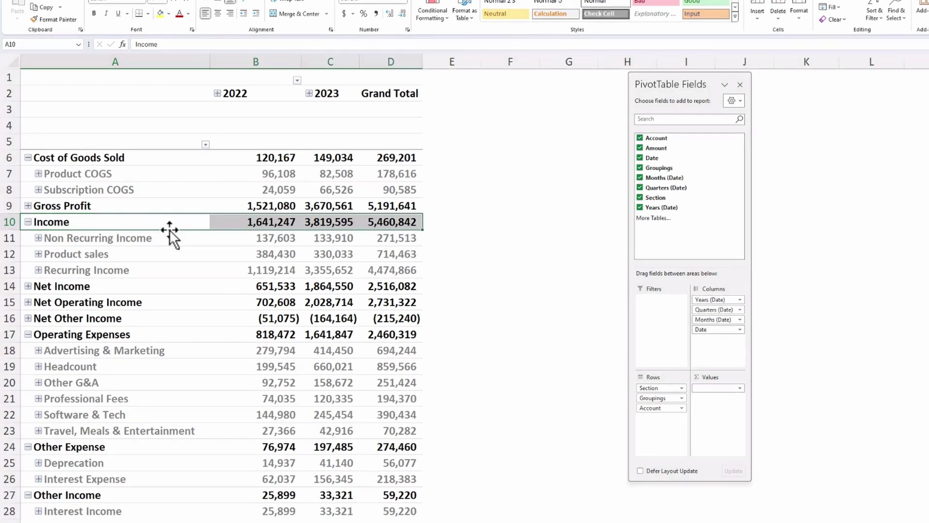
left_click_drag(169, 229, 170, 158)
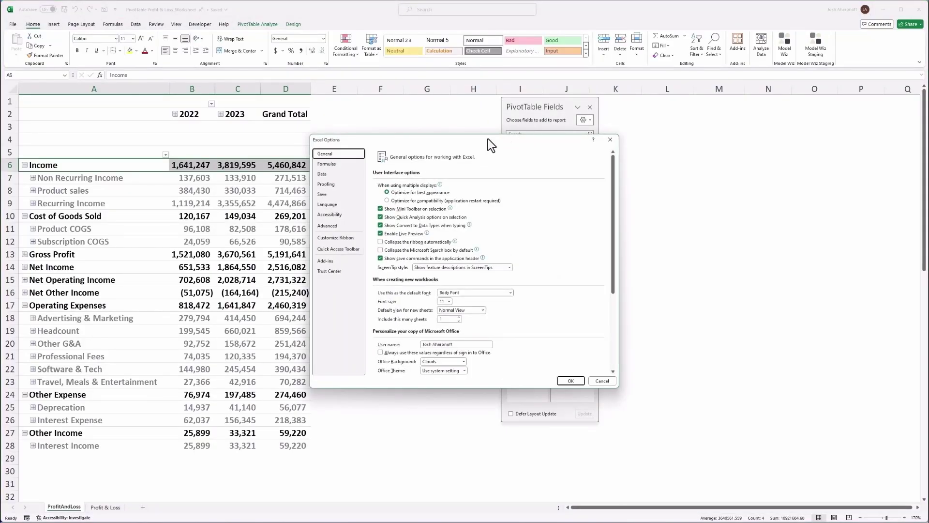
Add an Advanced-options custom list ordering the P&L sections, Income and Cost of Goods Sold through Net Income.
left_click_drag(486, 139, 243, 121)
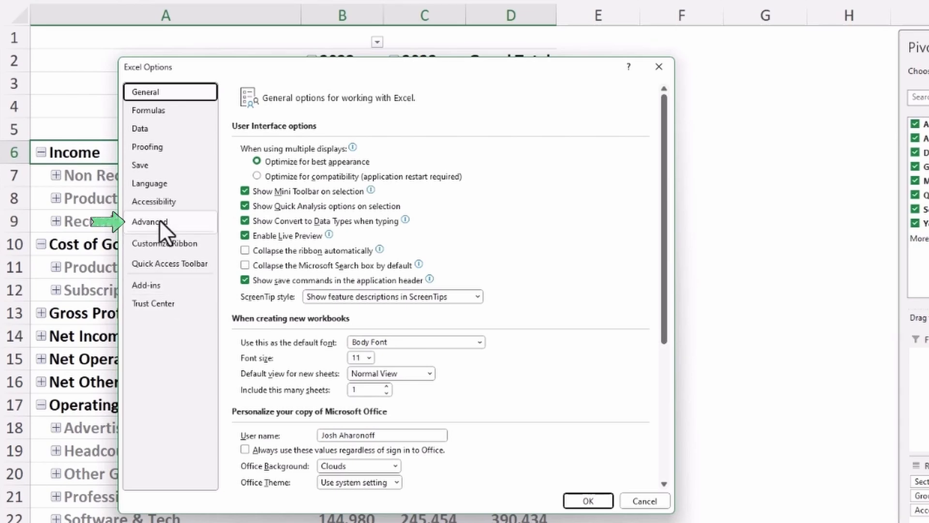
left_click(159, 221)
scroll(462, 235, "down", 3)
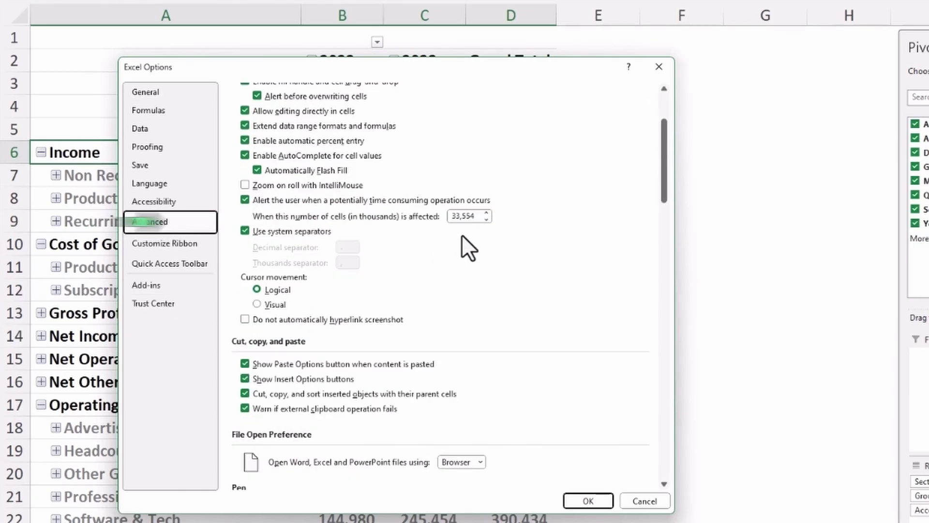
scroll(462, 235, "down", 3)
scroll(462, 235, "down", 3)
scroll(473, 247, "down", 3)
scroll(490, 272, "down", 3)
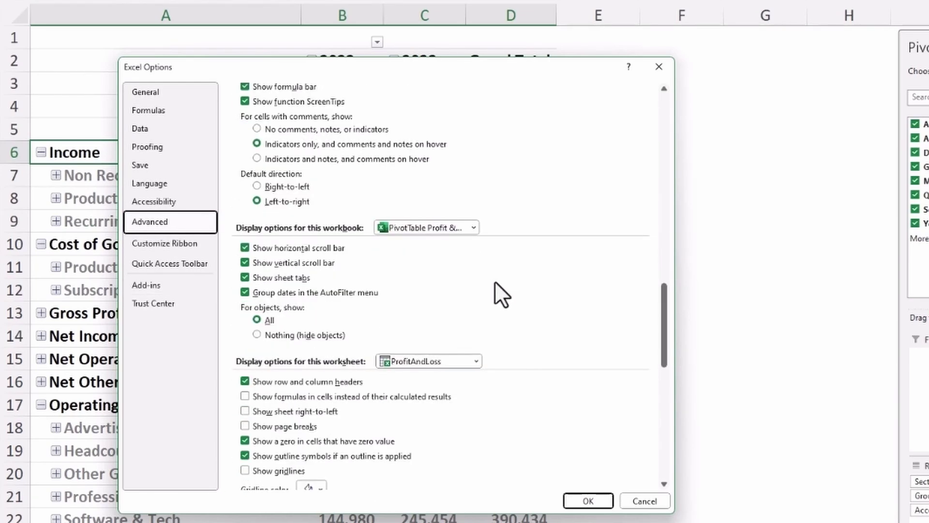
scroll(494, 283, "down", 5)
scroll(490, 327, "down", 5)
scroll(476, 355, "down", 3)
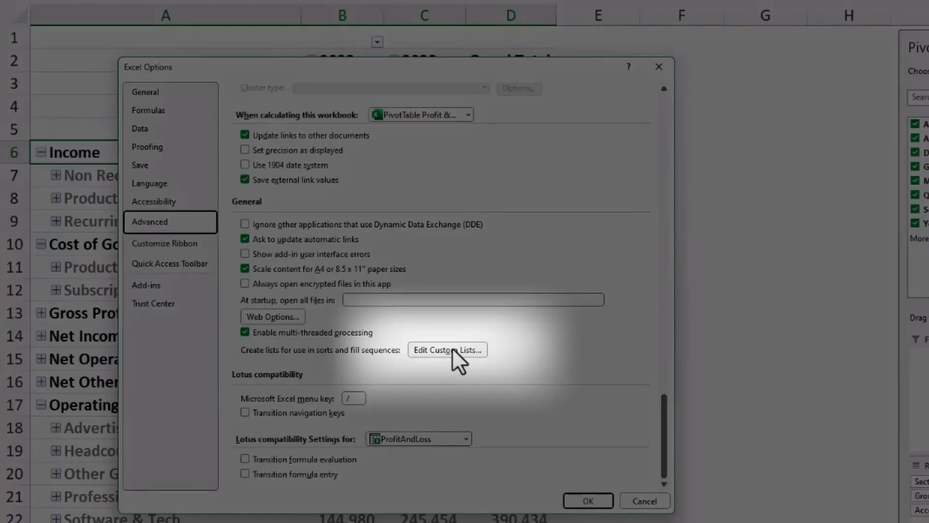
left_click(449, 350)
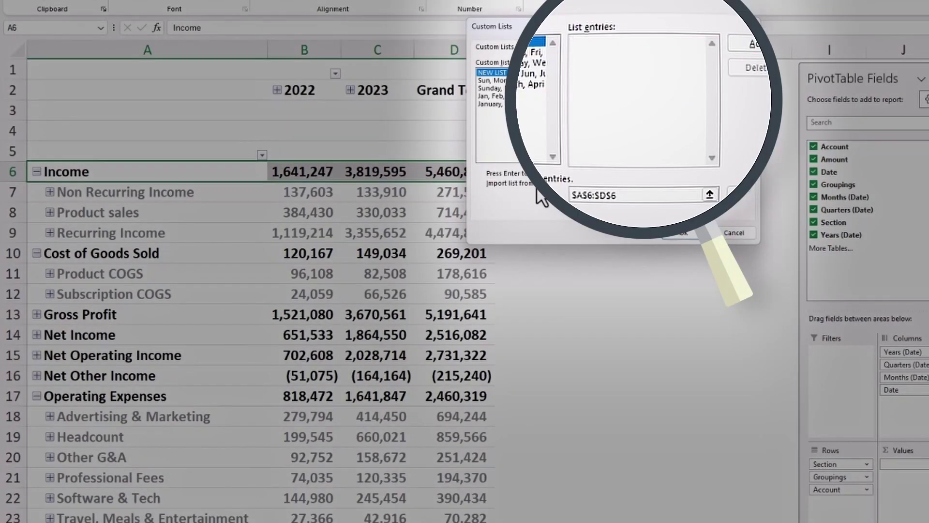
left_click(655, 63)
type("Income C")
type("ost of Goods S")
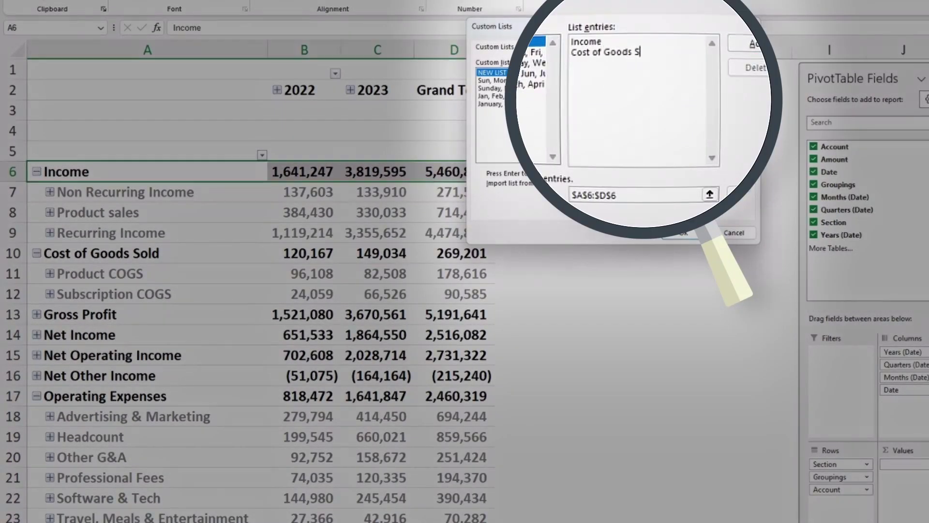
type("old Gross Profit")
key("Return")
type("Operating Expenses")
key("Return")
type("Net Operating income")
key("Return")
type("Other In")
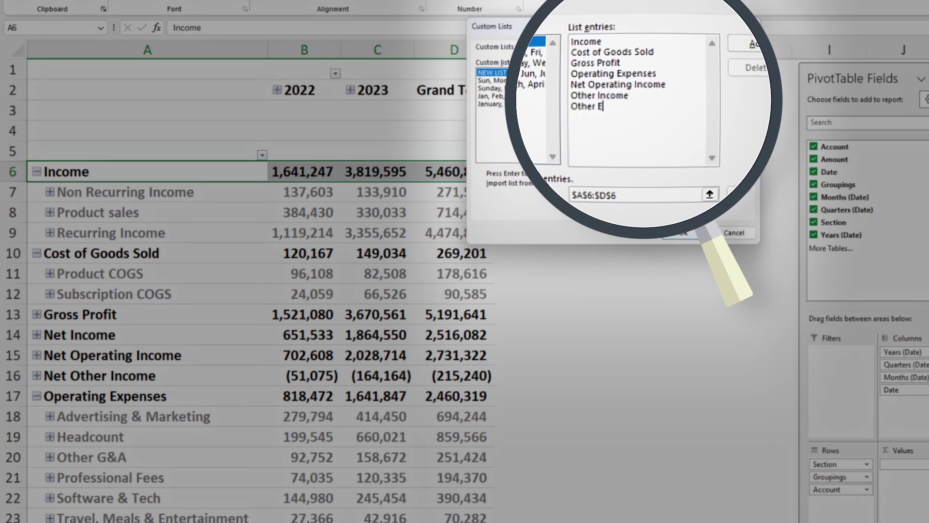
type("come")
key("Return")
type("N")
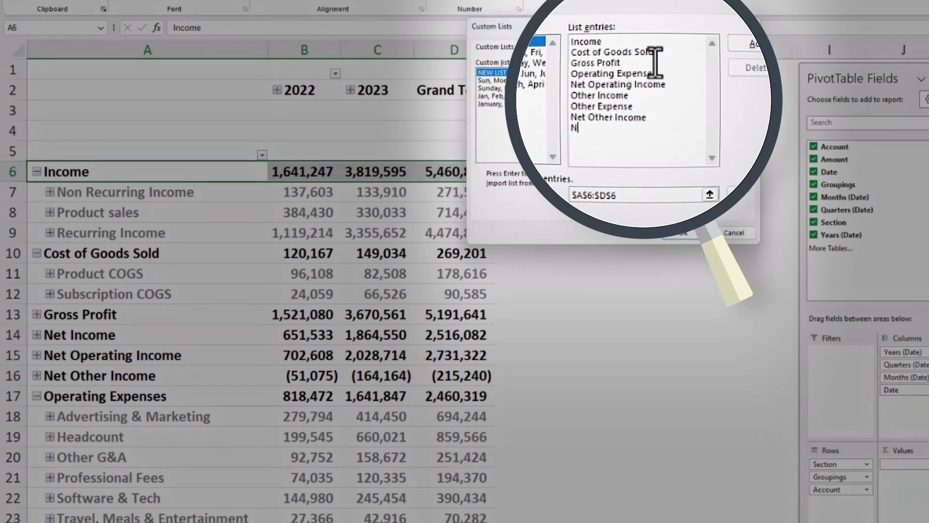
type("et Income")
left_click(727, 74)
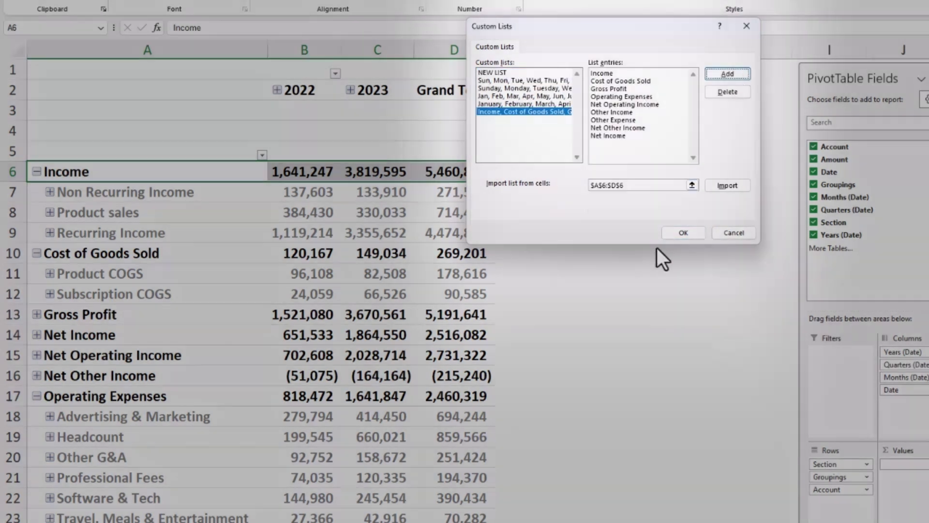
left_click(682, 234)
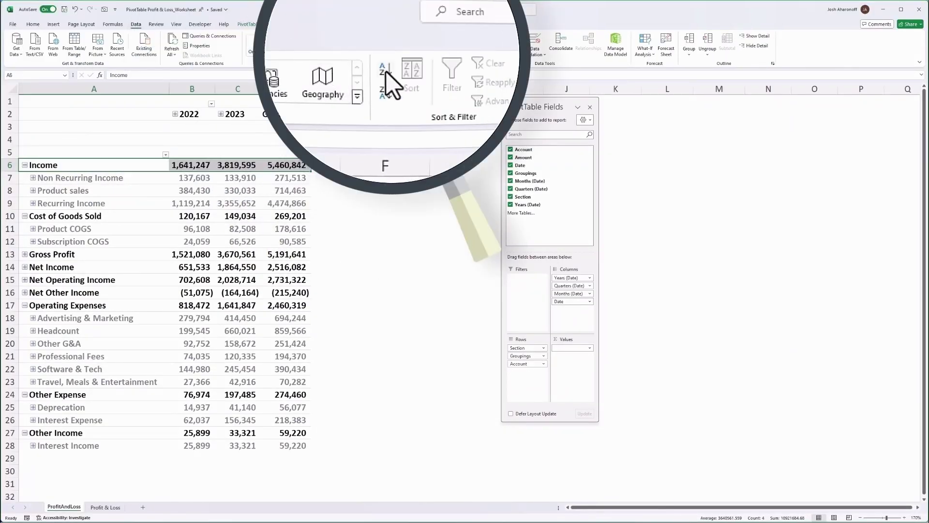
Sort the sections A to Z by the custom list, then check Headcount by expanding and collapsing it.
left_click(380, 38)
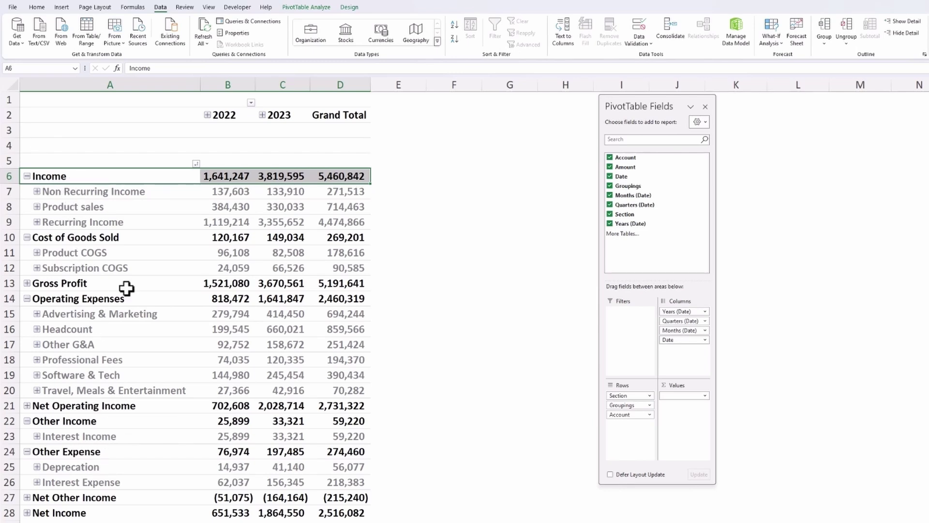
left_click(37, 329)
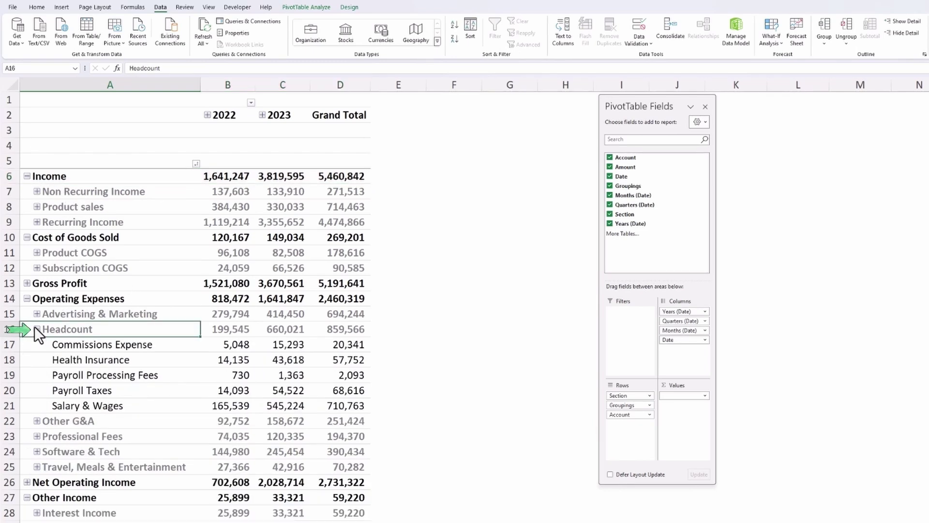
left_click(116, 375)
left_click(33, 333)
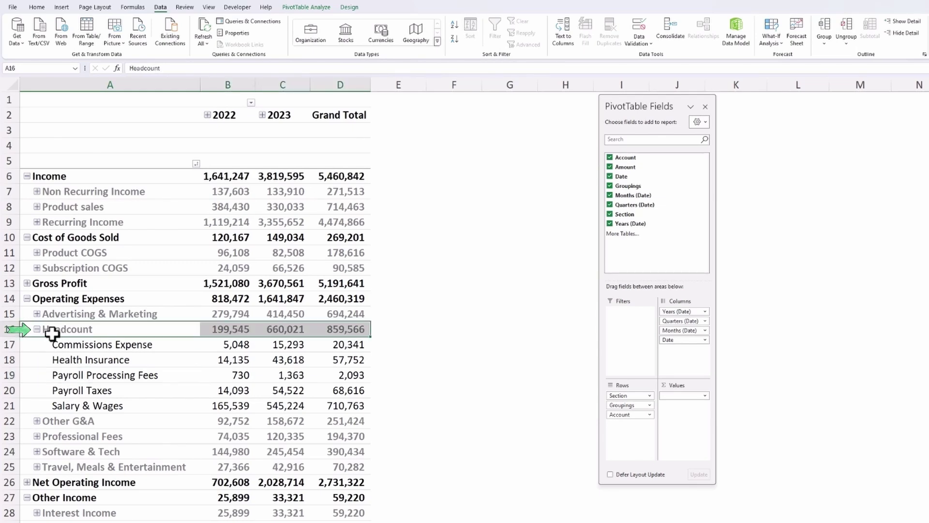
left_click(37, 329)
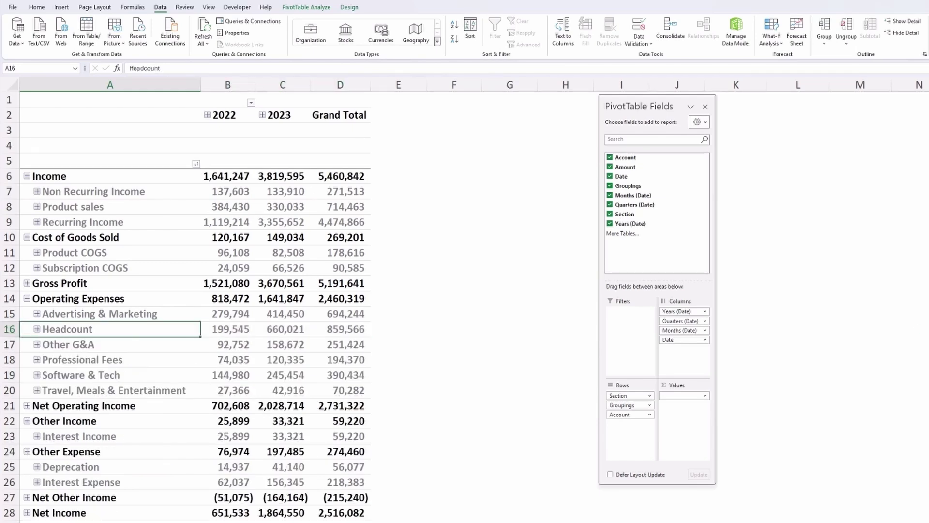
Expand and collapse the 2022 and 2023 year groups to check the column layout.
left_click(207, 114)
left_click(206, 115)
left_click(262, 115)
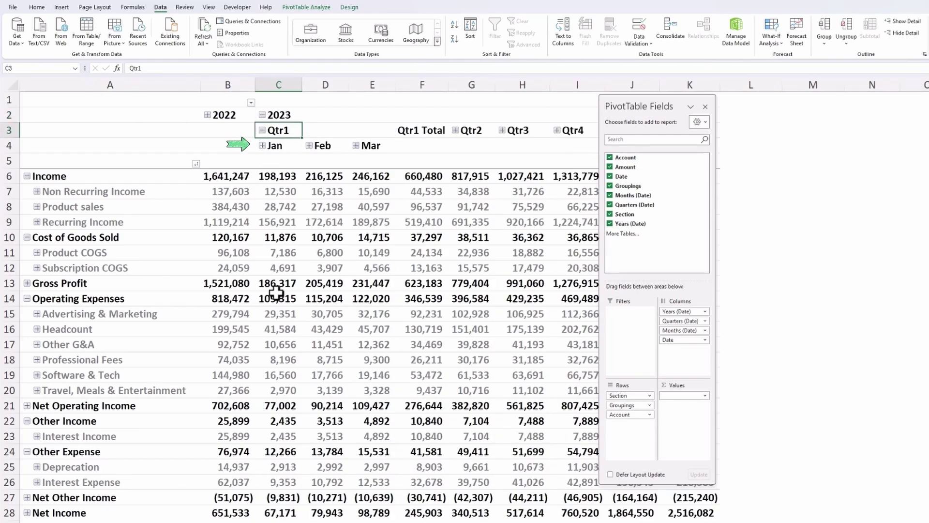
left_click(261, 115)
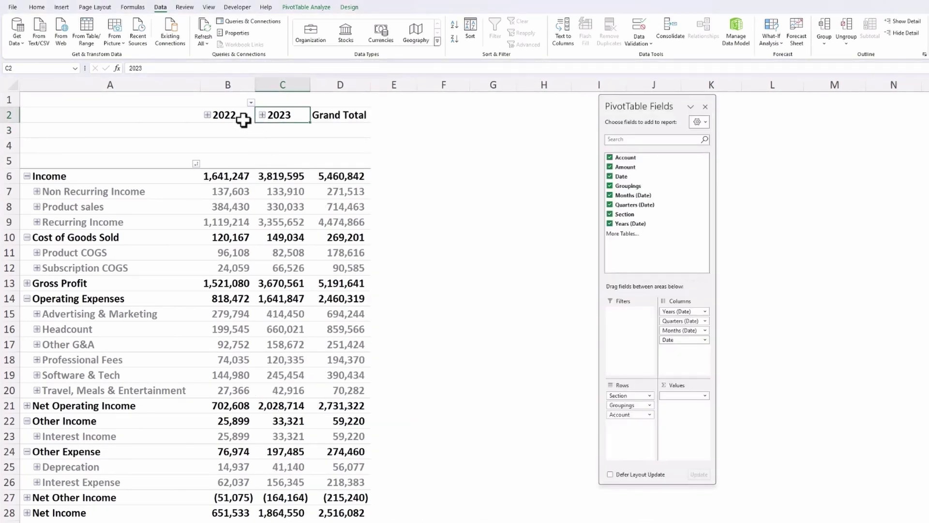
Ungroup the year dates into months and give the Date field a custom mmm-yy format.
right_click(227, 115)
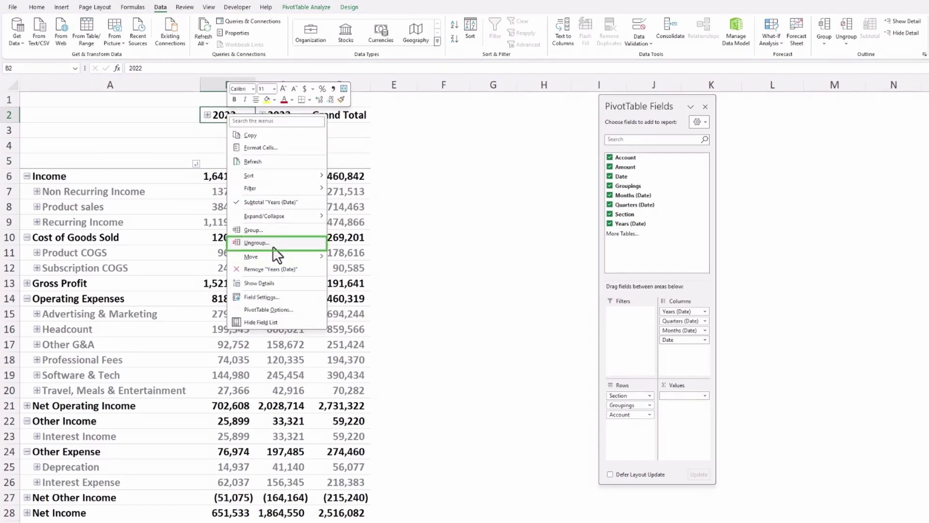
left_click(272, 246)
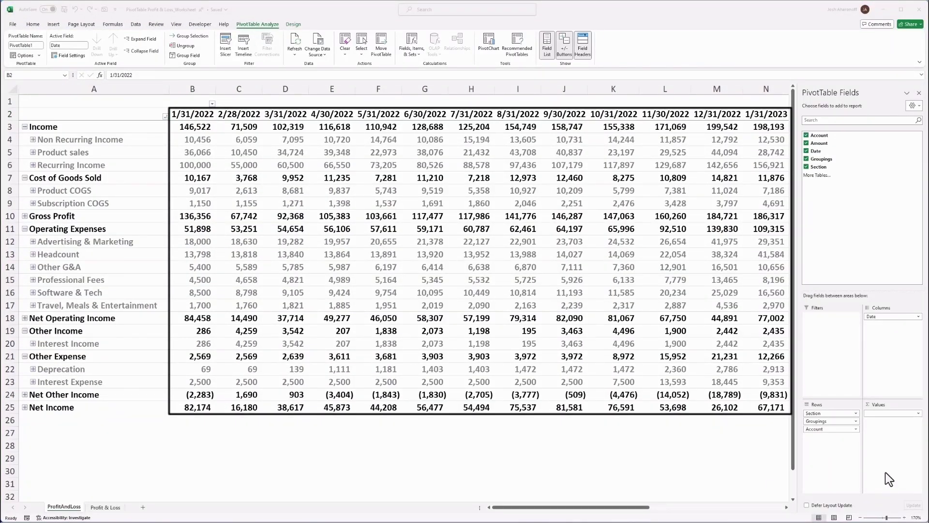
left_click(908, 317)
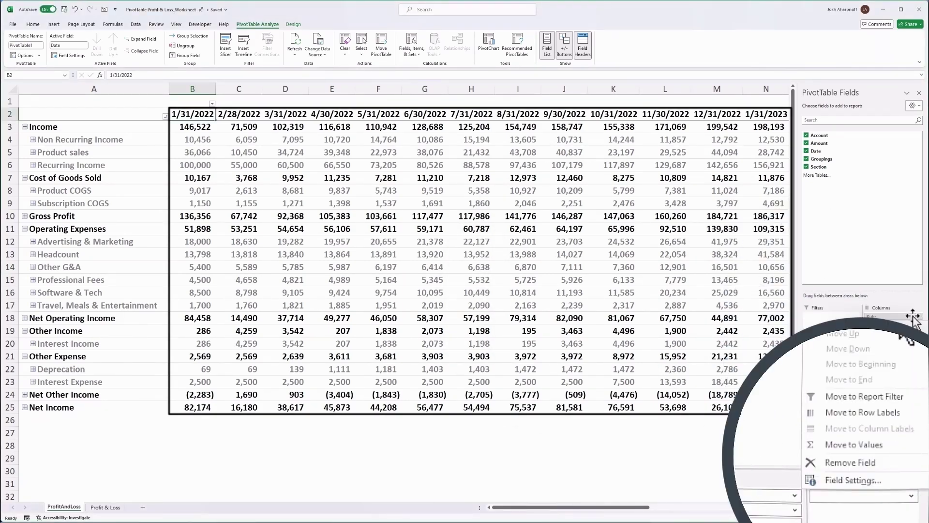
left_click(850, 480)
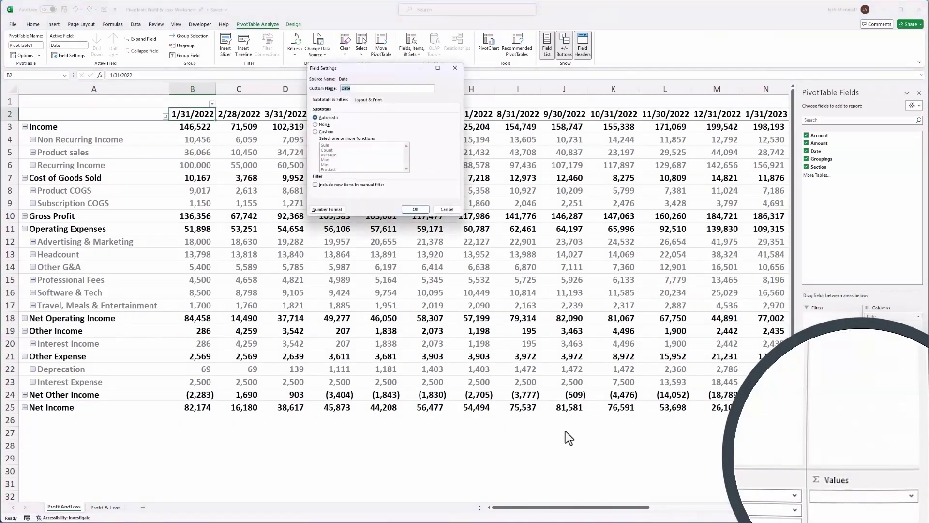
left_click(327, 209)
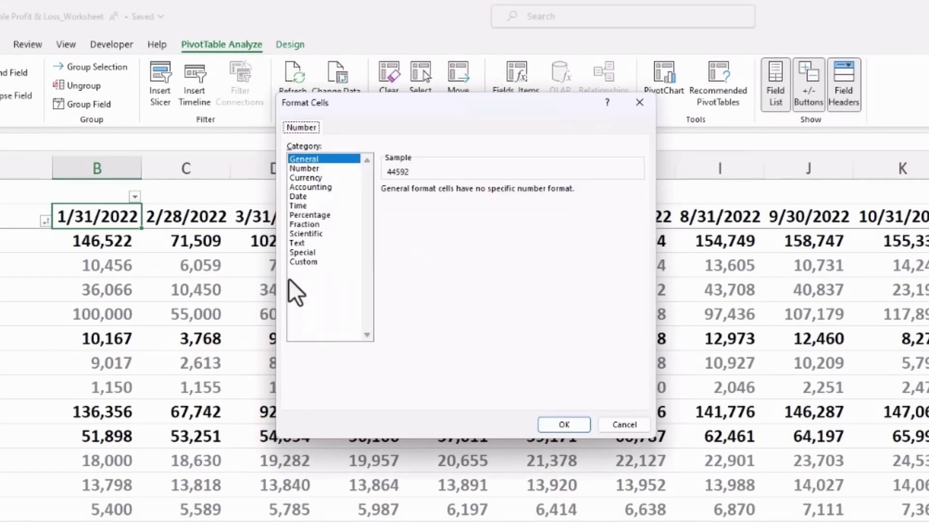
left_click(303, 261)
double_click(435, 201)
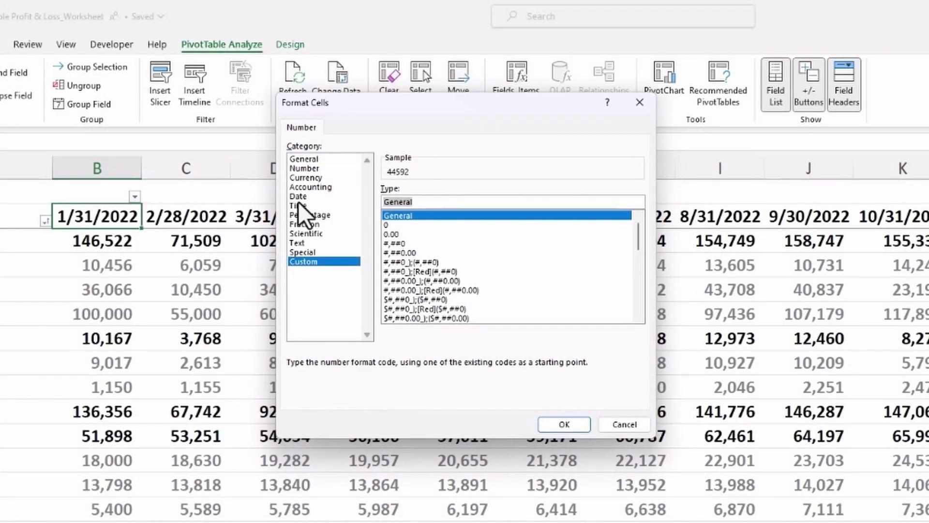
type("mmm-")
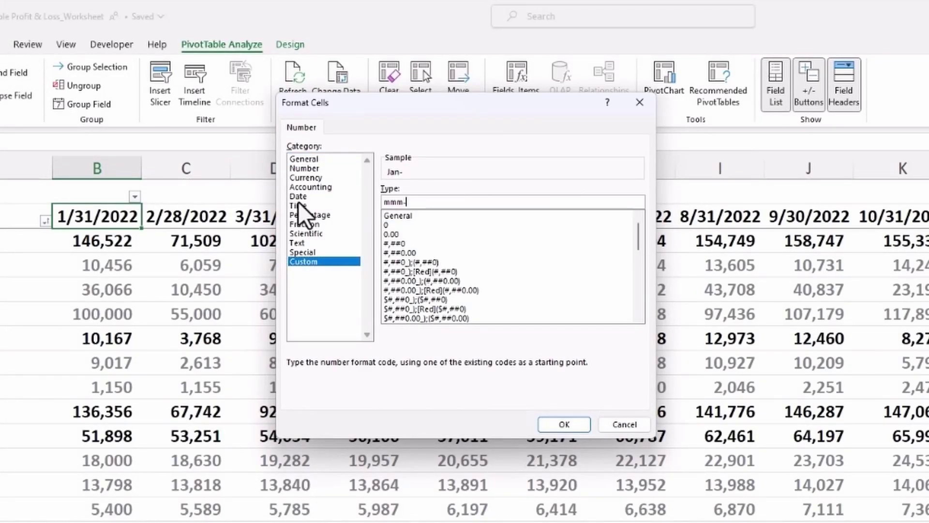
type("yy")
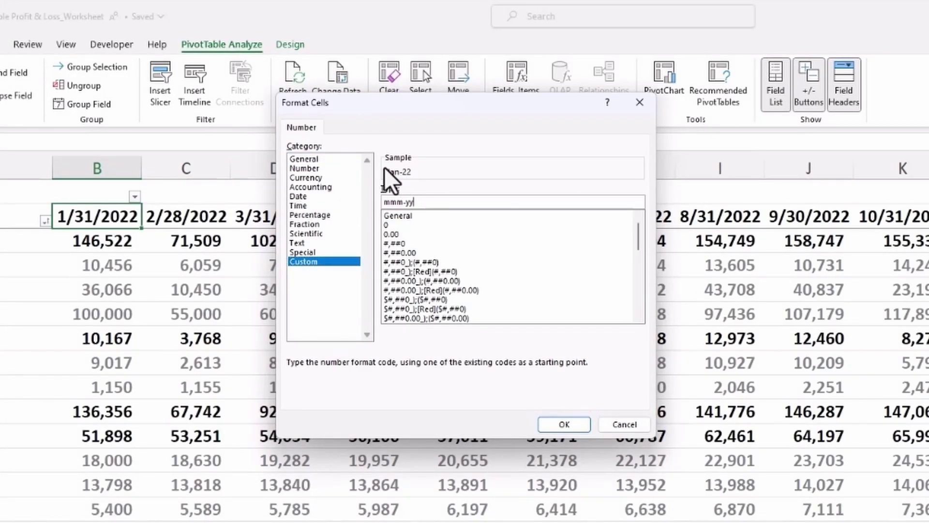
left_click(565, 425)
Apply the Jan-22 month format, hide the field list, and insert rows 1-7 above the pivot.
left_click(517, 397)
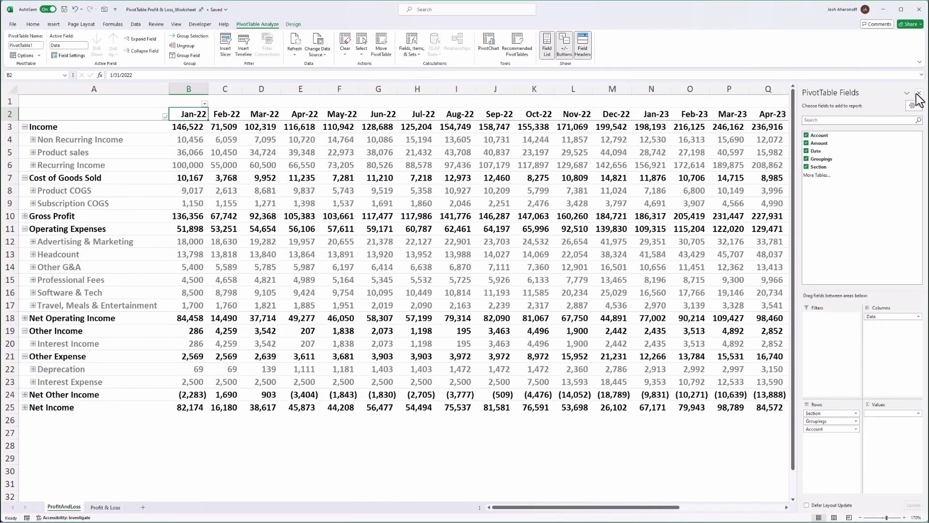
left_click(918, 97)
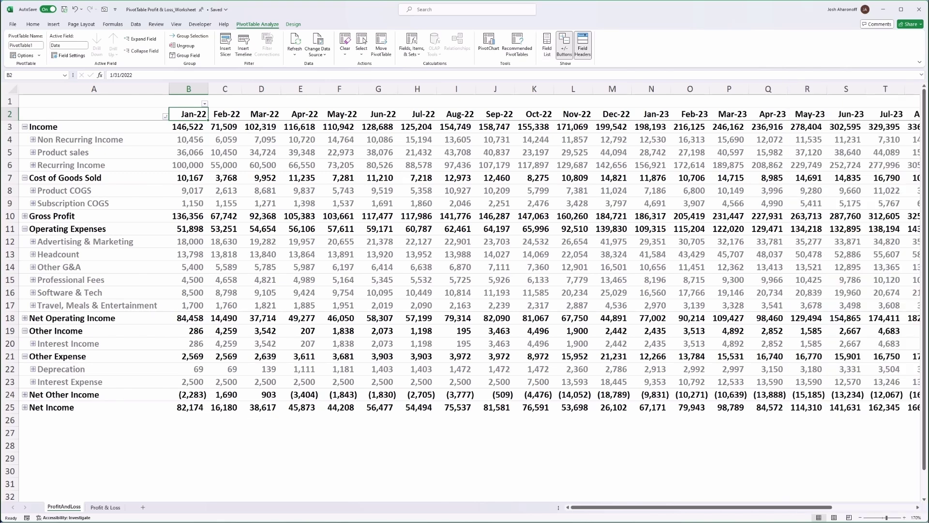
left_click_drag(8, 101, 16, 178)
right_click(15, 178)
left_click(51, 247)
Bring up the Insert Slicers field list for the PivotTable.
left_click(281, 267)
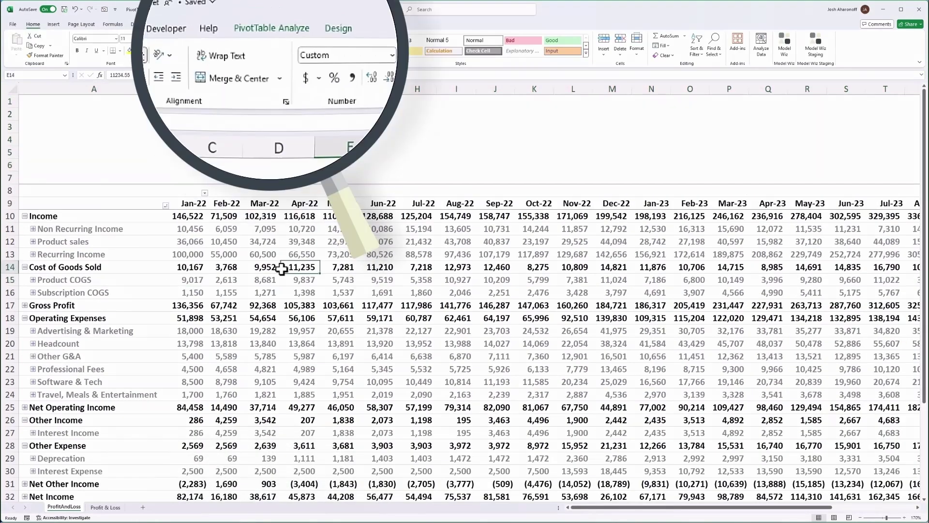
left_click(269, 33)
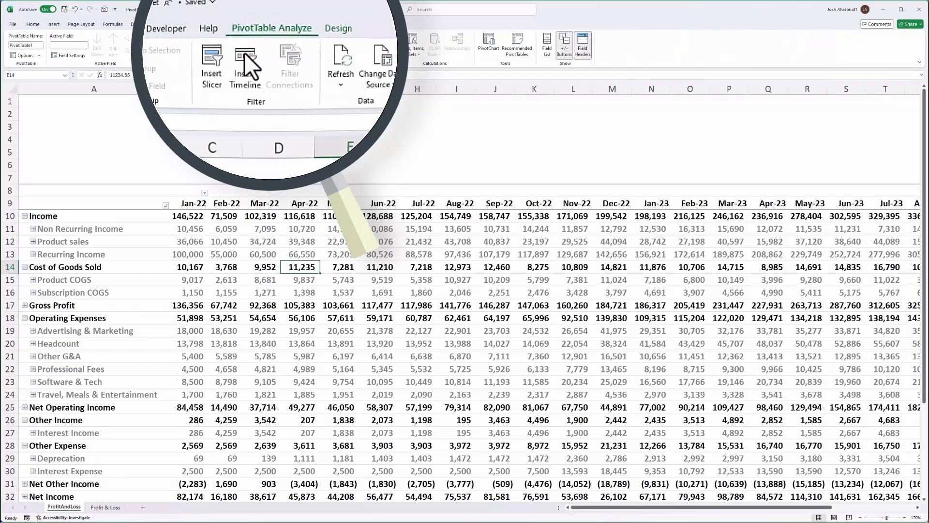
left_click(204, 60)
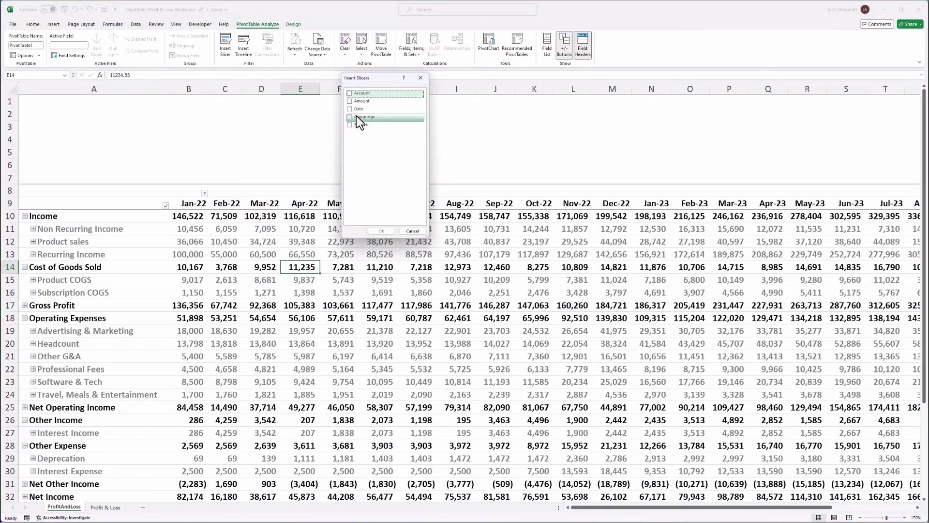
Add a Date slicer at the sheet's top-left, widen it, and set it to 6 columns.
left_click(349, 109)
left_click(378, 231)
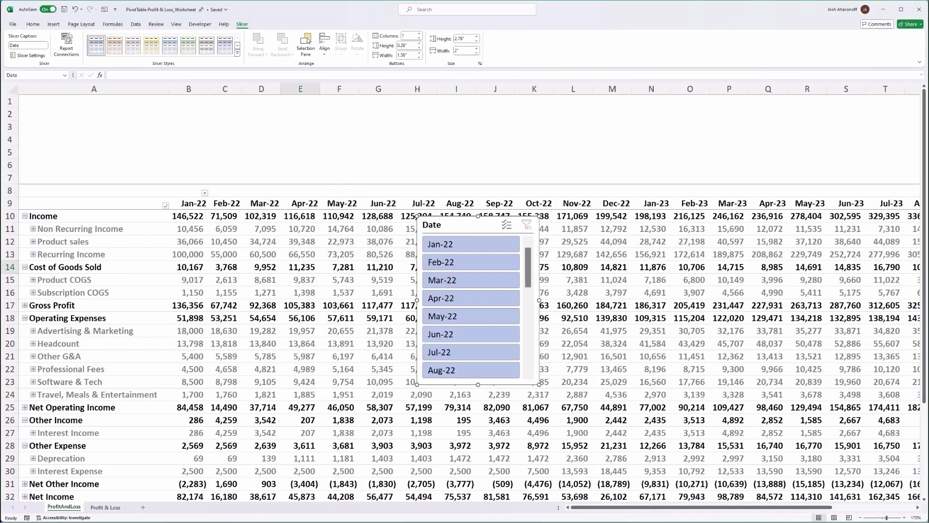
mouse_move(460, 227)
left_mouse_down()
mouse_move(34, 99)
mouse_move(65, 117)
left_mouse_up()
left_click_drag(143, 195, 517, 195)
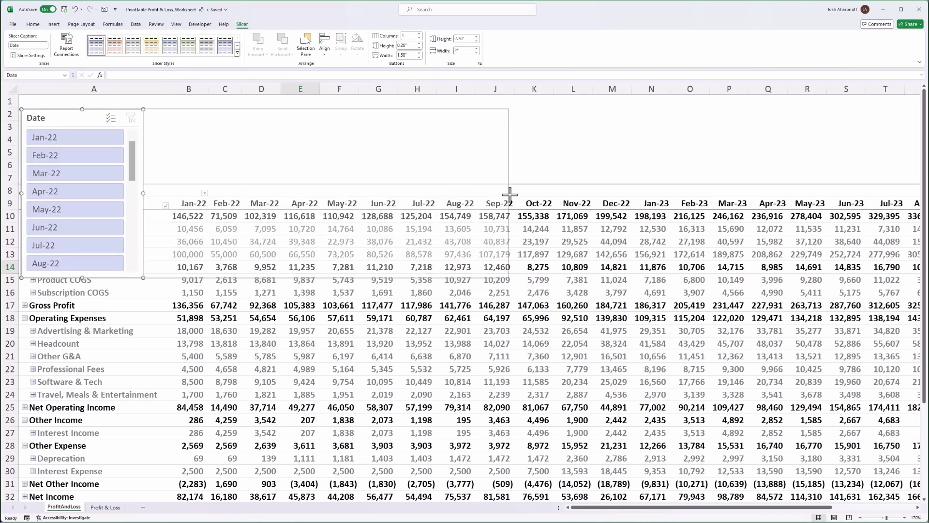
double_click(409, 35)
type("6")
key("Return")
left_click_drag(281, 279, 280, 204)
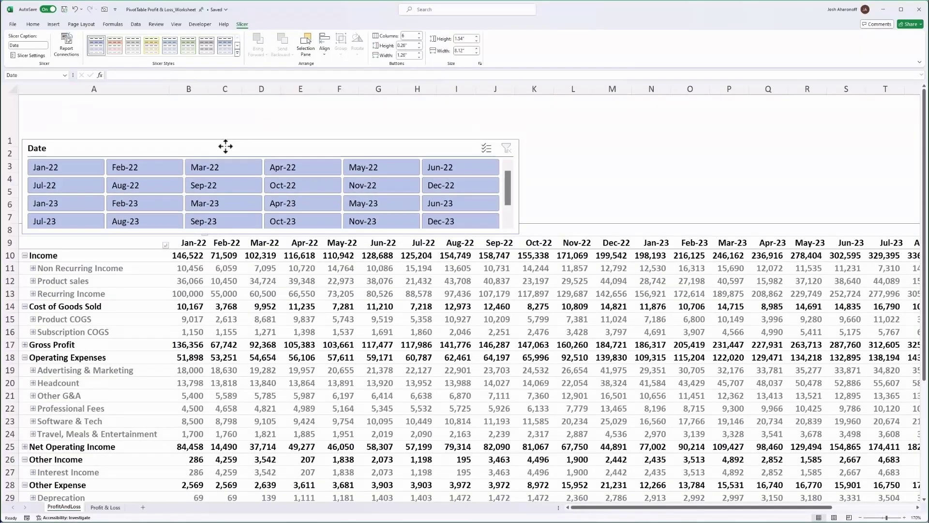
mouse_move(224, 145)
left_mouse_down()
mouse_move(228, 121)
mouse_move(242, 198)
left_mouse_up()
Insert a narrow blank column A and snap the Date slicer into place above the pivot.
left_click(38, 90)
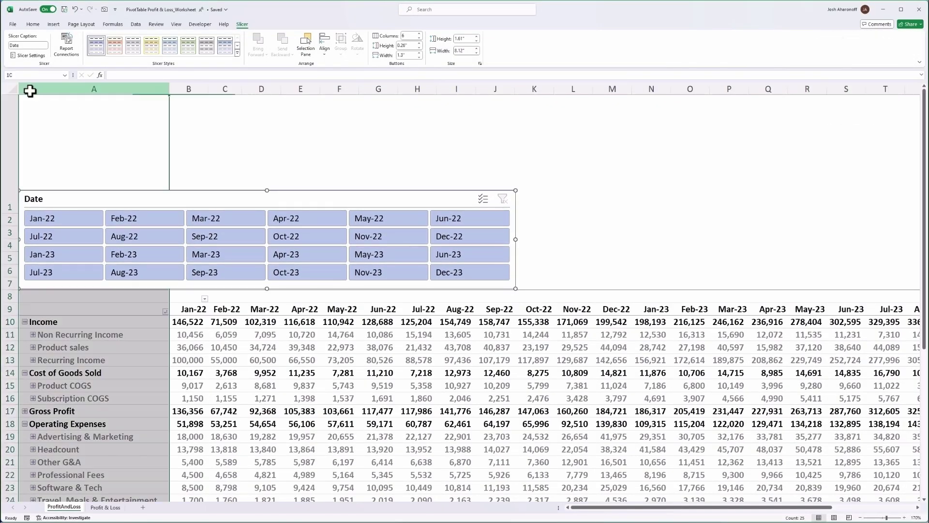
right_click(33, 92)
left_click(51, 165)
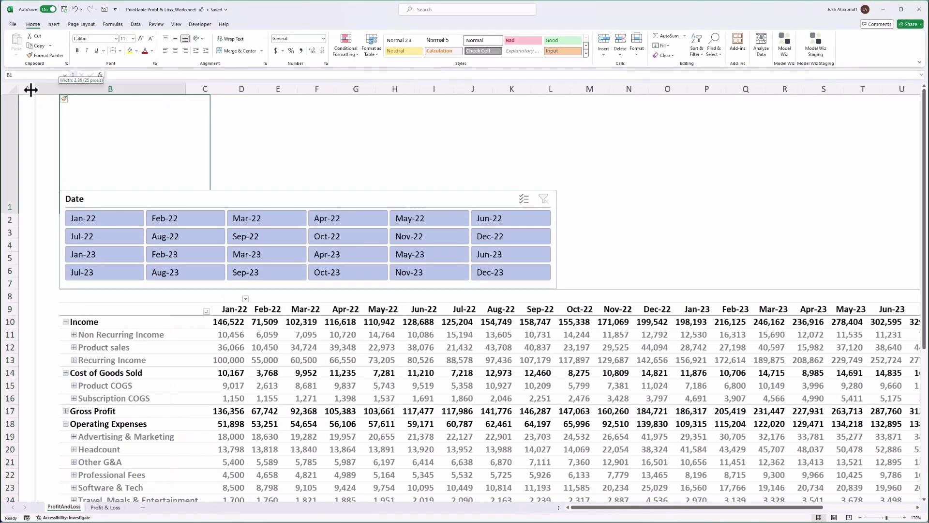
left_click(161, 144)
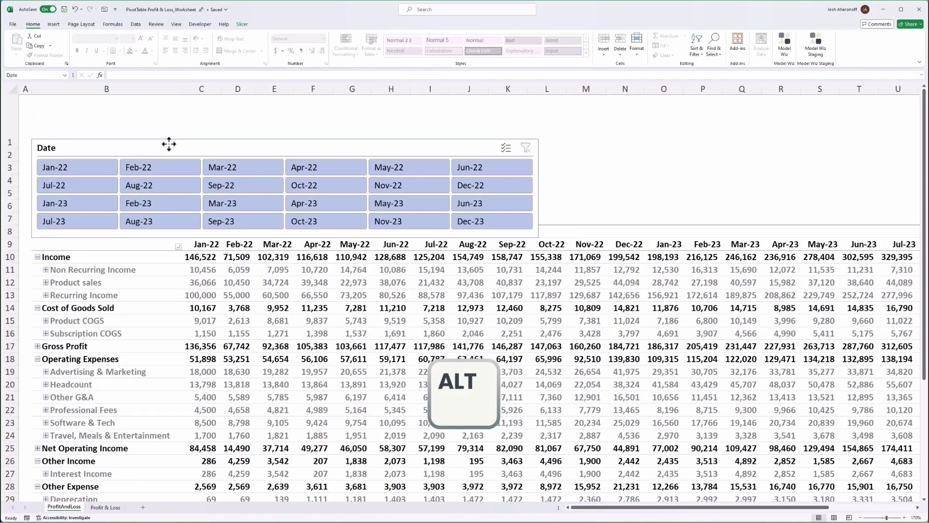
left_click_drag(162, 143, 168, 146)
left_click_drag(537, 189, 533, 189)
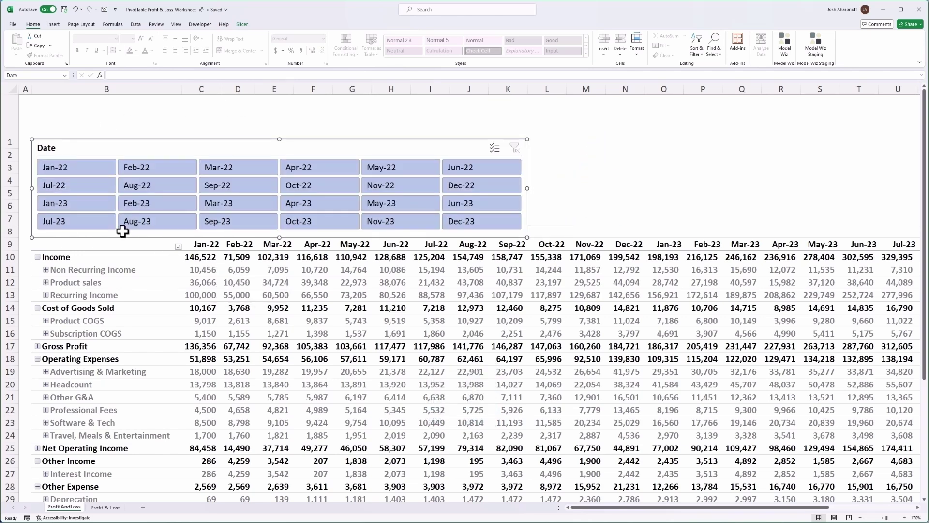
Filter the Date slicer to Jan-22 through Mar-22.
left_click(78, 168)
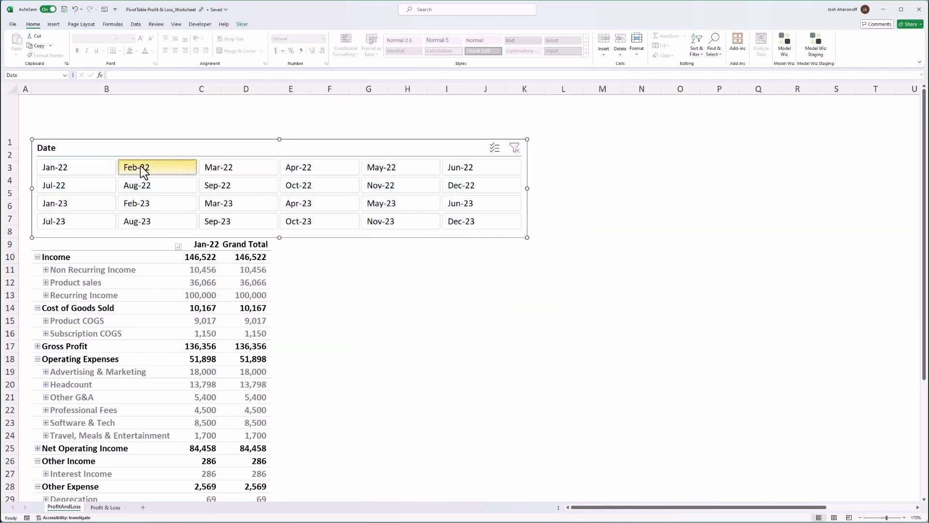
left_click(140, 166)
left_click(92, 169)
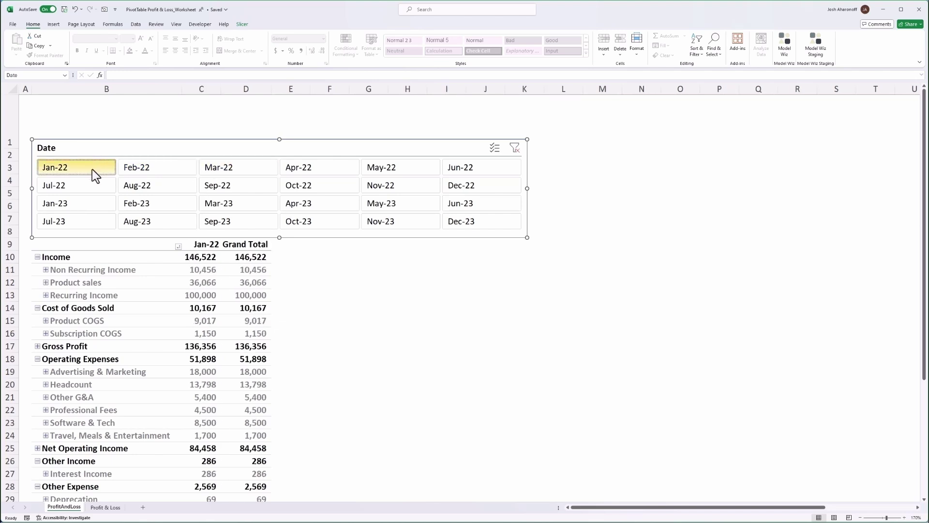
left_click(164, 169, "ctrl")
left_click(236, 169, "ctrl")
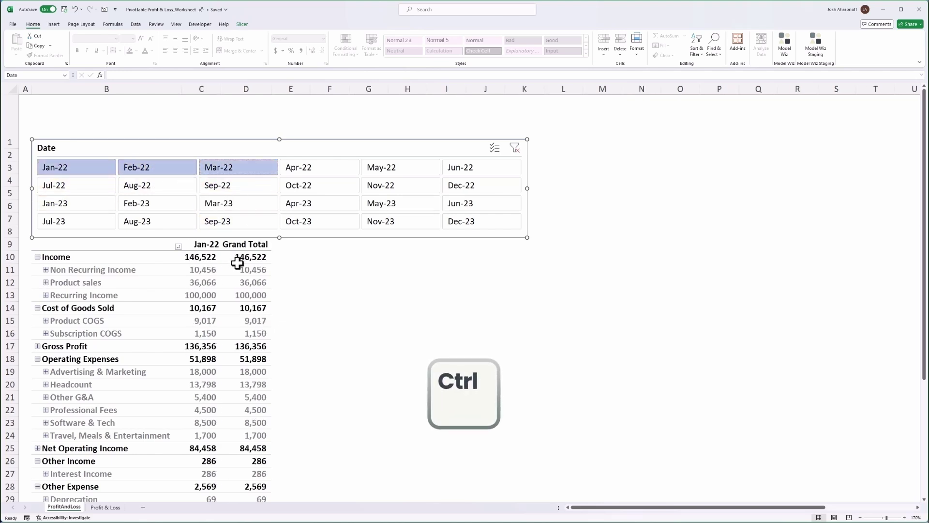
left_click(72, 171)
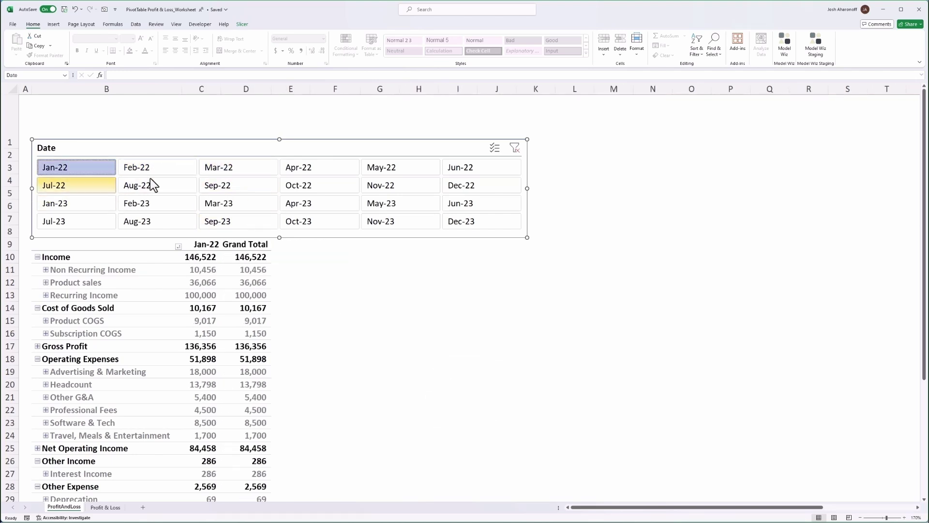
left_click(259, 166, "shift")
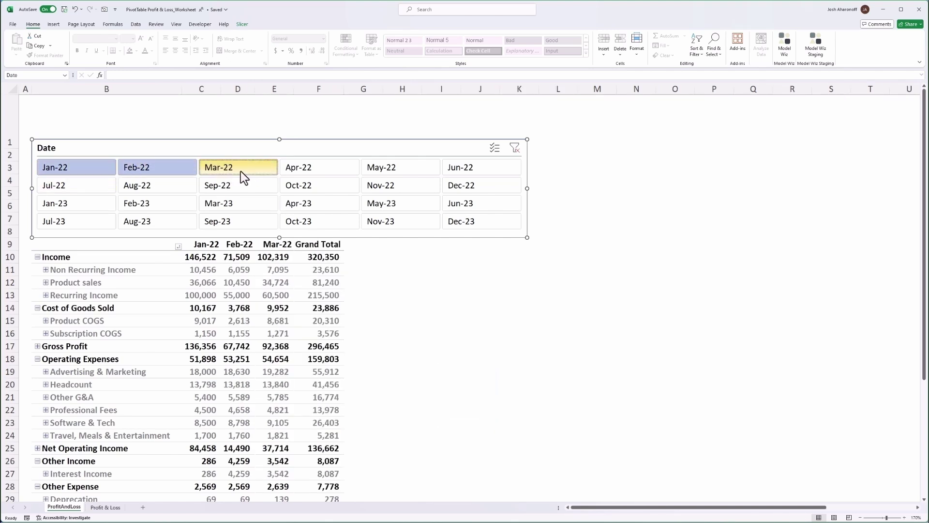
Add Jan-23, Feb-23 and Mar-23 to the slicer filter.
left_click(82, 207, "ctrl")
left_click(145, 208, "ctrl")
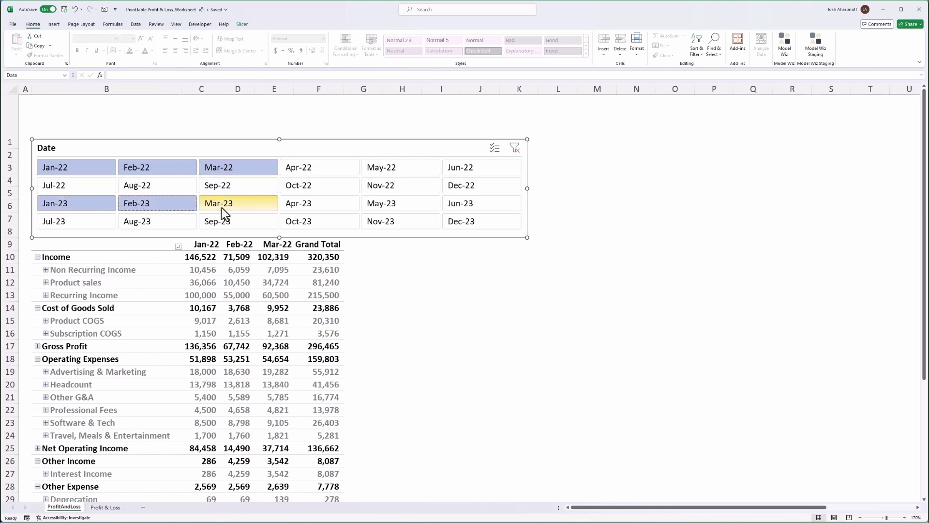
left_click(222, 207, "ctrl")
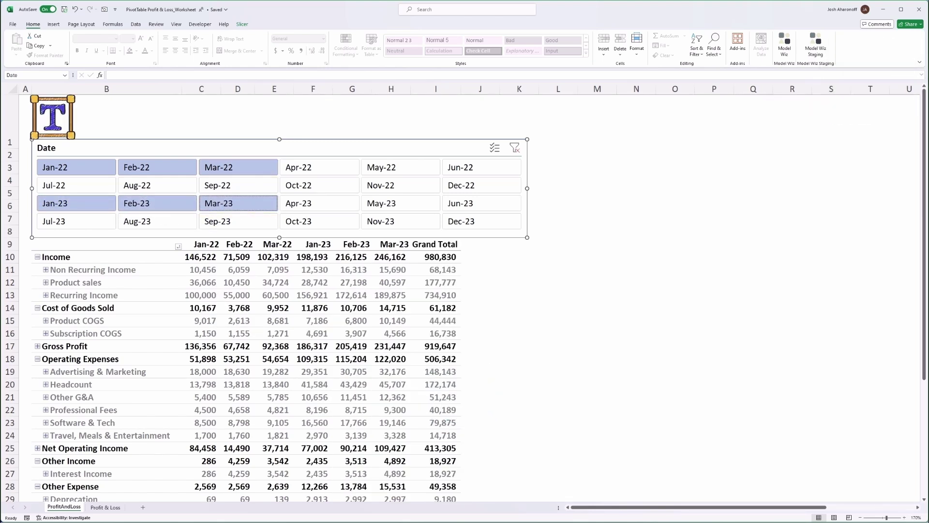
Draw the title text box across the top, above the Date slicer.
left_click(53, 25)
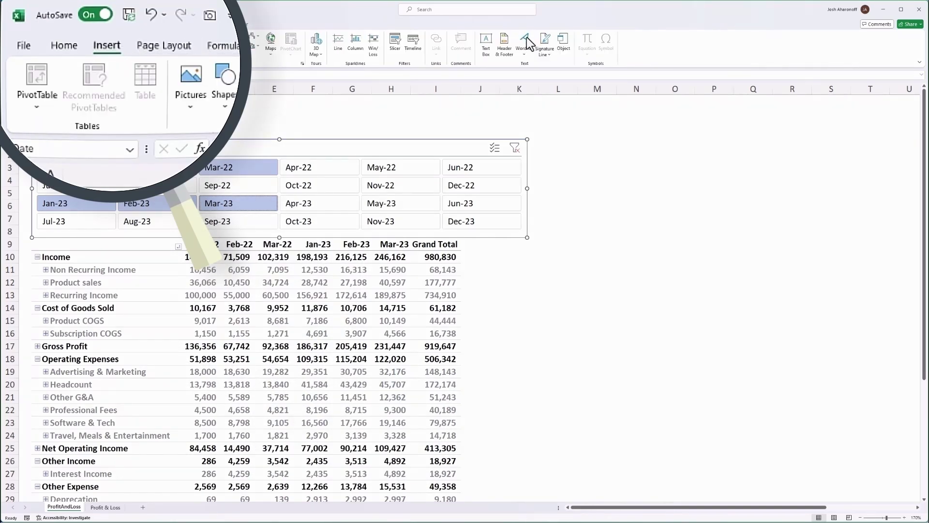
left_click(485, 43)
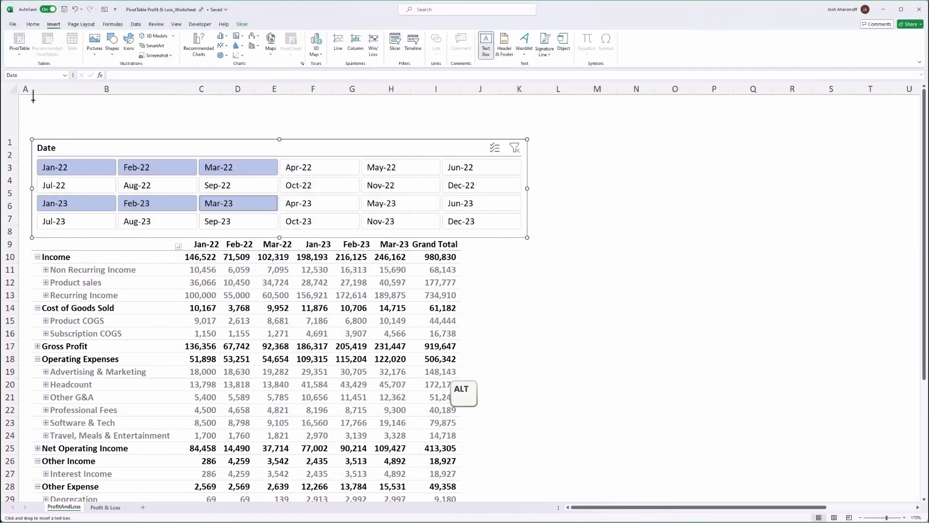
mouse_move(32, 97)
left_mouse_down()
mouse_move(266, 127)
mouse_move(352, 125)
left_mouse_up()
type("P")
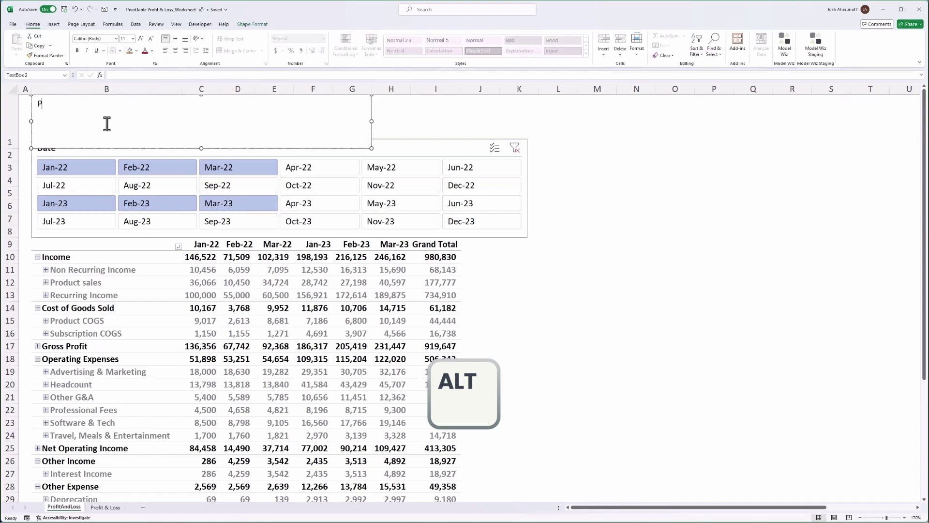
type("ivotTable Profit & Loss")
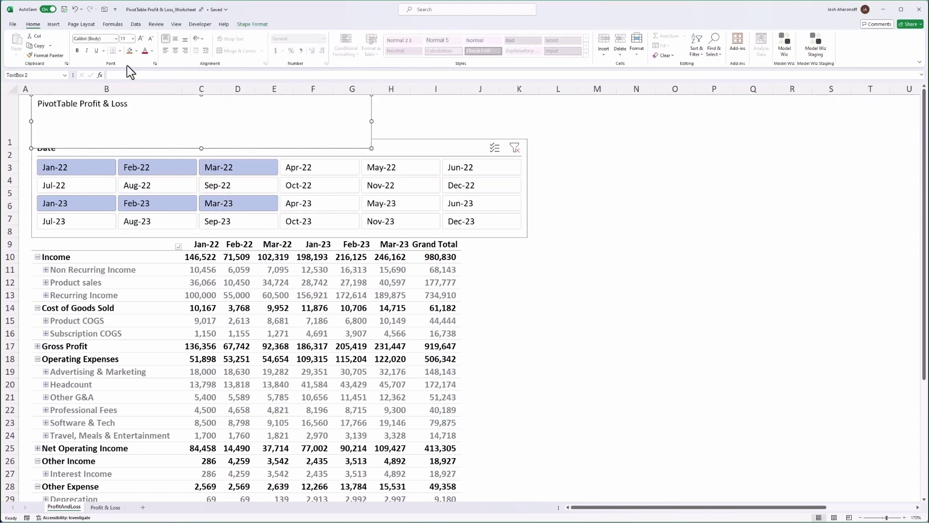
Format the 'PivotTable Profit & Loss' title text as 48 pt Aptos Narrow.
key("ctrl+a")
left_click(127, 38)
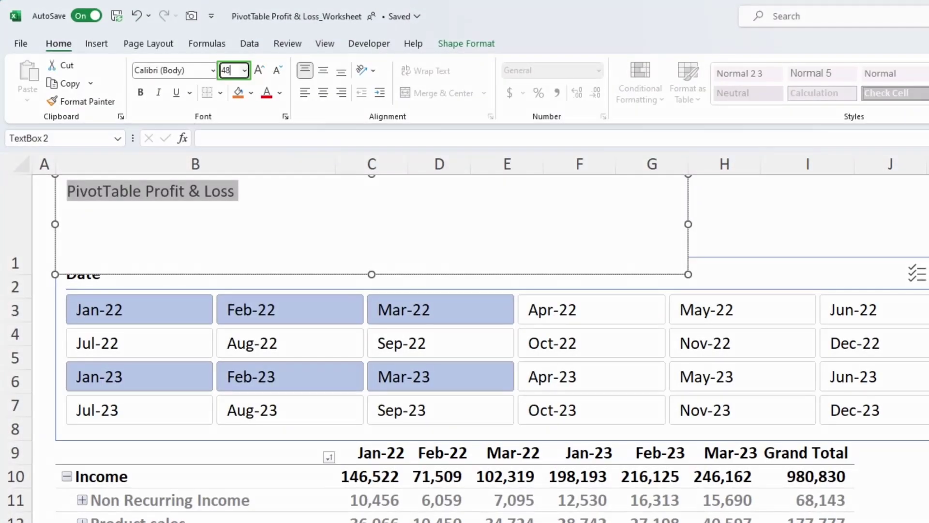
type("48")
key("Return")
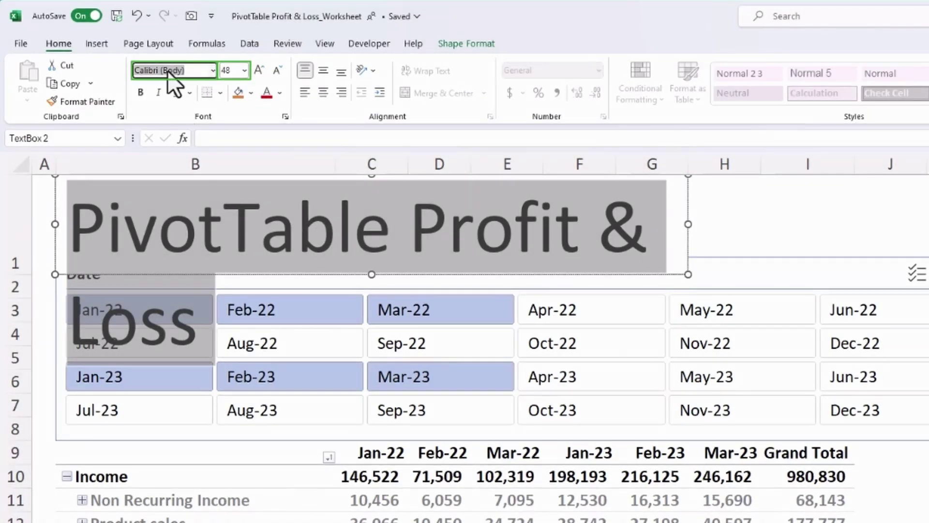
type("Aptos Narrow")
key("Return")
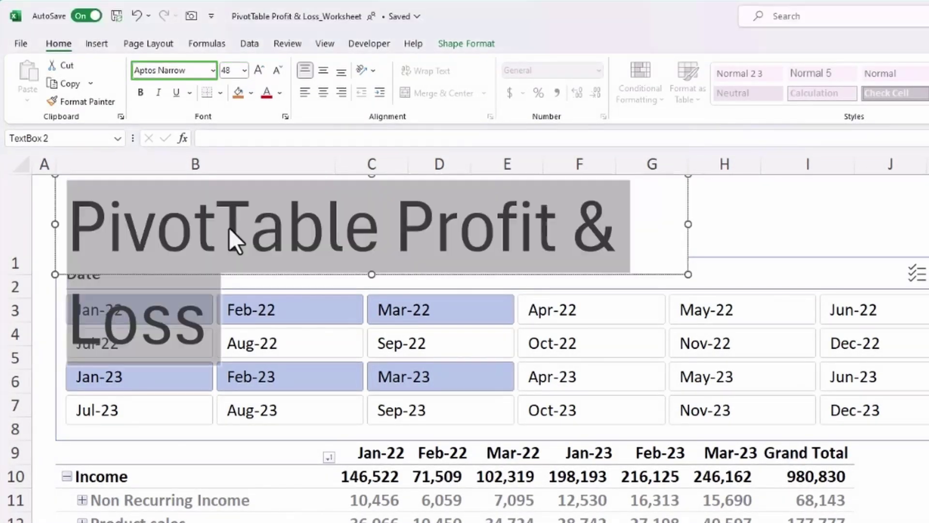
Colour the title text light beige with a thin dark text outline.
left_click(279, 93)
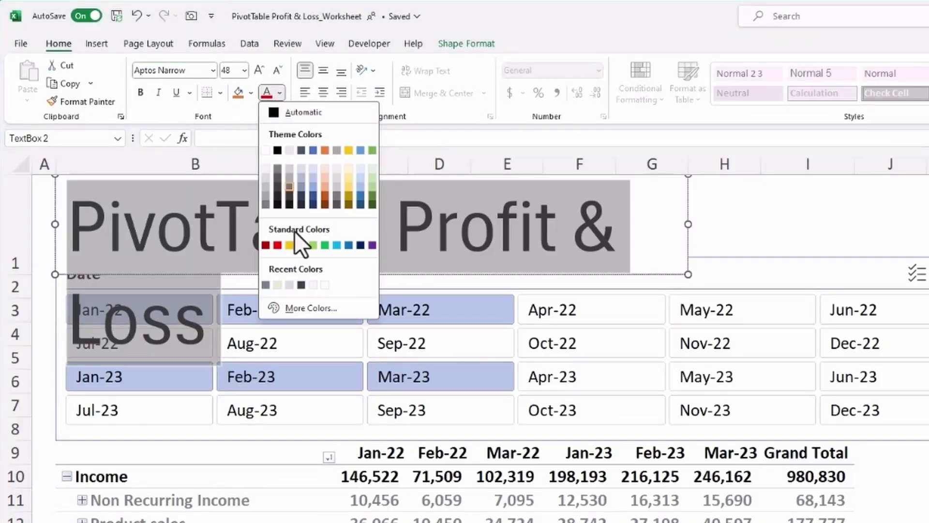
left_click(277, 288)
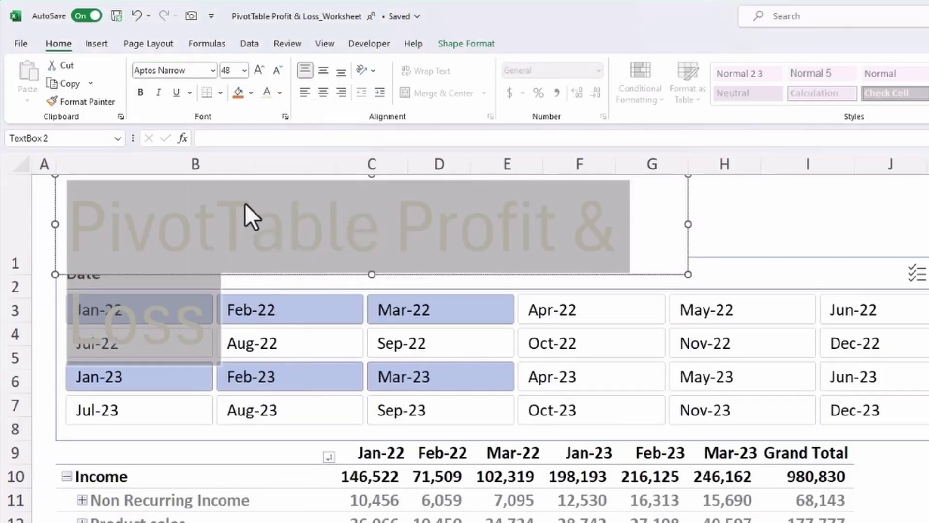
left_click(464, 45)
left_click(772, 86)
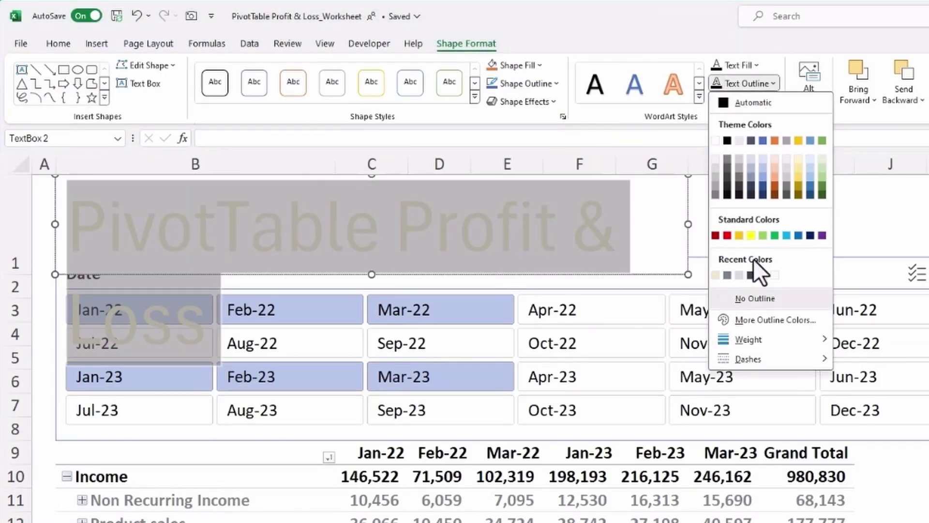
left_click(753, 275)
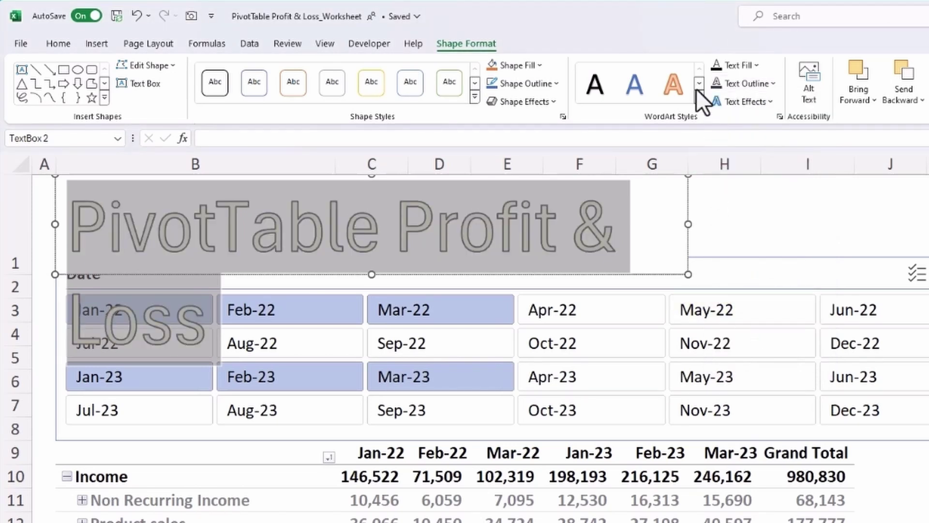
left_click(757, 88)
mouse_move(726, 339)
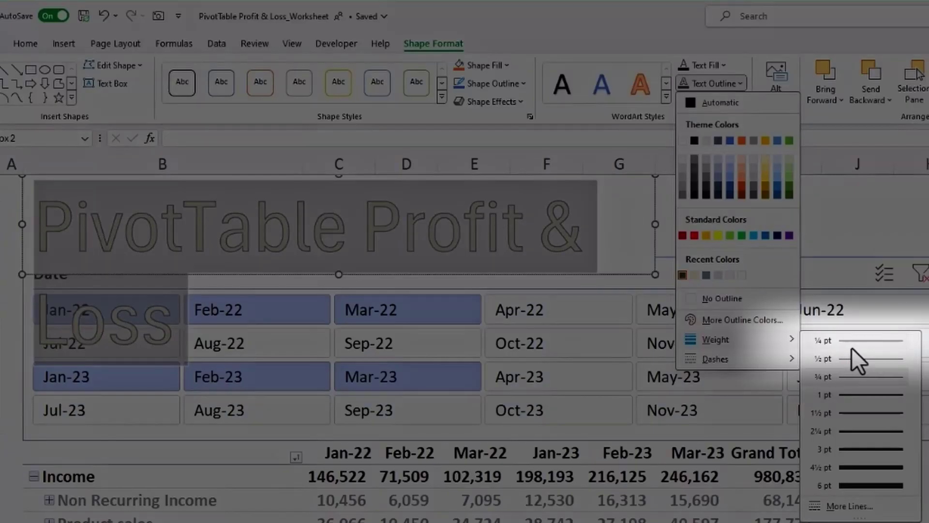
left_click(851, 348)
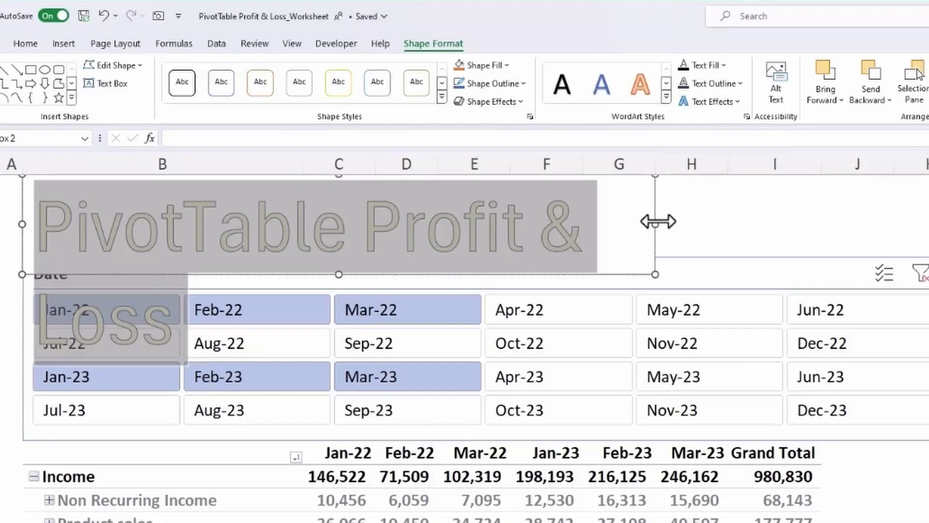
Widen the title box to one line, remove its border, and check its fill.
left_click_drag(655, 220, 909, 220)
left_click(309, 29)
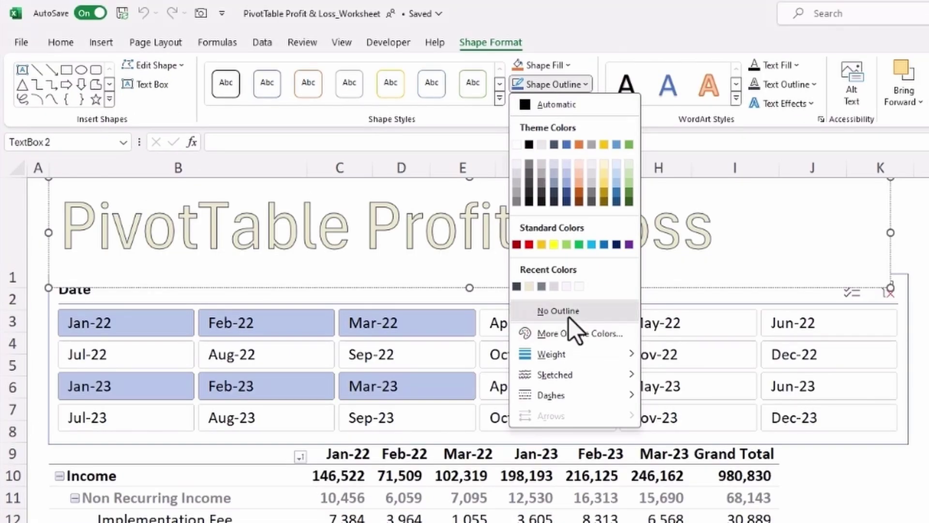
left_click(568, 317)
key("Escape")
left_click(736, 259)
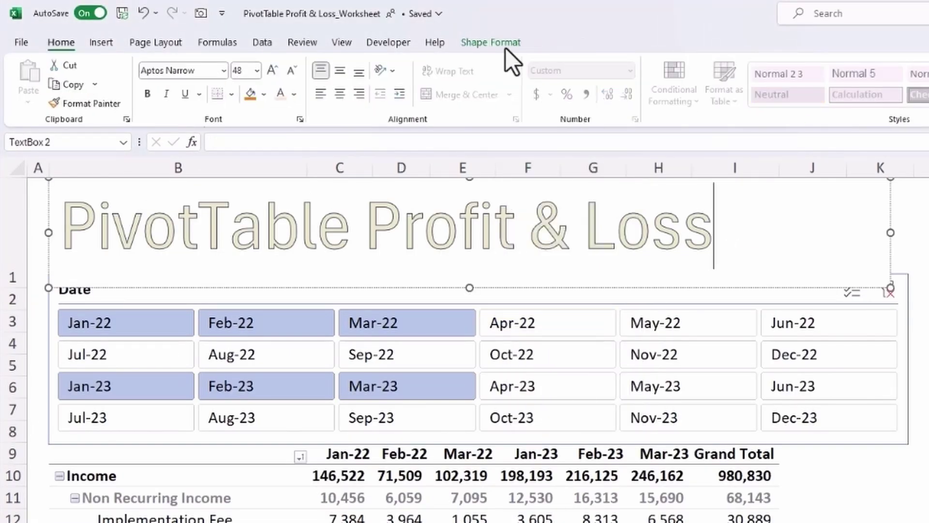
left_click(517, 45)
left_click(566, 65)
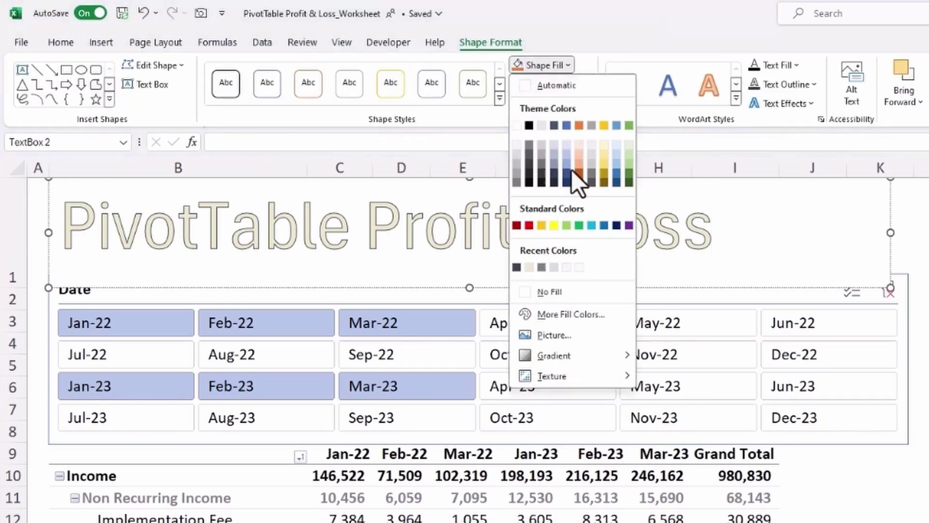
left_click(579, 290)
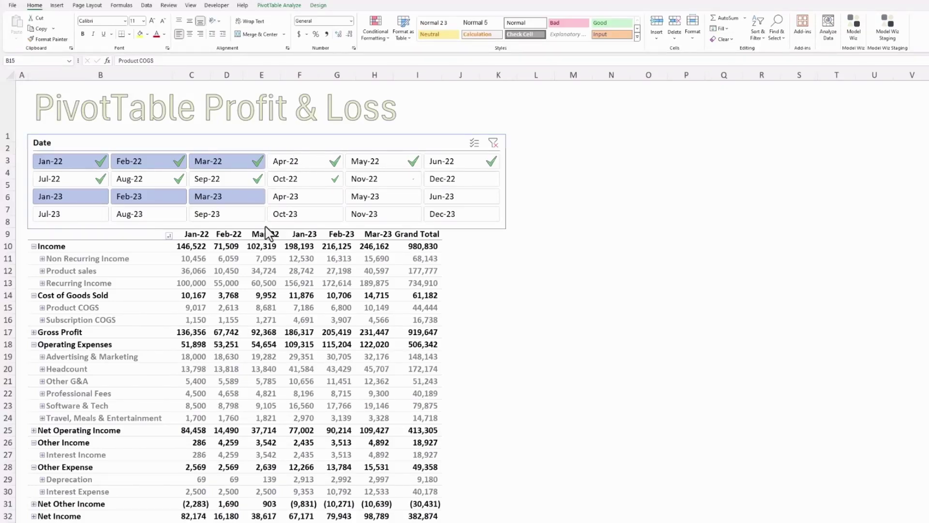
Expand Non Recurring Income, then drill into the Income Grand Total's source rows.
left_click(33, 248)
left_click(41, 258)
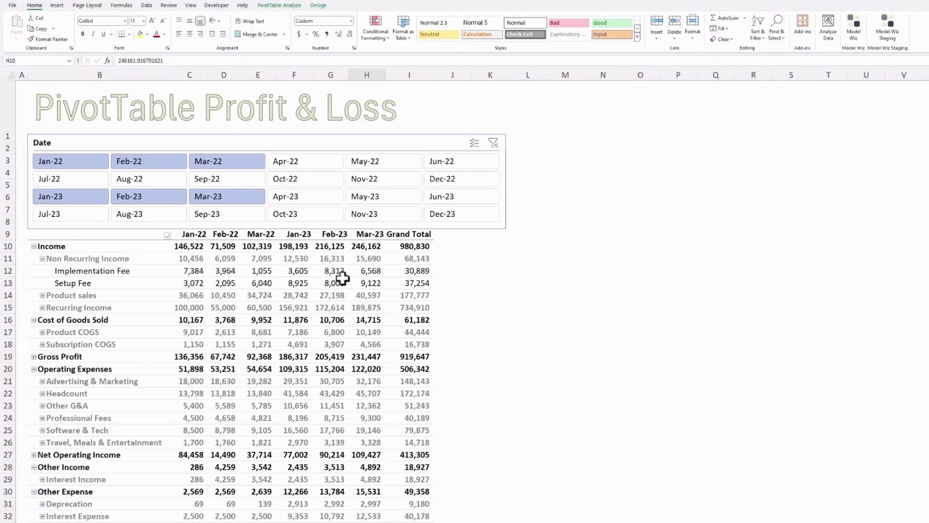
double_click(418, 248)
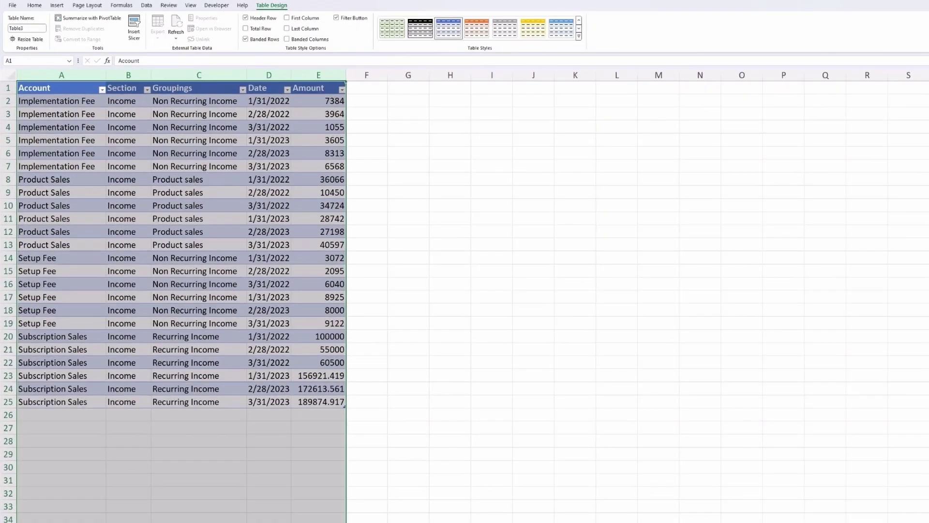